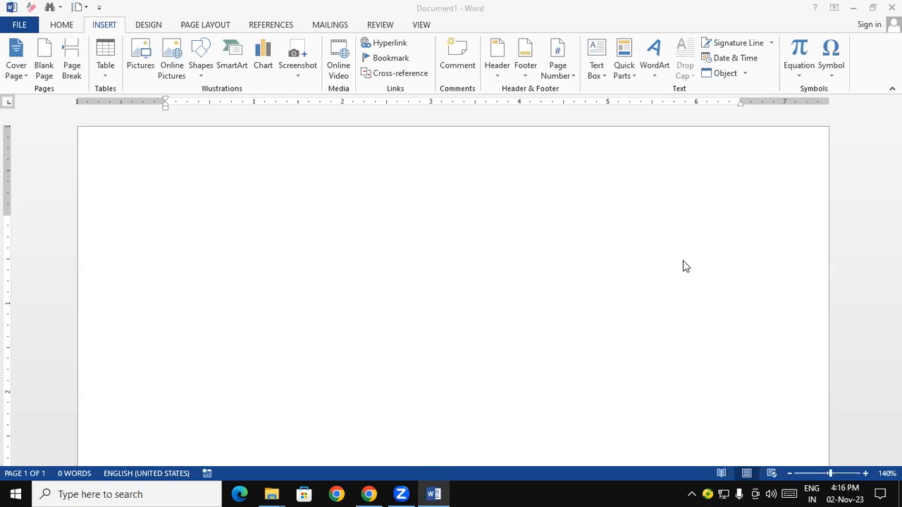
Insert the built-in Whisp cover page and view its design on the page
left_click(60, 25)
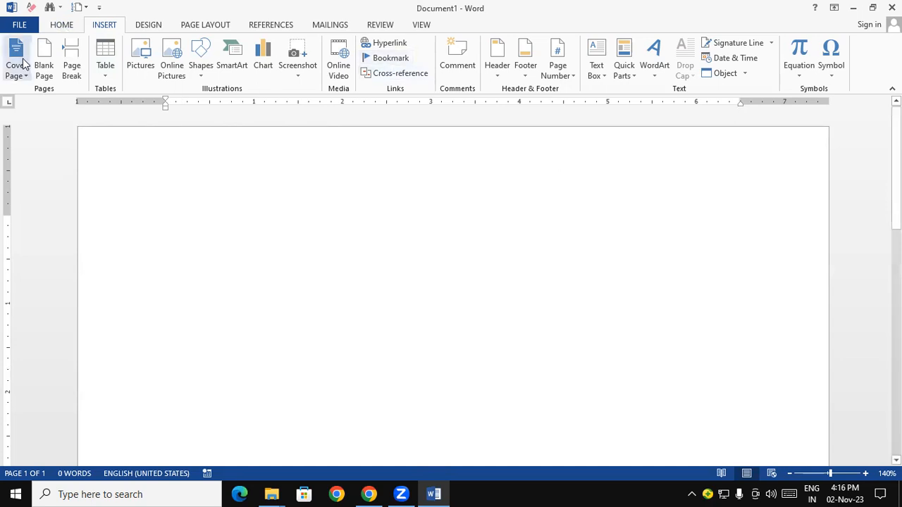
left_click(56, 27)
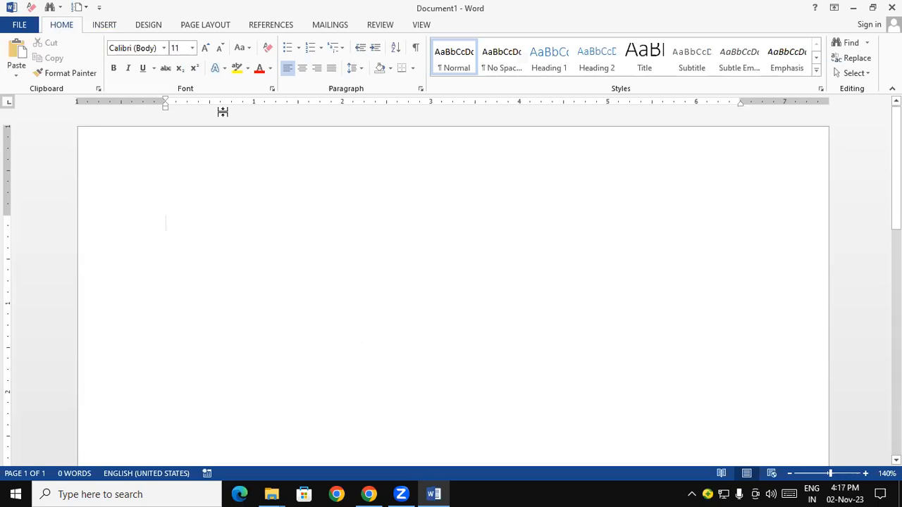
left_click(104, 24)
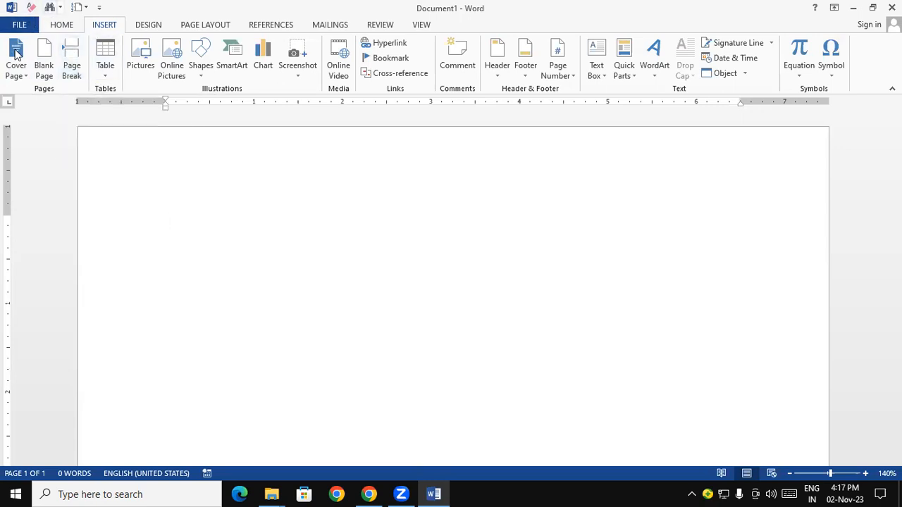
left_click(25, 73)
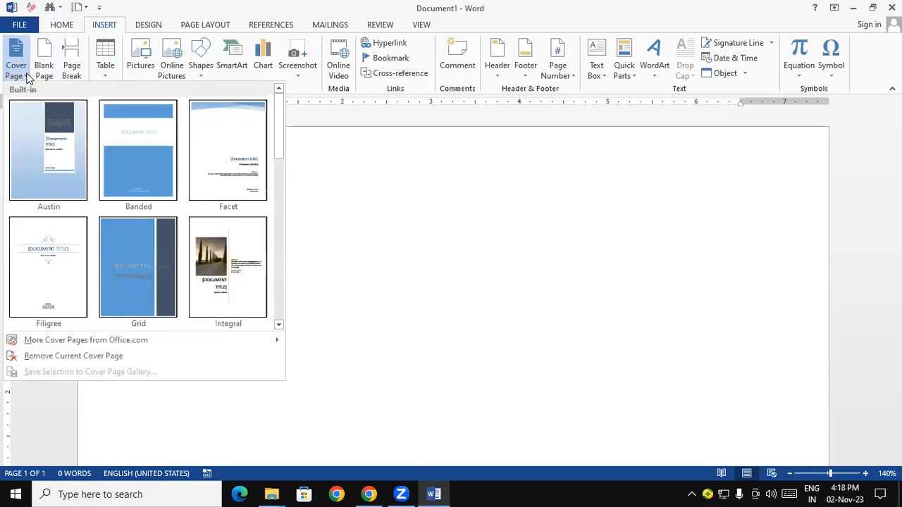
left_click_drag(282, 118, 278, 257)
scroll(278, 257, "down", 1)
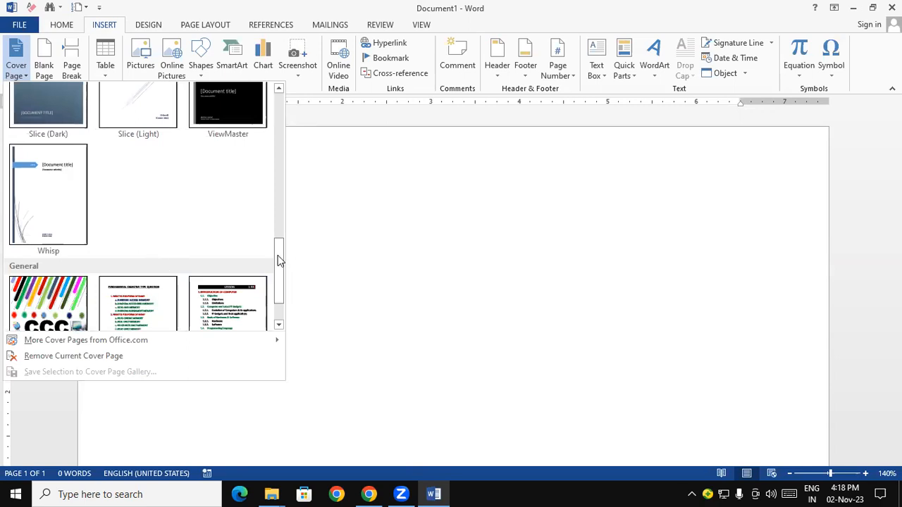
left_click_drag(280, 258, 284, 293)
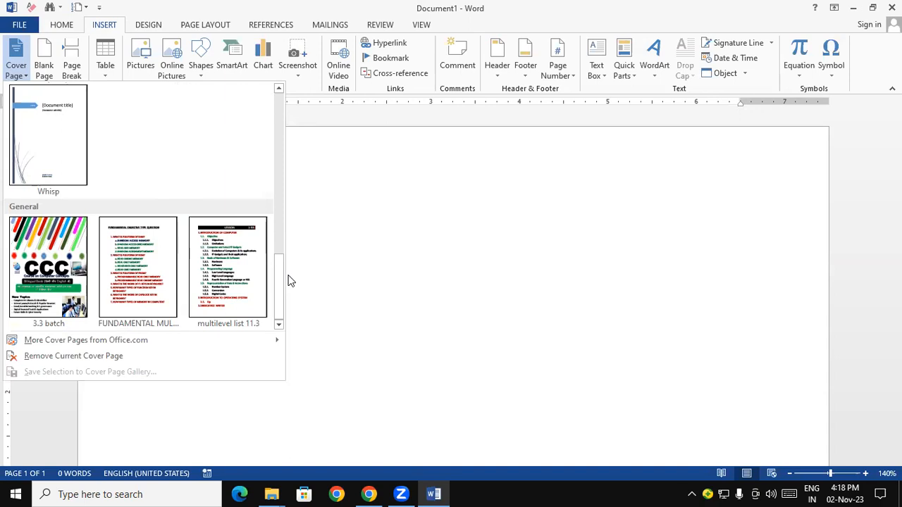
left_click(68, 134)
left_click_drag(895, 136, 896, 210)
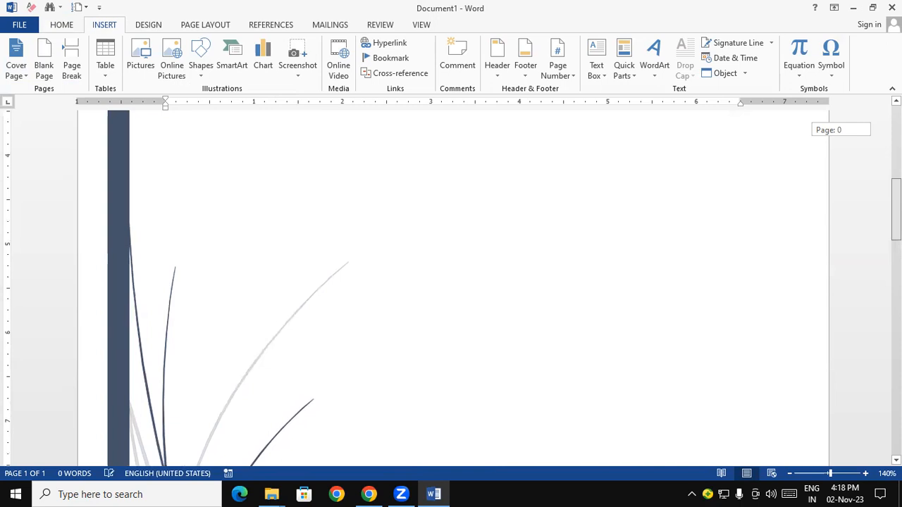
left_click_drag(895, 210, 896, 210)
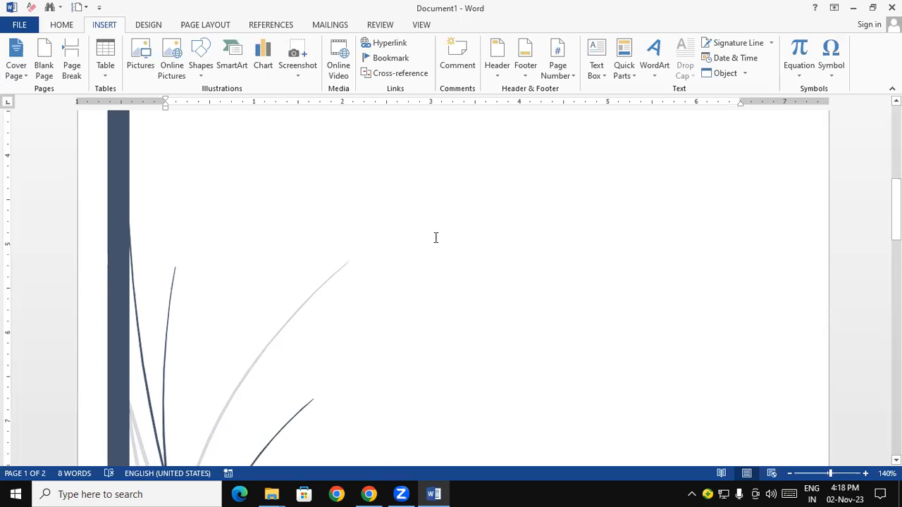
Select the entire document content and delete it, including the Whisp cover page
key("ctrl+a")
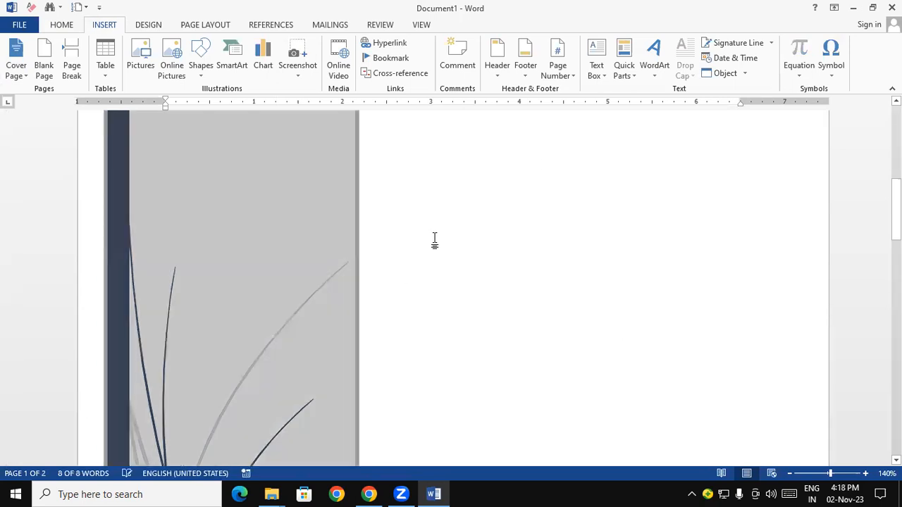
key("Delete")
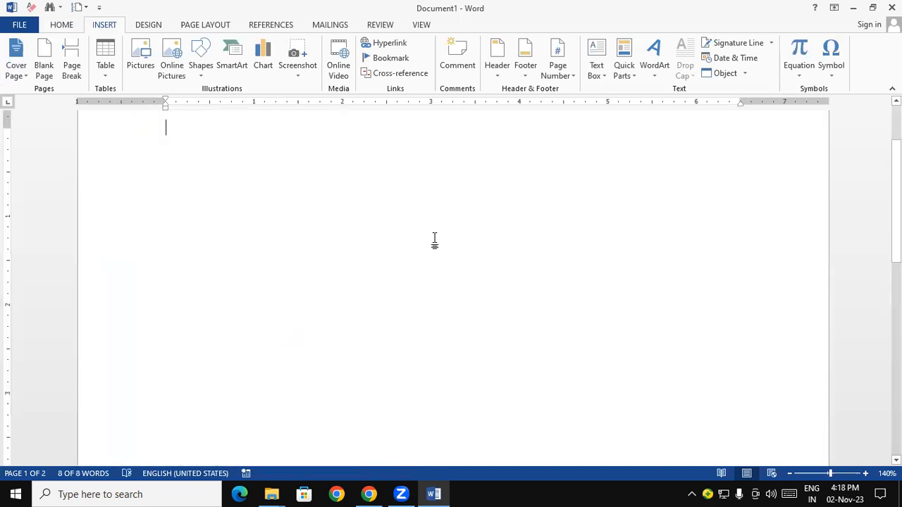
scroll(734, 316, "down", 1)
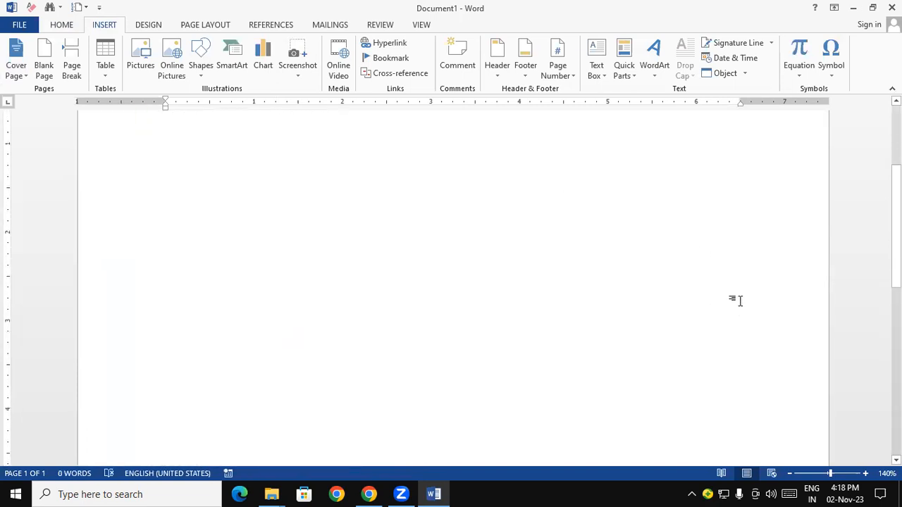
left_click_drag(896, 257, 896, 201)
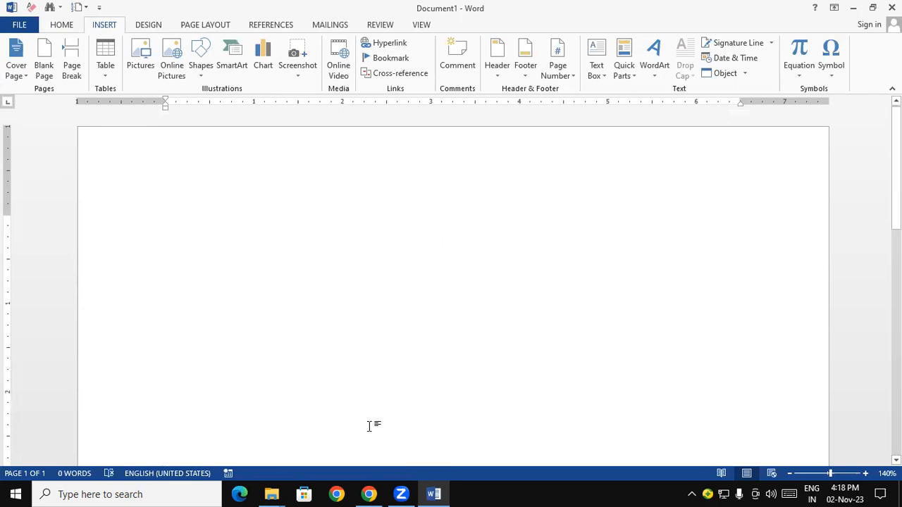
Draw a tall, narrow rounded rectangle about 4.4" high and 0.52" wide in the upper part of the page
left_click(790, 473)
left_click(790, 474)
left_click(790, 474)
left_click(790, 474)
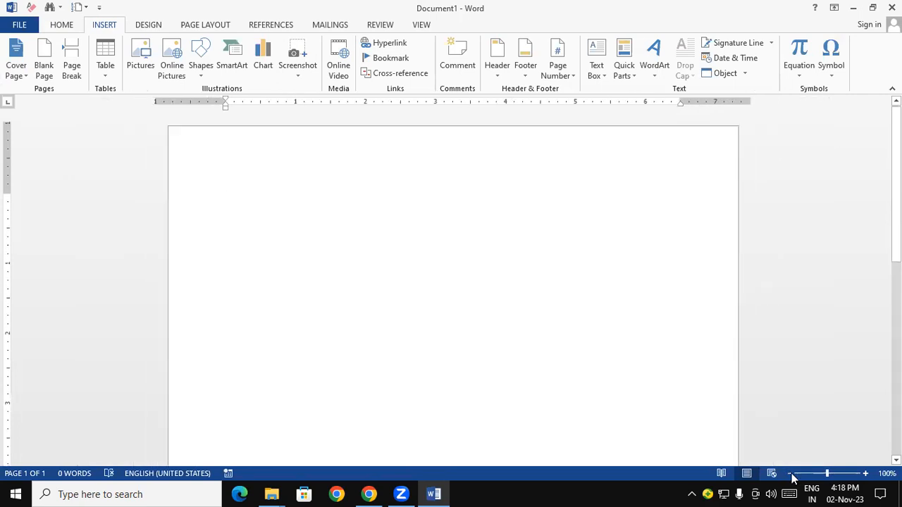
left_click(790, 474)
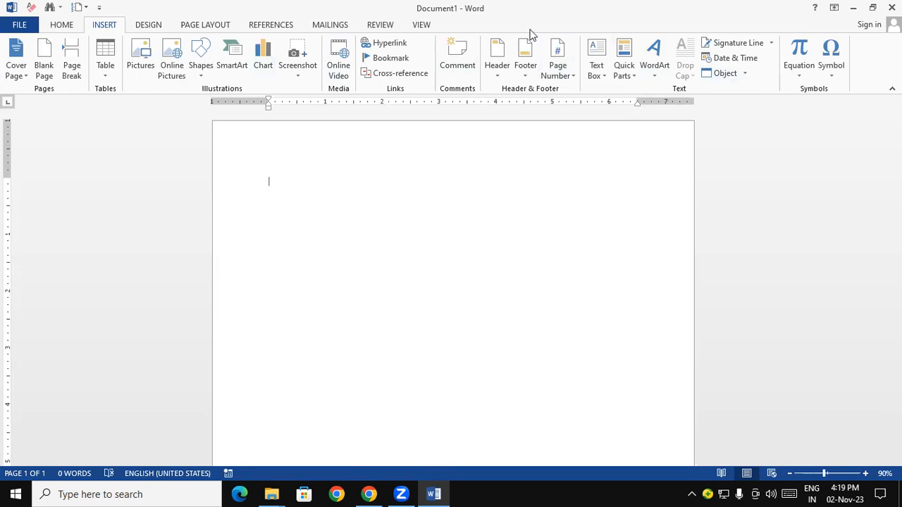
left_click(200, 69)
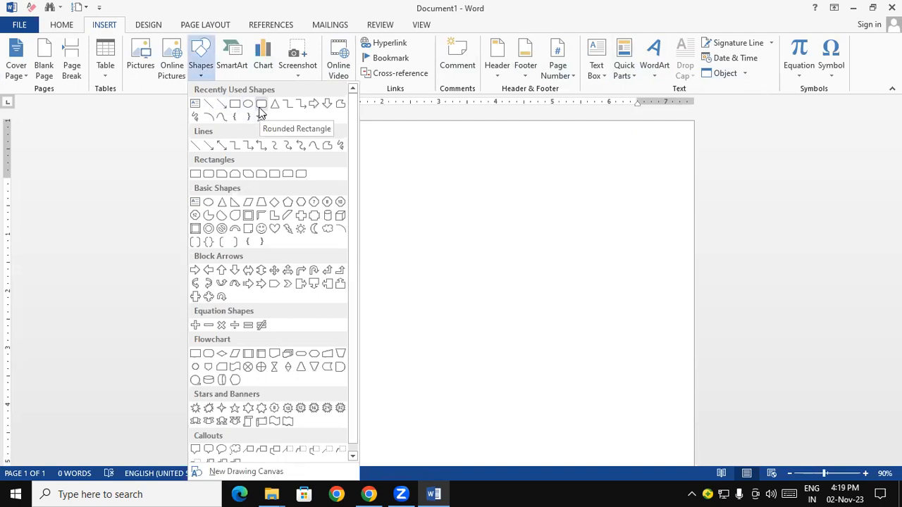
left_click(260, 107)
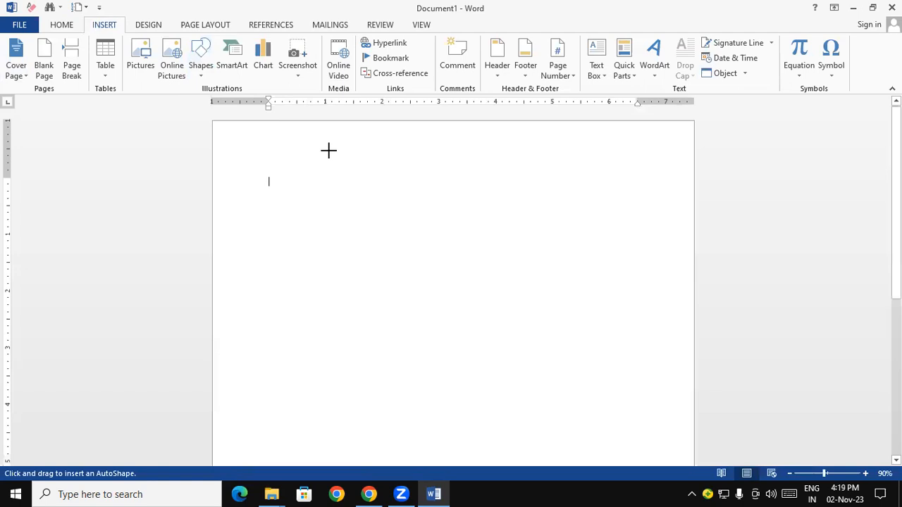
mouse_move(328, 150)
left_mouse_down()
mouse_move(355, 247)
mouse_move(353, 395)
mouse_move(360, 400)
left_mouse_up()
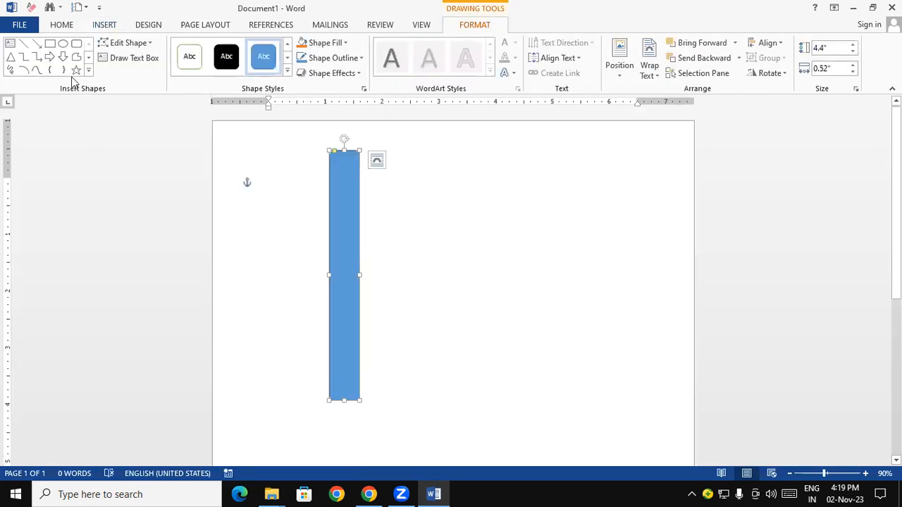
Examine the built-in and General cover page designs, including the 3.3 batch cover with its slanted coloured bars
left_click(106, 26)
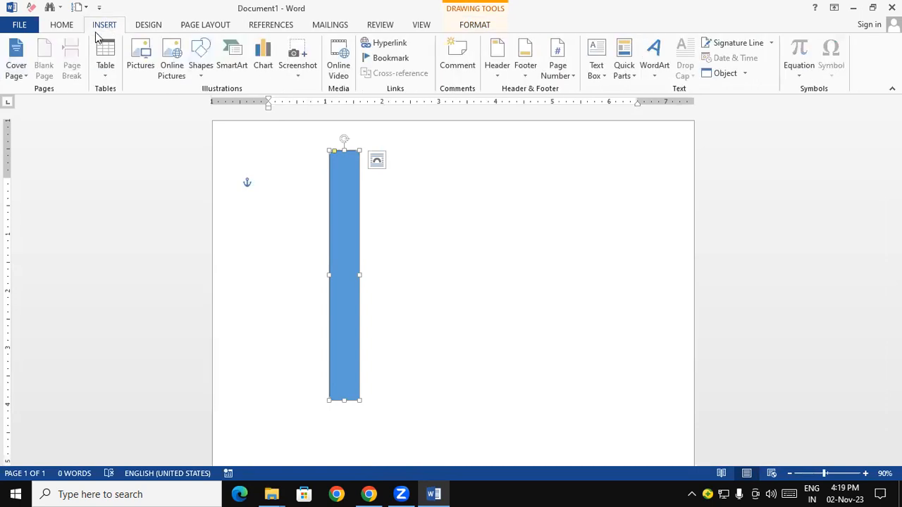
left_click(16, 58)
scroll(94, 231, "down", 3)
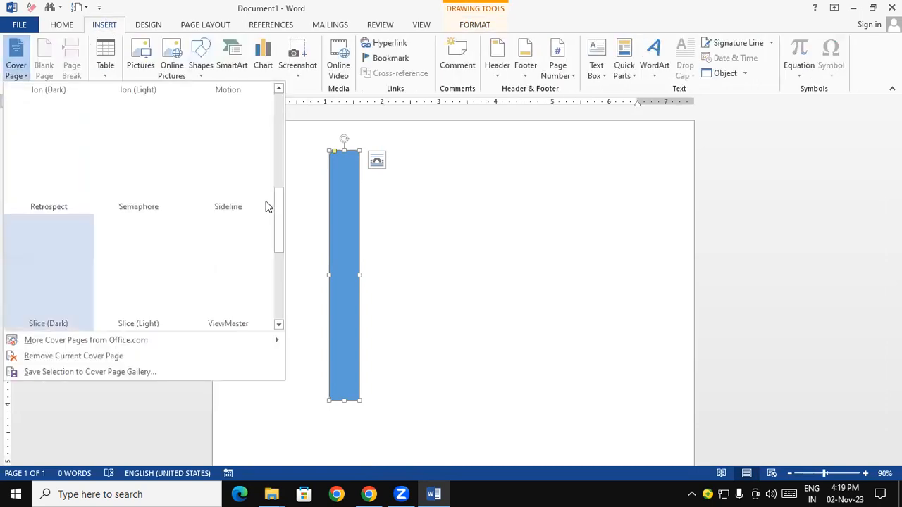
left_click_drag(280, 216, 280, 308)
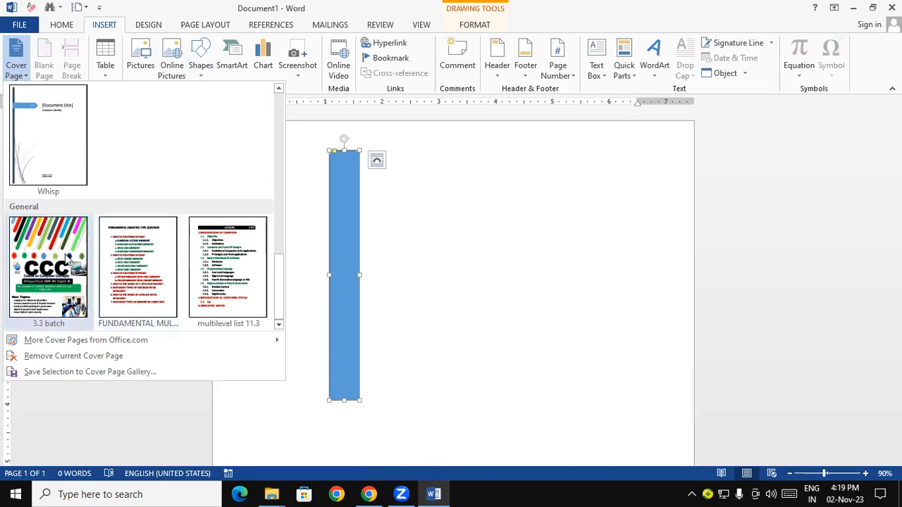
left_click_drag(281, 263, 281, 207)
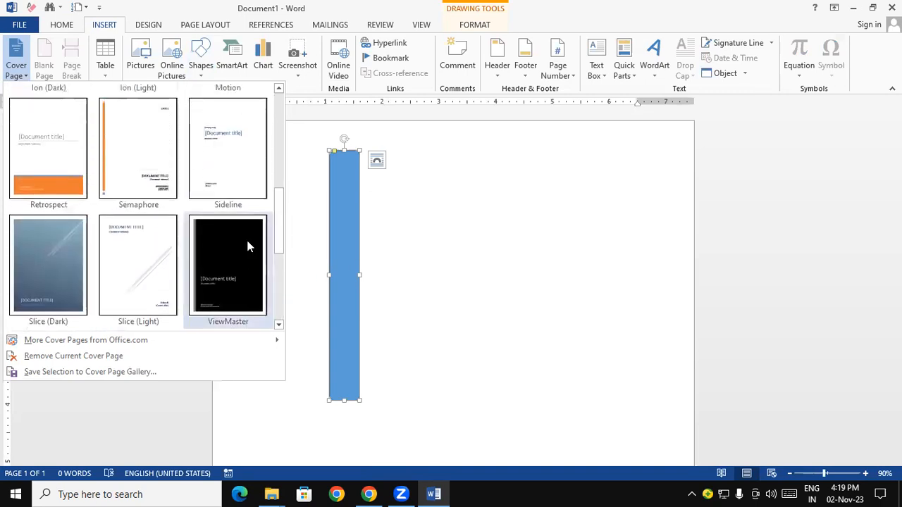
left_click_drag(280, 201, 302, 115)
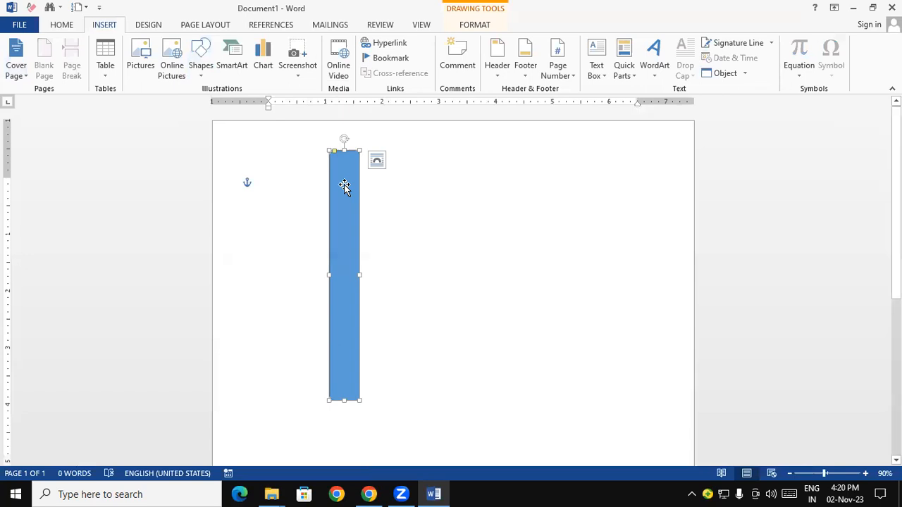
left_click(204, 60)
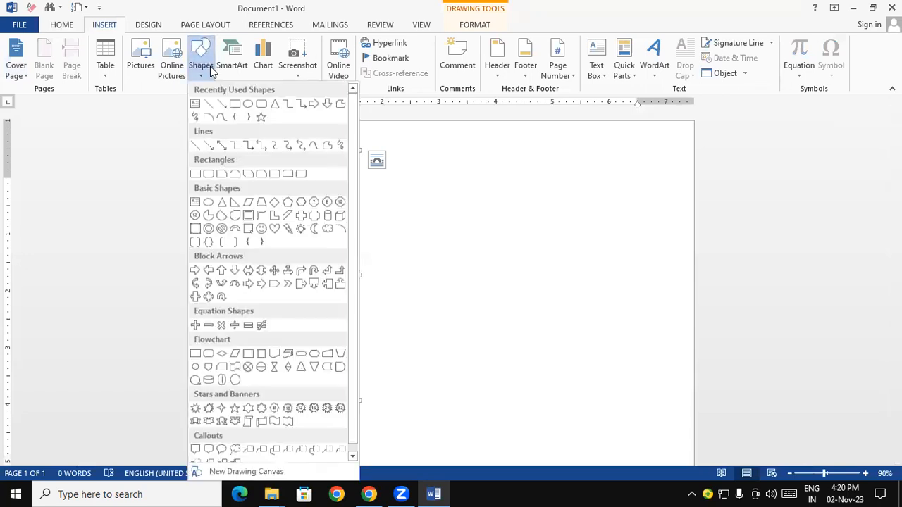
left_click(265, 104)
left_click_drag(329, 150, 361, 400)
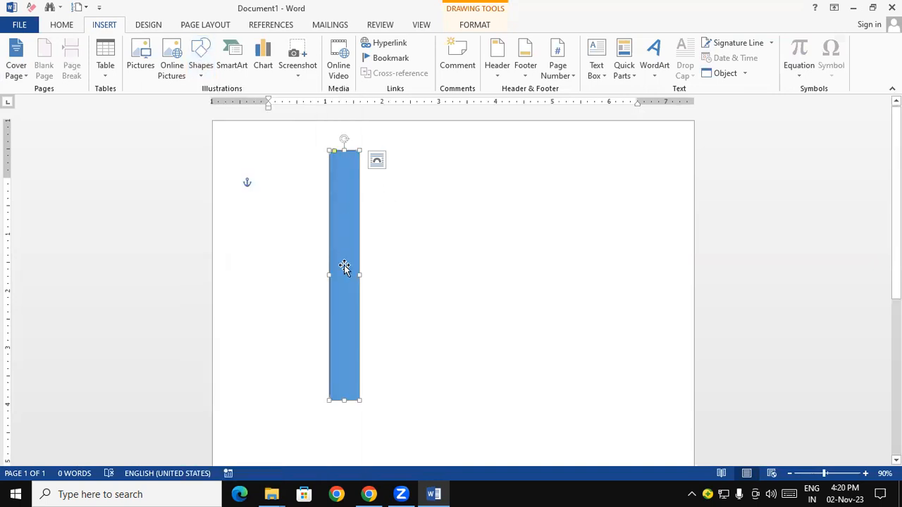
left_click(470, 266)
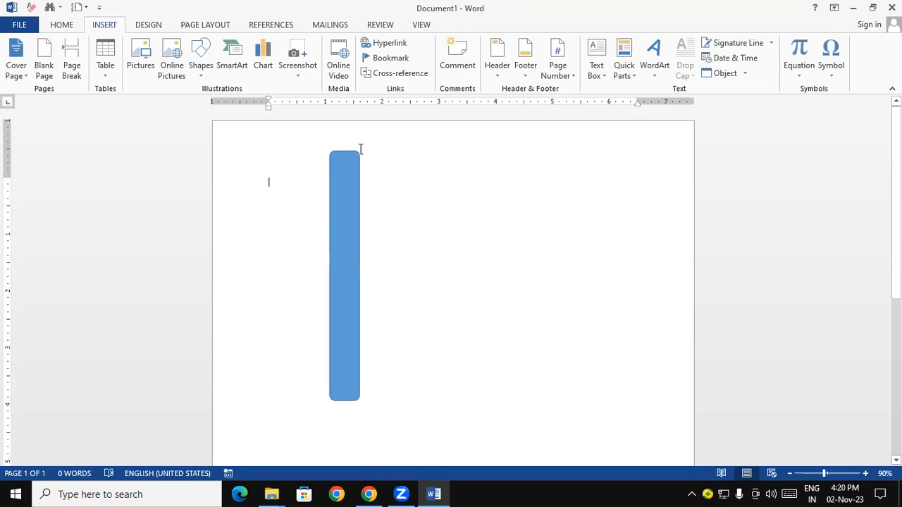
Increase the corner rounding of the tall blue rectangle until its ends are nearly semicircular
left_click(354, 189)
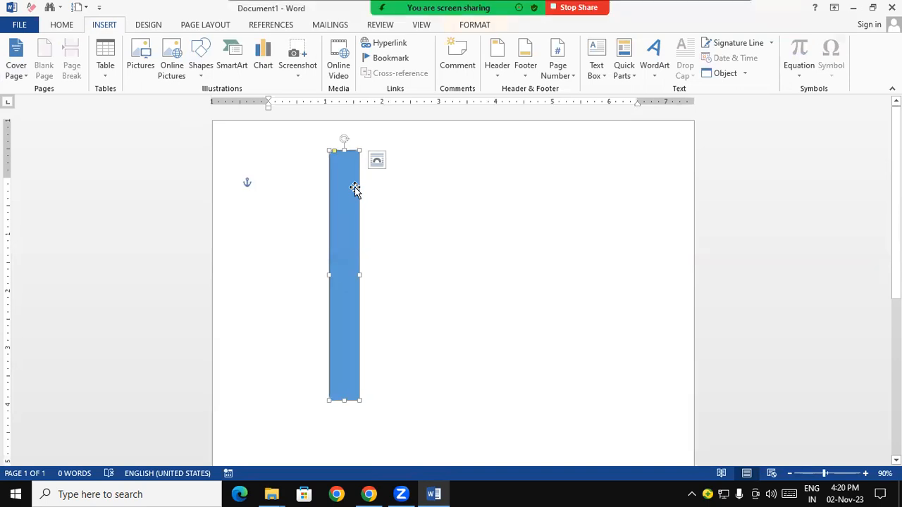
key("super+plus")
left_click(264, 129)
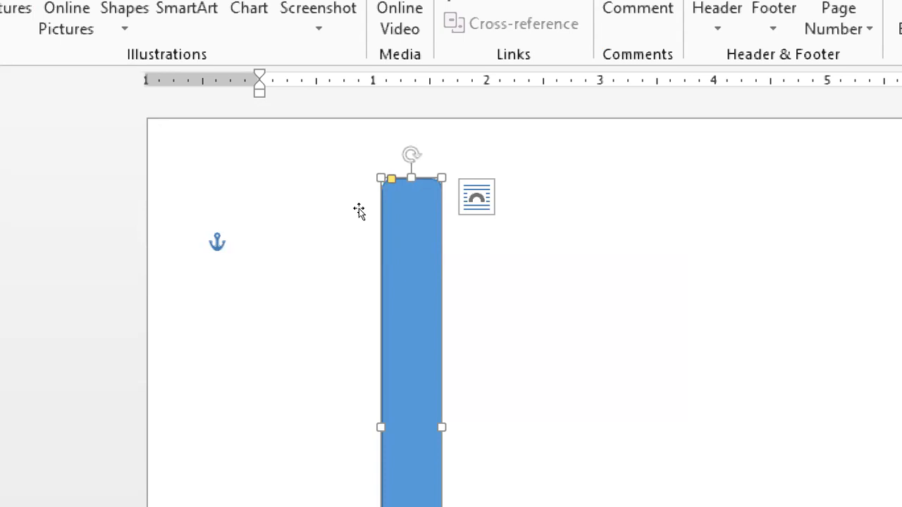
left_click(327, 152)
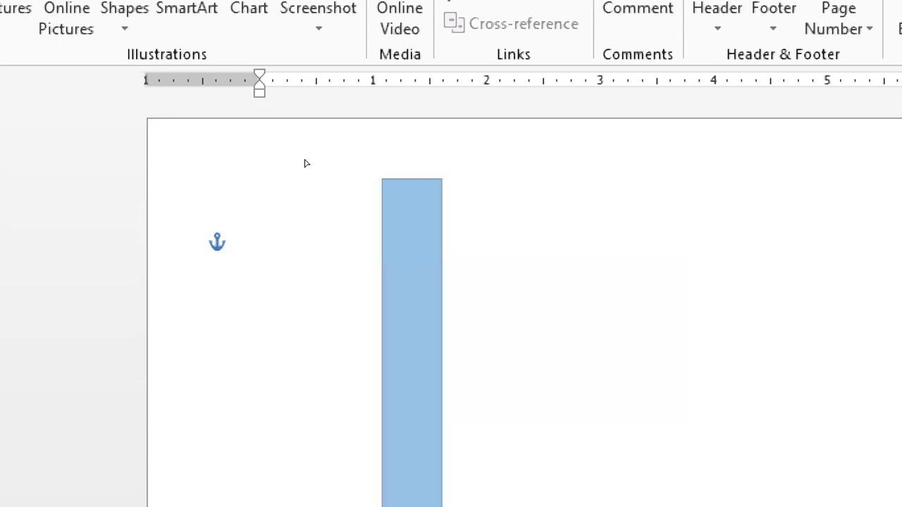
left_click_drag(301, 166, 400, 153)
left_click_drag(399, 153, 345, 153)
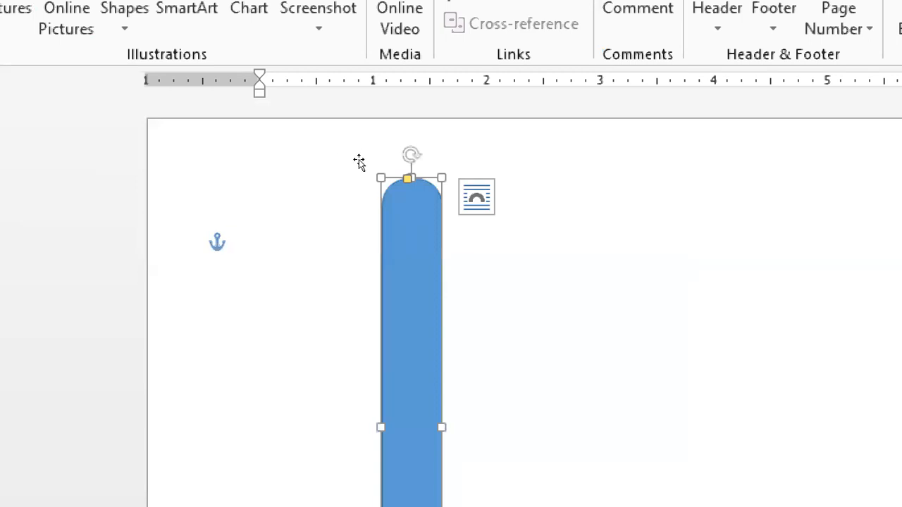
left_click(420, 158)
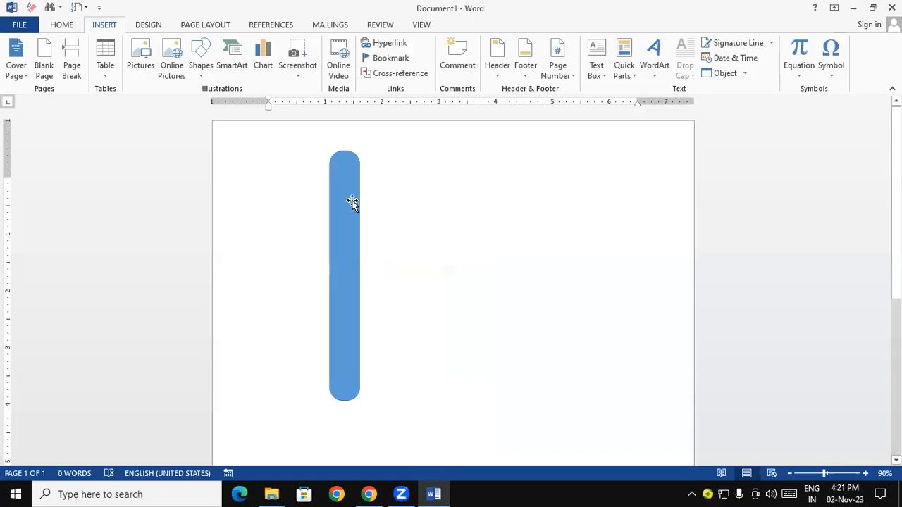
Rotate the rounded bar about 30° clockwise and move it partly past the page's upper-right corner
left_click(352, 202)
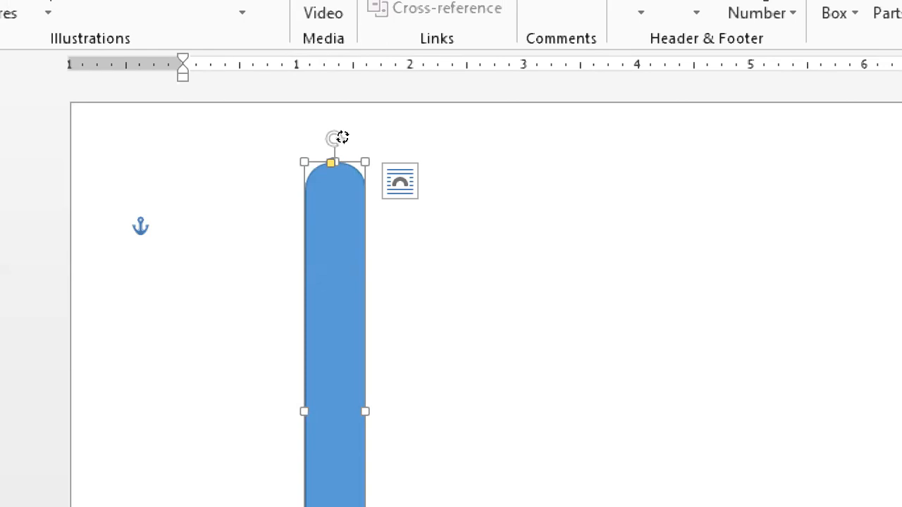
left_click_drag(342, 137, 411, 163)
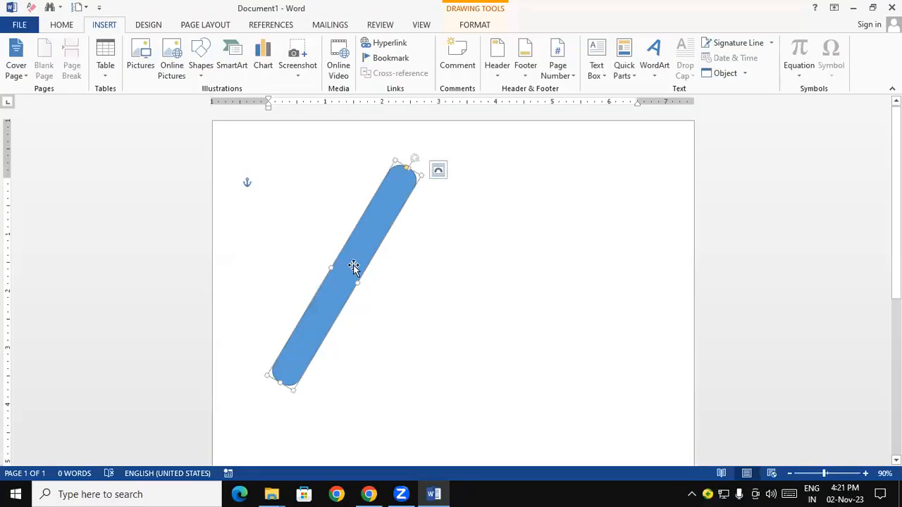
mouse_move(359, 283)
left_mouse_down()
mouse_move(346, 278)
mouse_move(374, 284)
mouse_move(660, 218)
mouse_move(671, 204)
mouse_move(664, 191)
left_mouse_up()
left_click(533, 251)
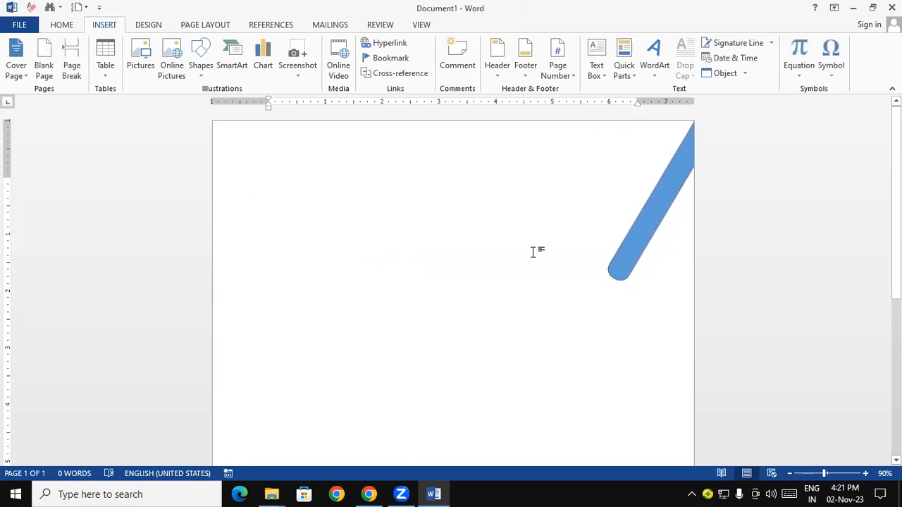
Delete the slanted rounded bar from the page's upper-right corner
left_click(635, 248)
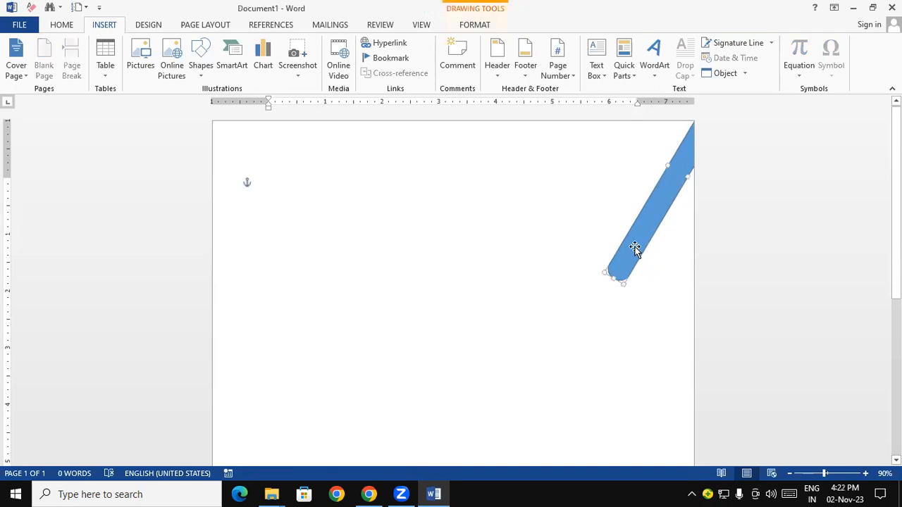
key("Delete")
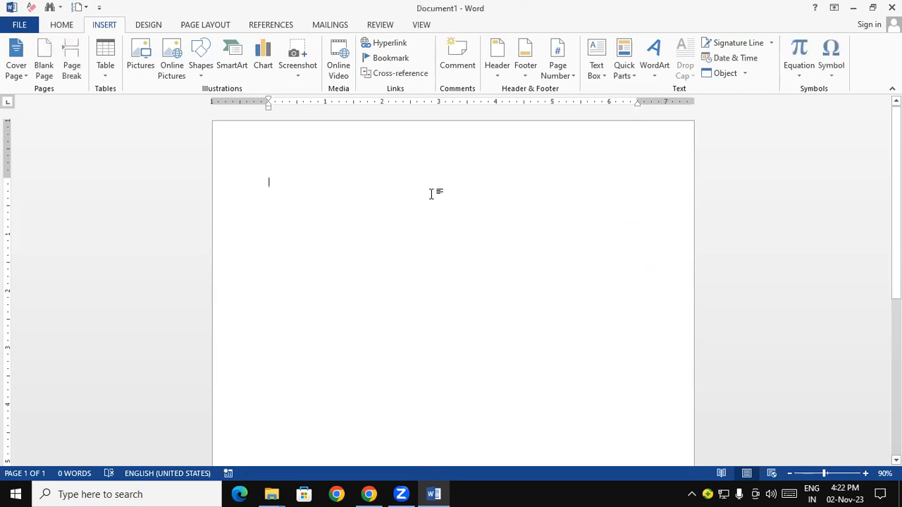
Draw an upright rounded rectangle about 4.07" high and 0.65" wide on the blank page and round its ends to near semicircles
left_click(201, 71)
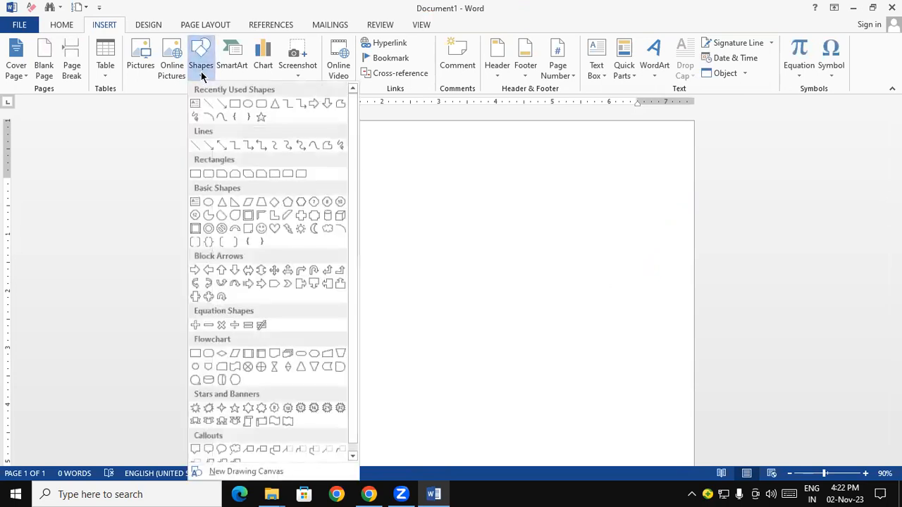
left_click(258, 104)
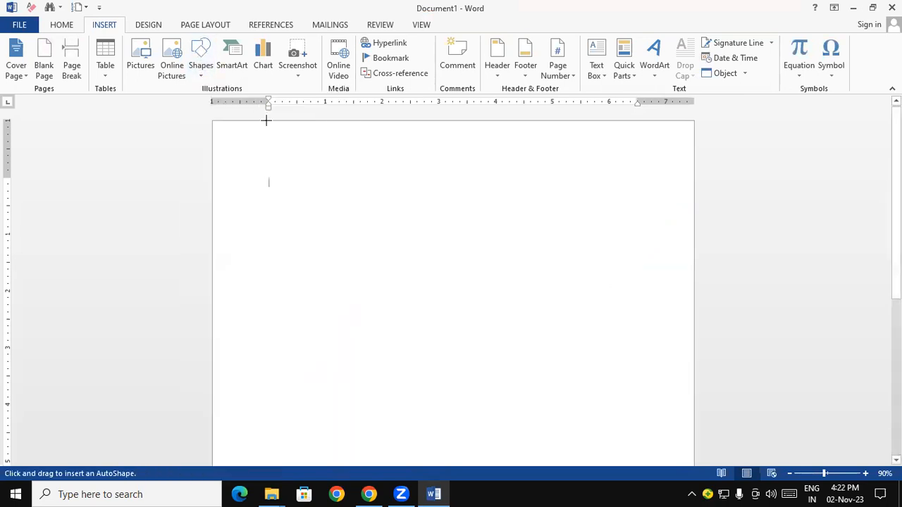
left_click_drag(319, 171, 356, 402)
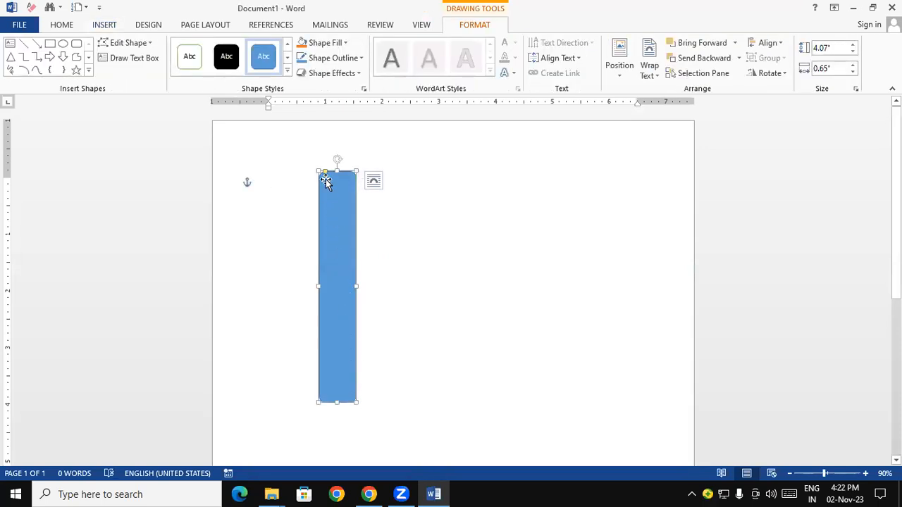
left_click_drag(327, 176, 337, 179)
Rotate the rounded bar about 35° clockwise and narrow it to about 0.41"
left_click_drag(340, 158, 402, 202)
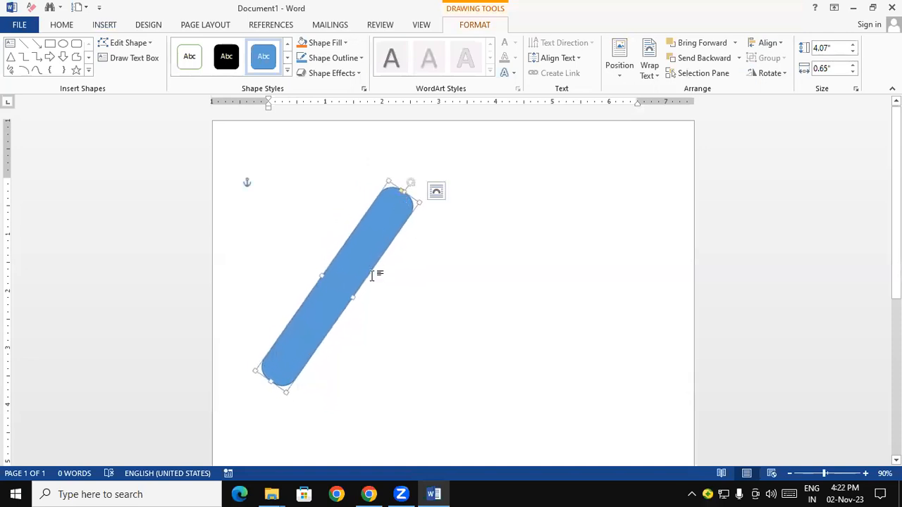
left_click_drag(354, 295, 341, 287)
left_click(384, 366)
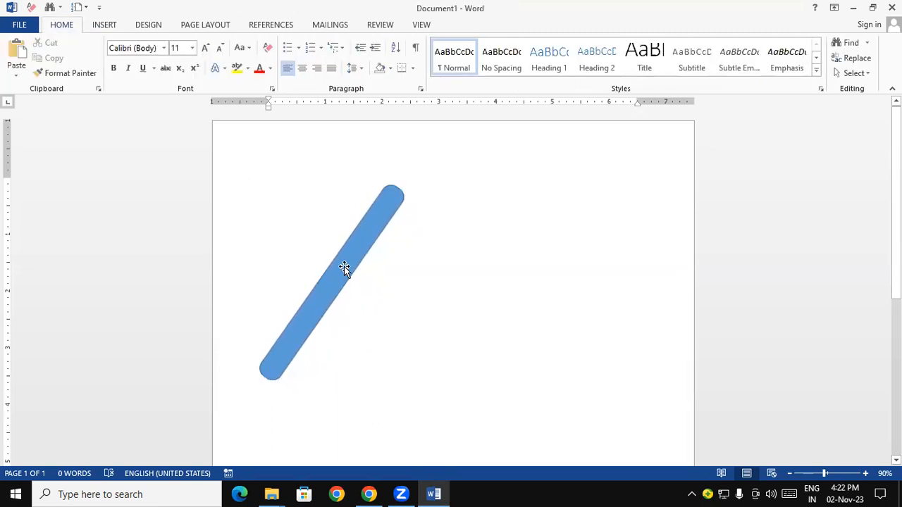
Move the slanted bar to the page's upper-right corner so its upper end runs past the right edge
left_click_drag(343, 268, 689, 156)
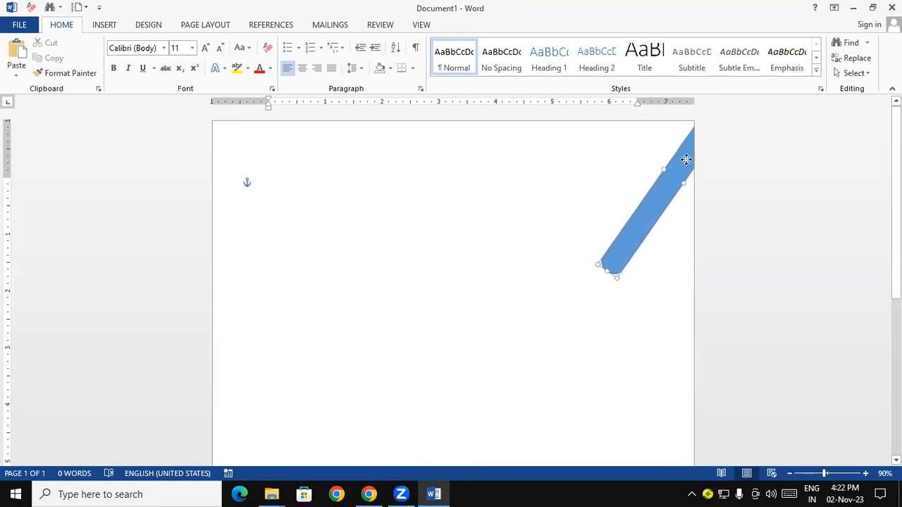
left_click(649, 346)
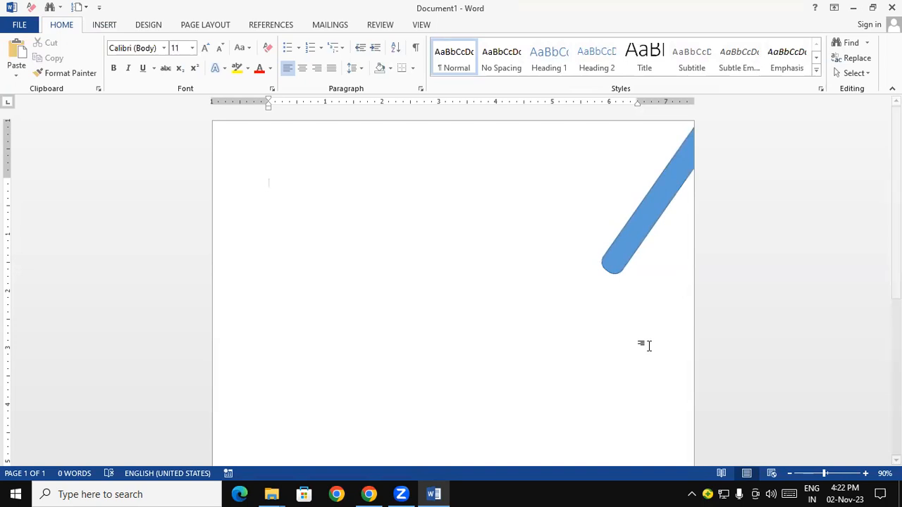
left_click(652, 225)
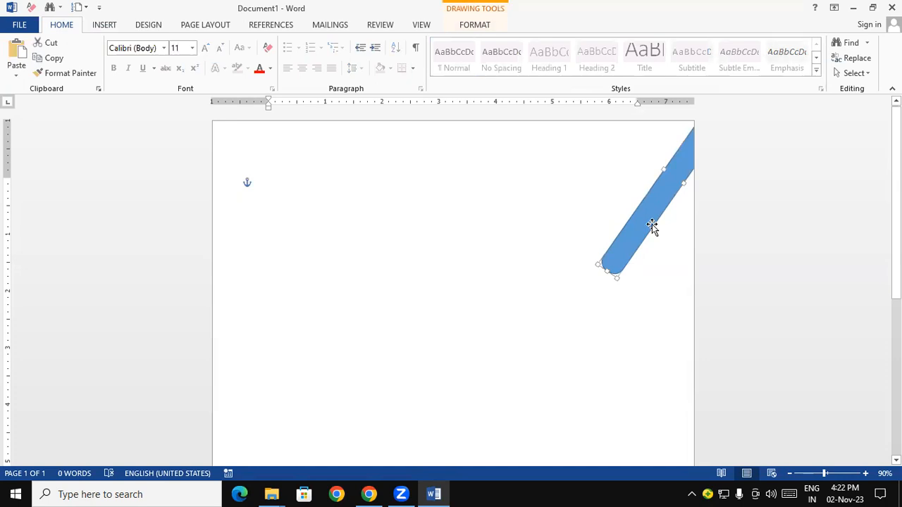
left_click(270, 69)
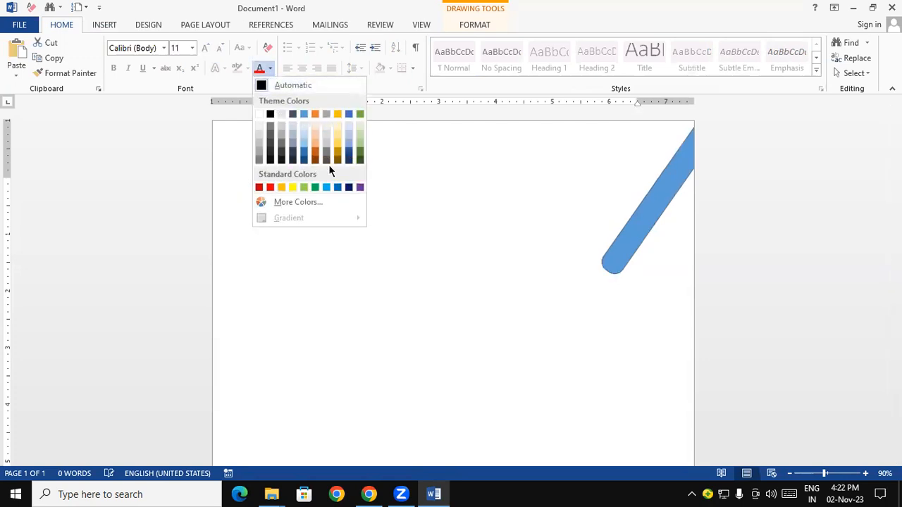
key("Escape")
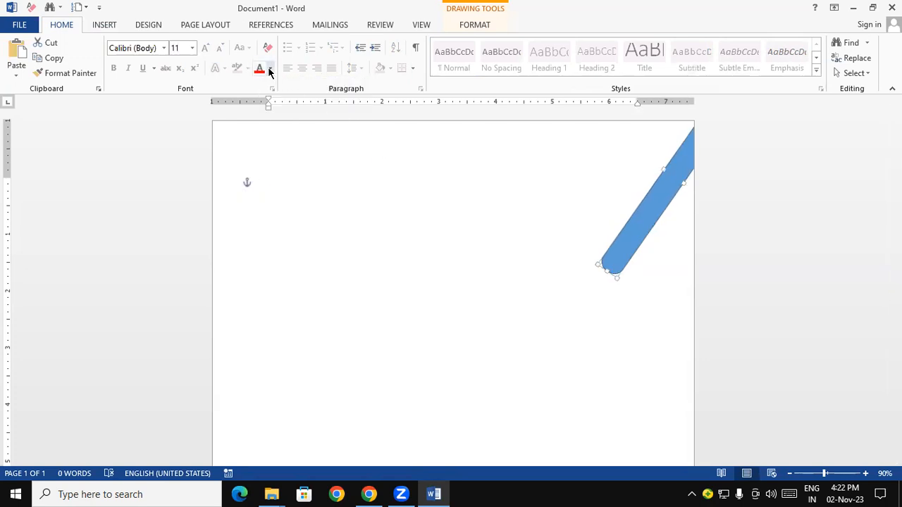
left_click(289, 204)
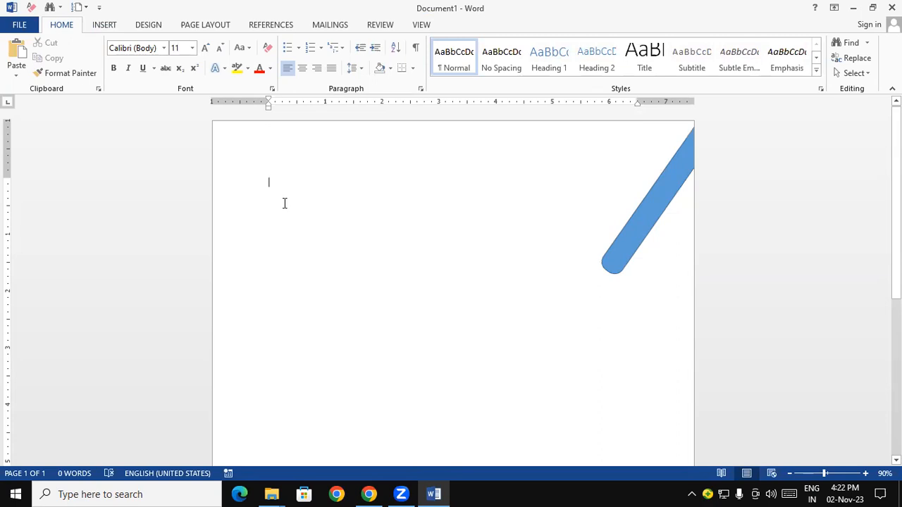
left_click(629, 261)
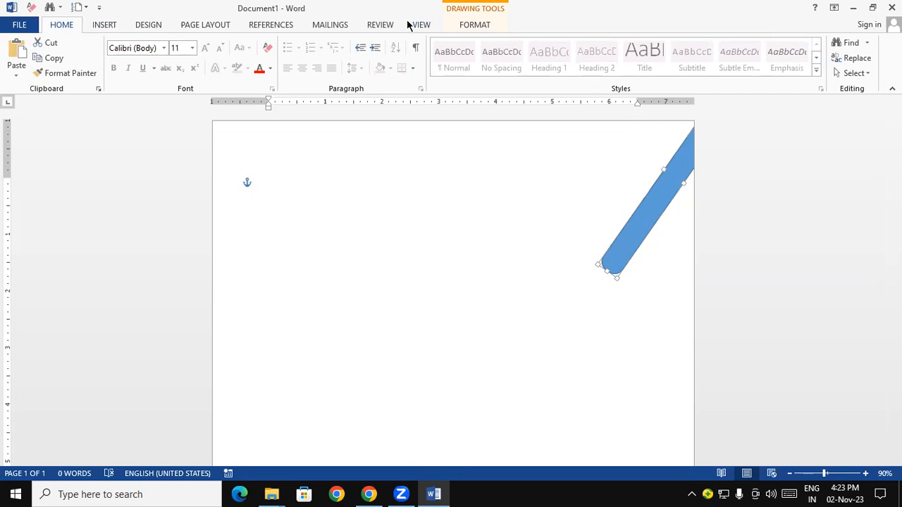
left_click(322, 225)
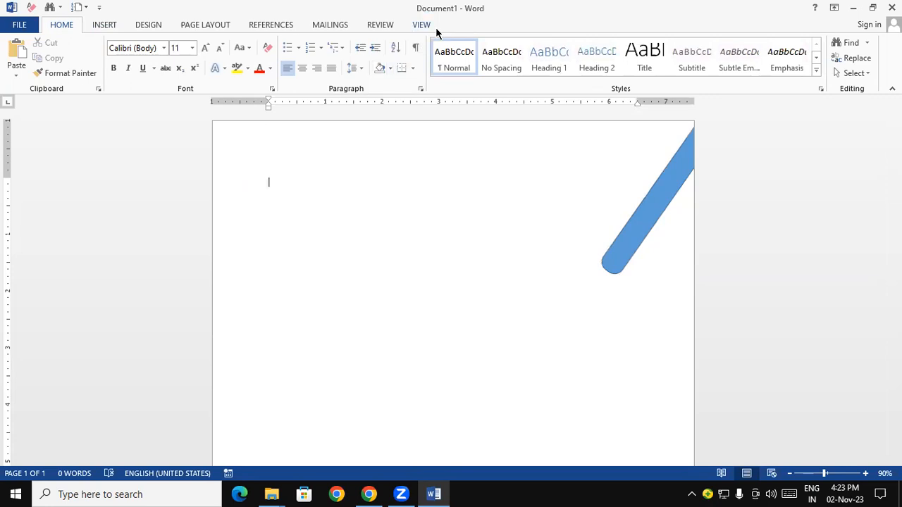
Fill the slanted bar in the page's upper-right corner with standard green
left_click(639, 214)
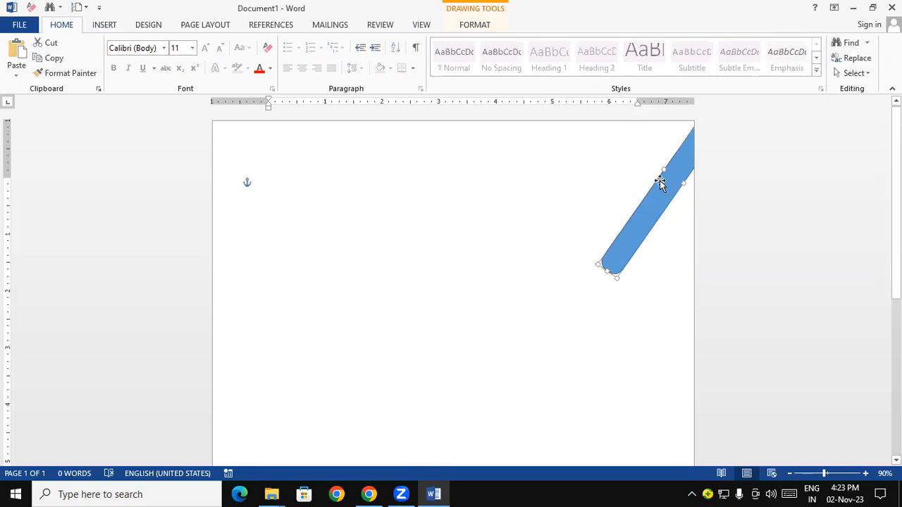
left_click(488, 26)
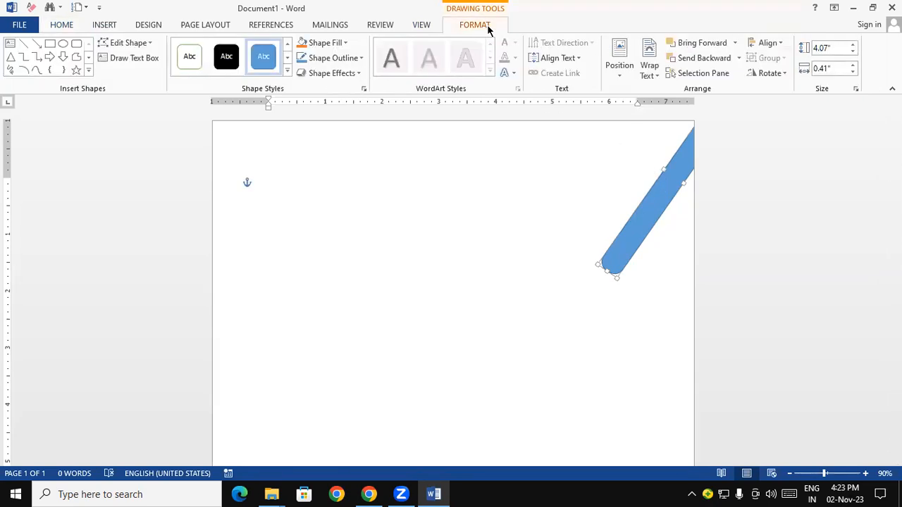
left_click(342, 44)
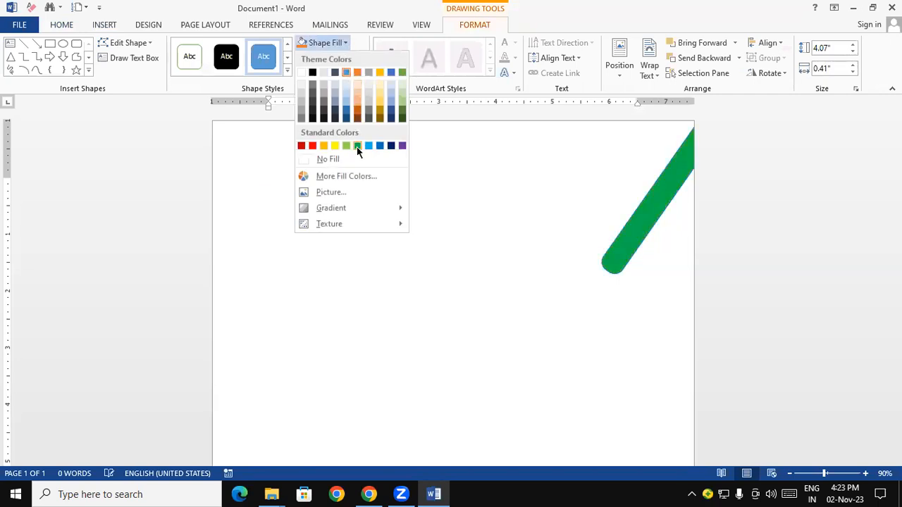
left_click(357, 147)
left_click(391, 279)
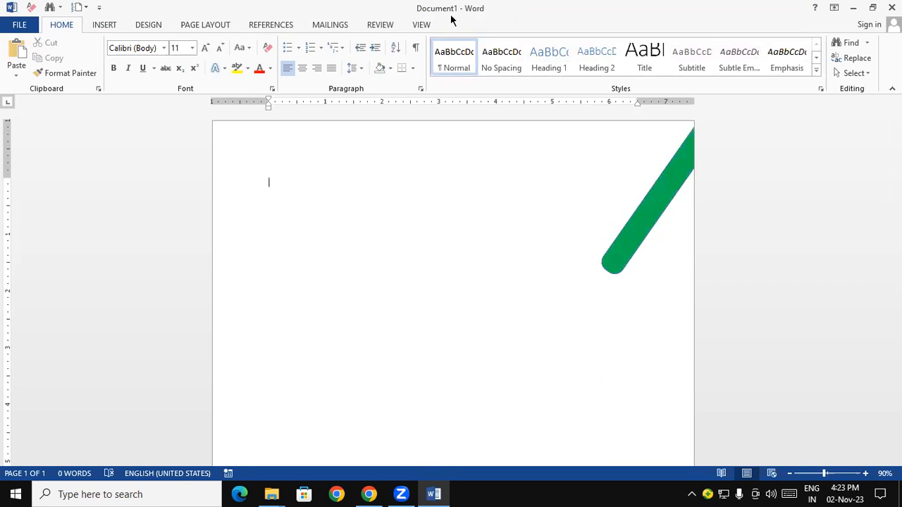
Fill the slanted corner bar with standard light blue and remove its outline
left_click(615, 265)
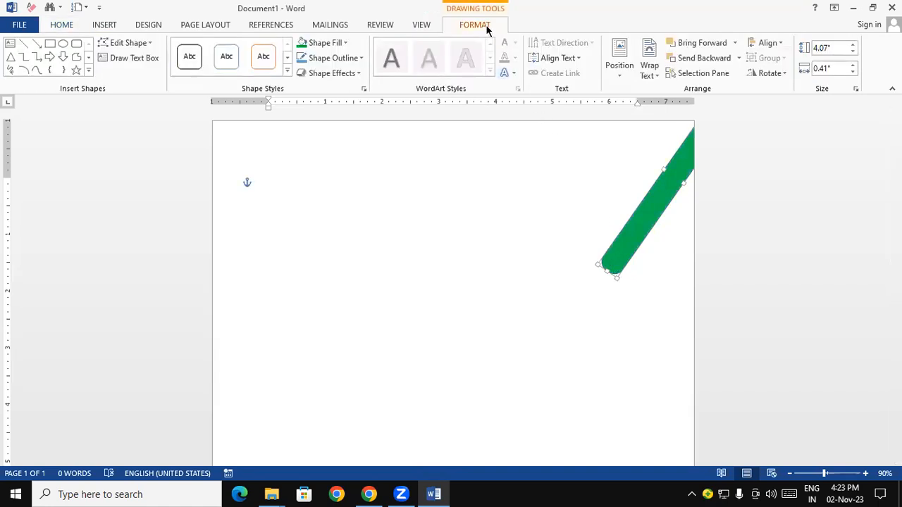
left_click(346, 43)
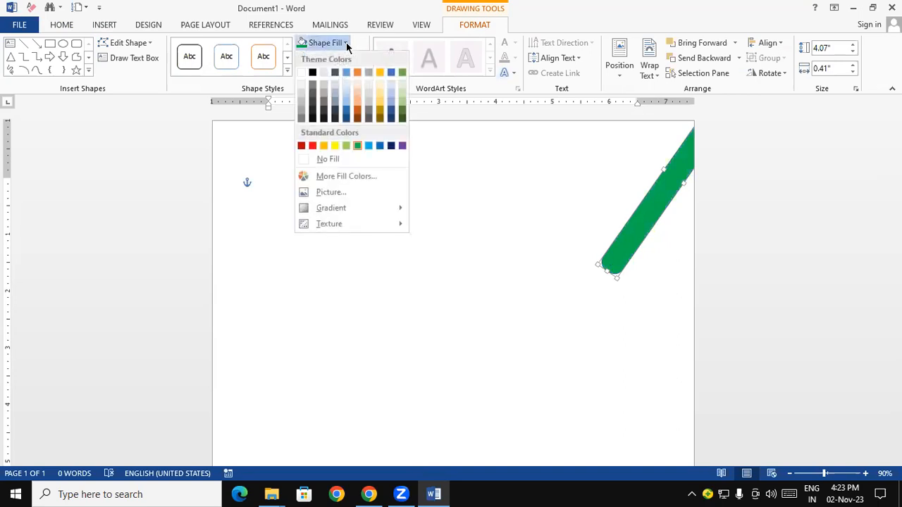
left_click(368, 146)
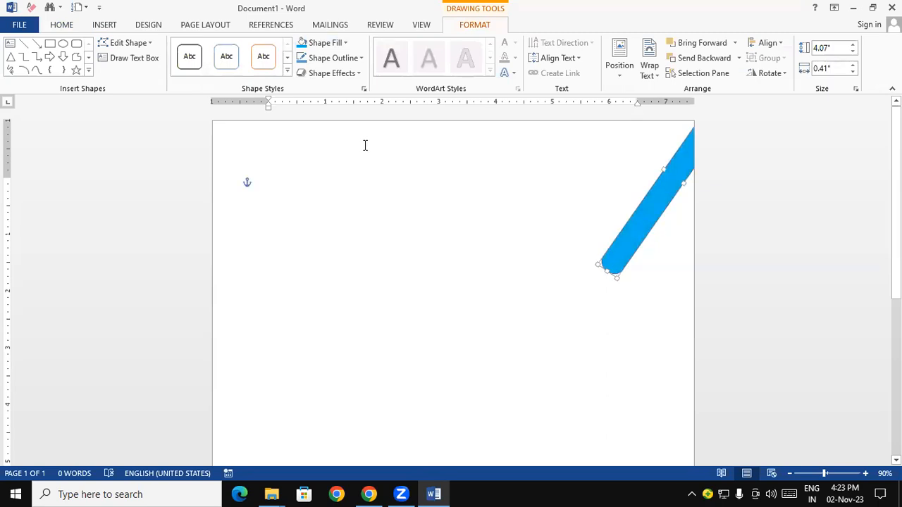
left_click(342, 60)
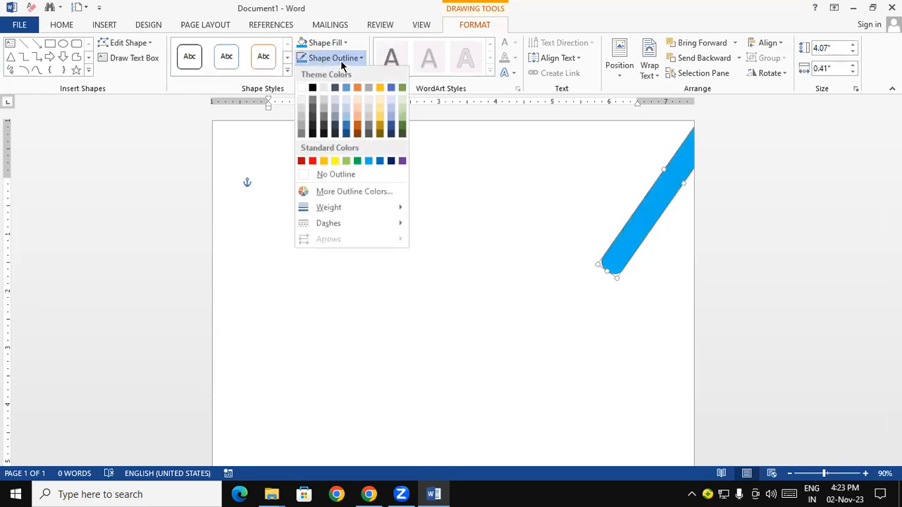
left_click(336, 174)
left_click(445, 343)
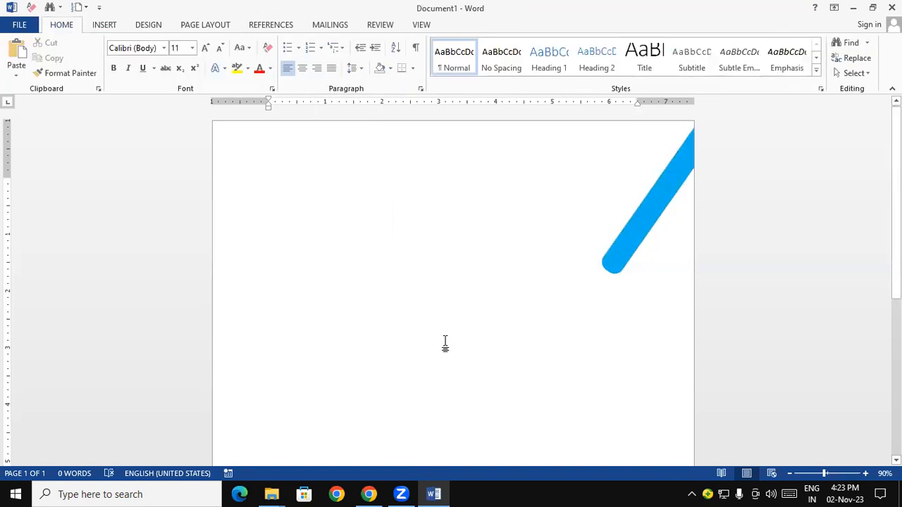
Duplicate the light blue bar, place the copy above and left of it past the page's upper edge, and fill it red
left_click(616, 239)
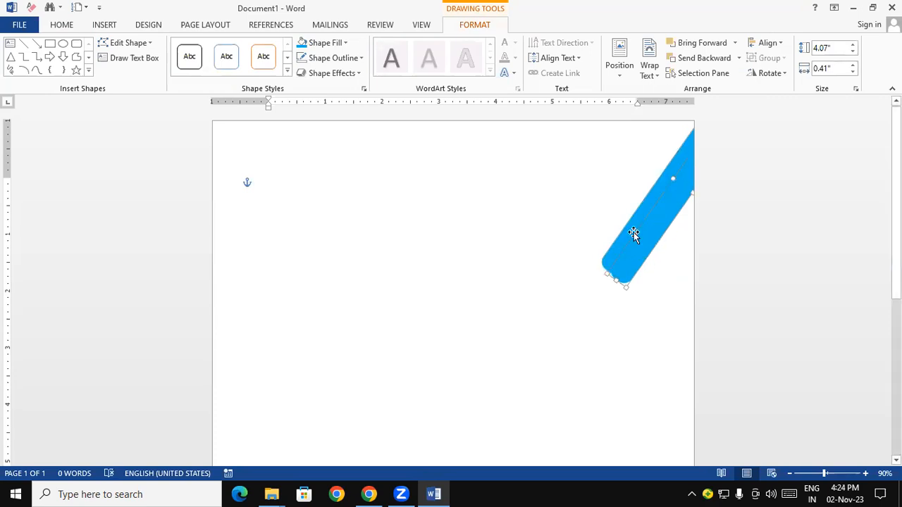
left_click_drag(652, 232, 638, 134)
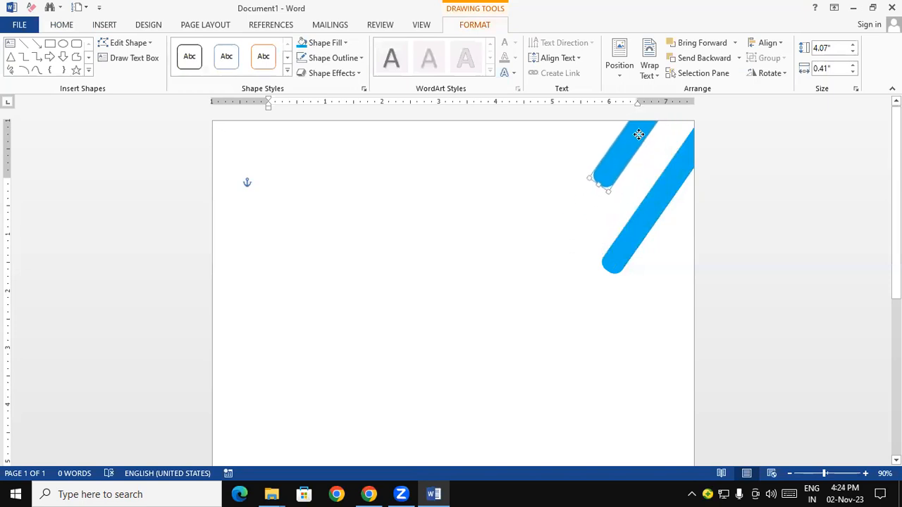
left_click(345, 43)
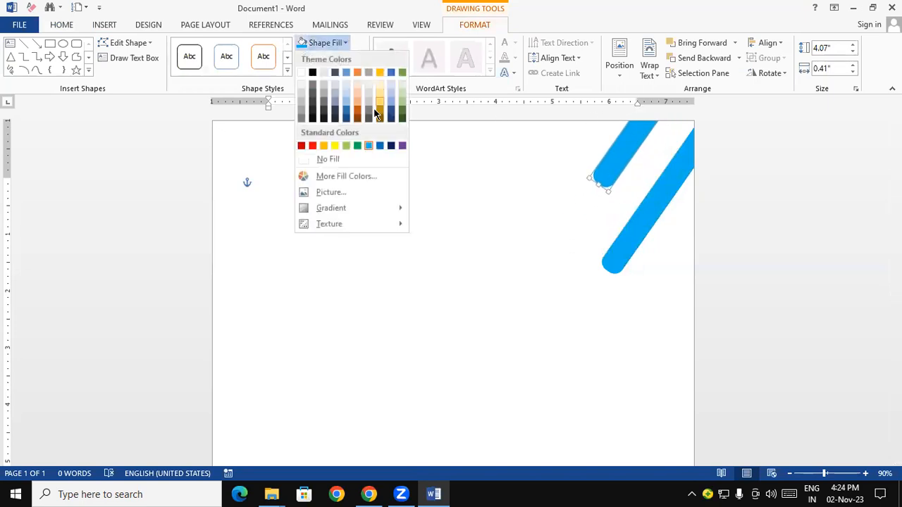
left_click(313, 145)
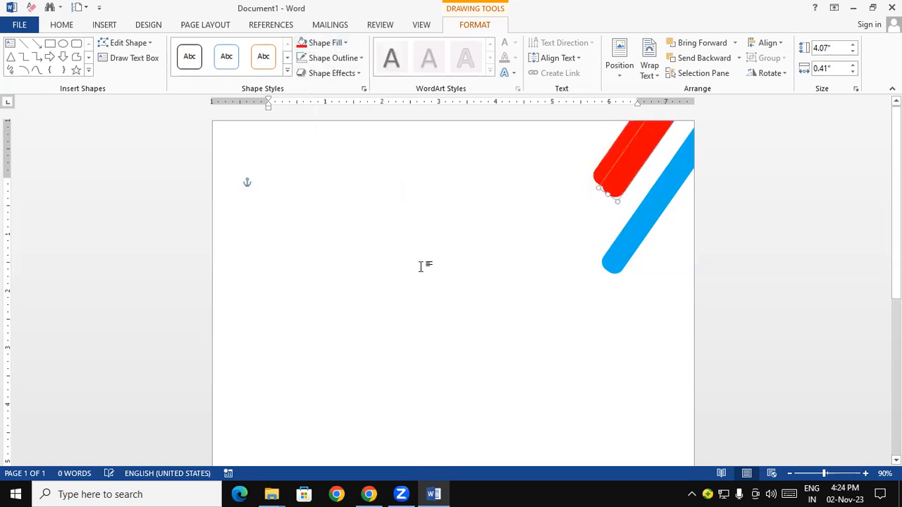
Duplicate the red bar, place the copy to its left and slightly lower, and fill it with standard green
left_click_drag(617, 173, 509, 196)
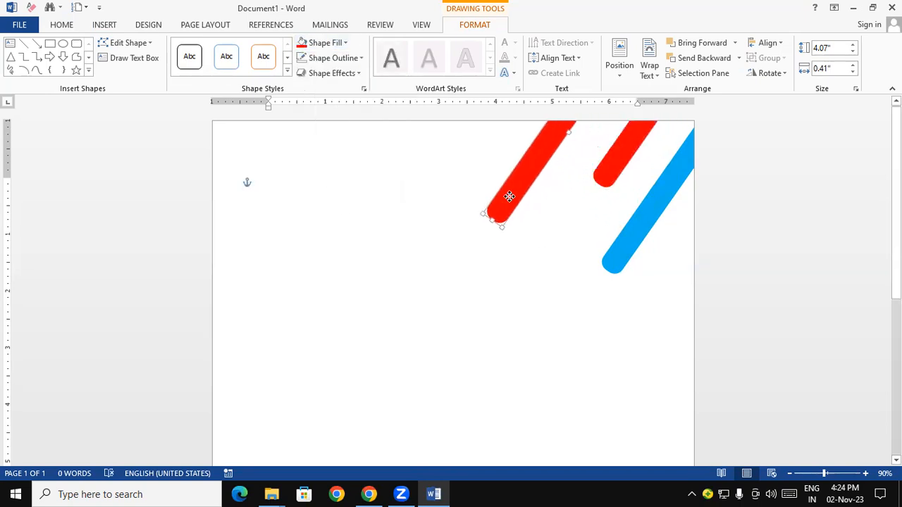
left_click(344, 43)
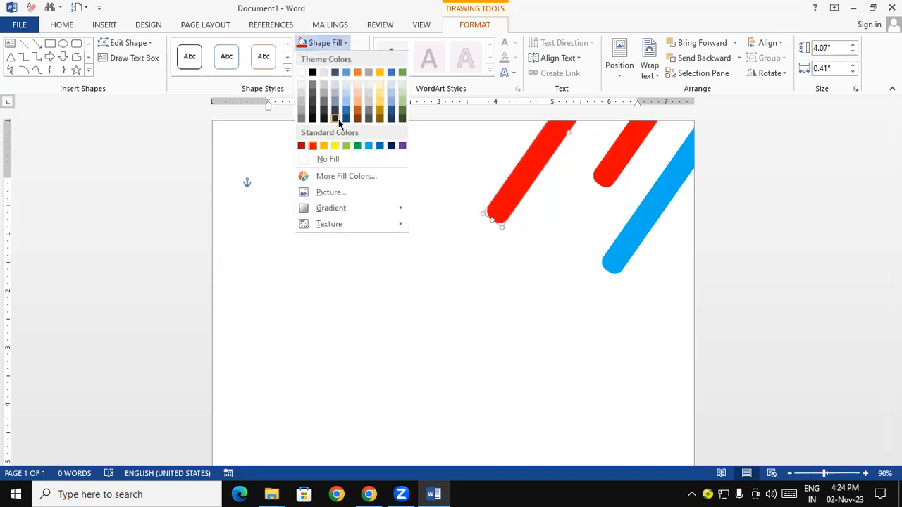
left_click(358, 146)
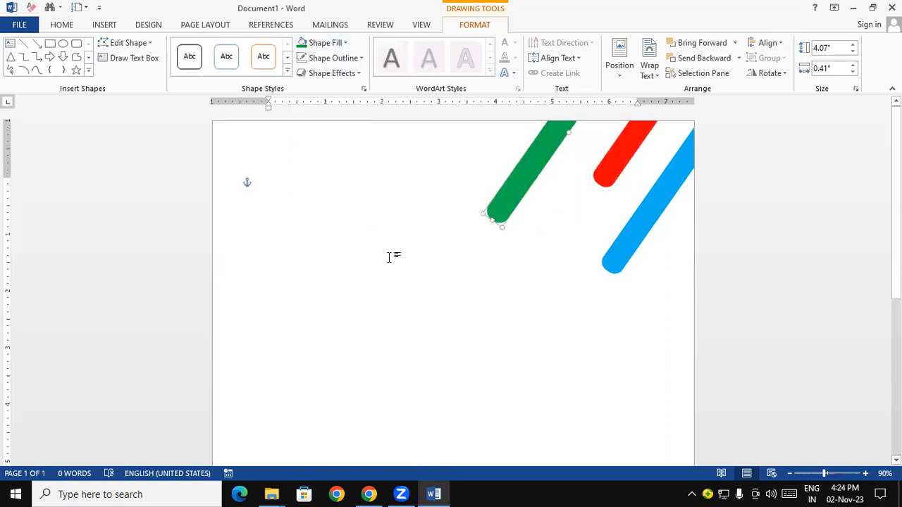
Duplicate the green bar, place the copy to its left reaching further down the page, and fill it with standard blue
left_click_drag(498, 209, 381, 255)
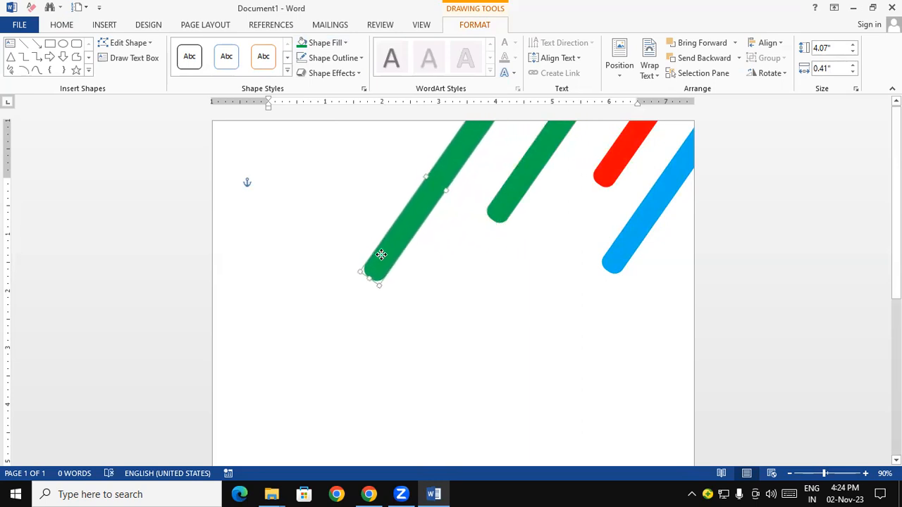
left_click(346, 43)
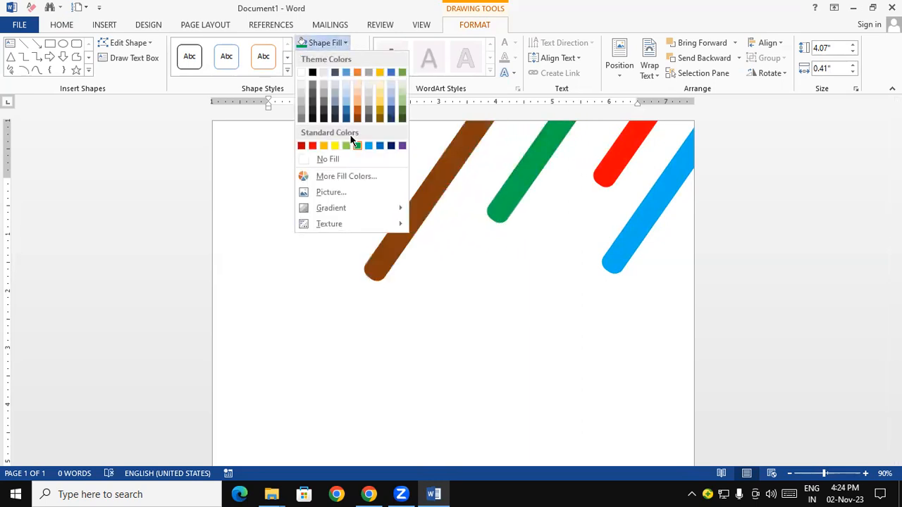
left_click(379, 145)
Duplicate the blue bar, place the copy higher and to its left, and fill it with a dark green theme colour
left_click(376, 268)
left_click_drag(405, 252, 360, 167)
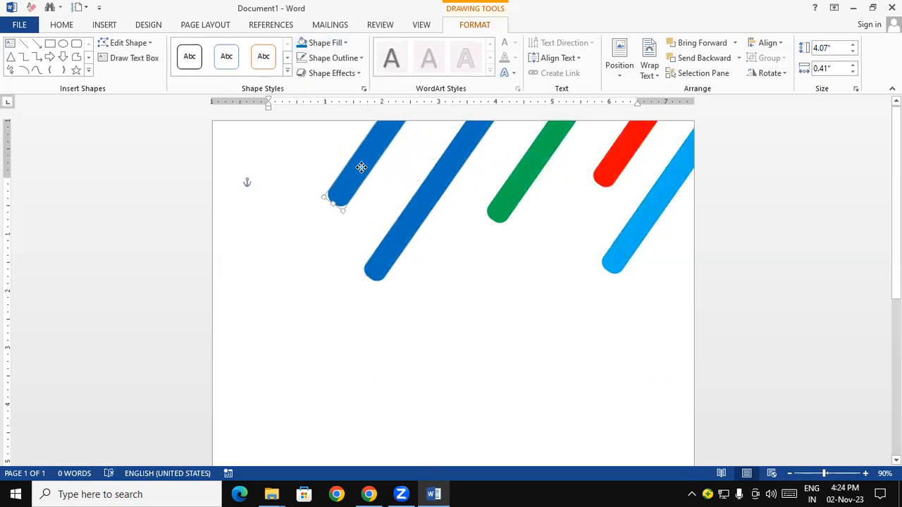
left_click(337, 43)
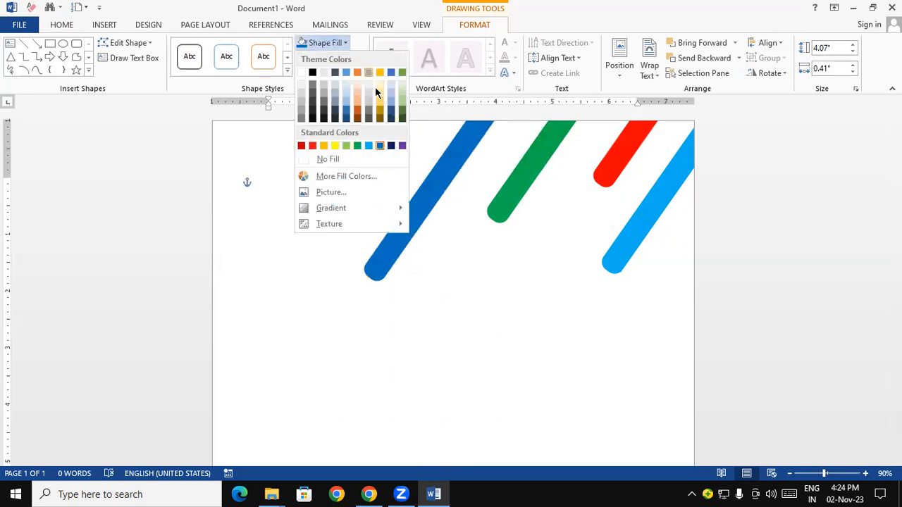
left_click(402, 112)
left_click(327, 264)
Duplicate the dark green bar, place the copy to its left and slightly lower, and fill it with standard dark red
left_click(352, 179)
mouse_move(354, 178)
left_mouse_down()
mouse_move(365, 185)
mouse_move(260, 203)
left_mouse_up()
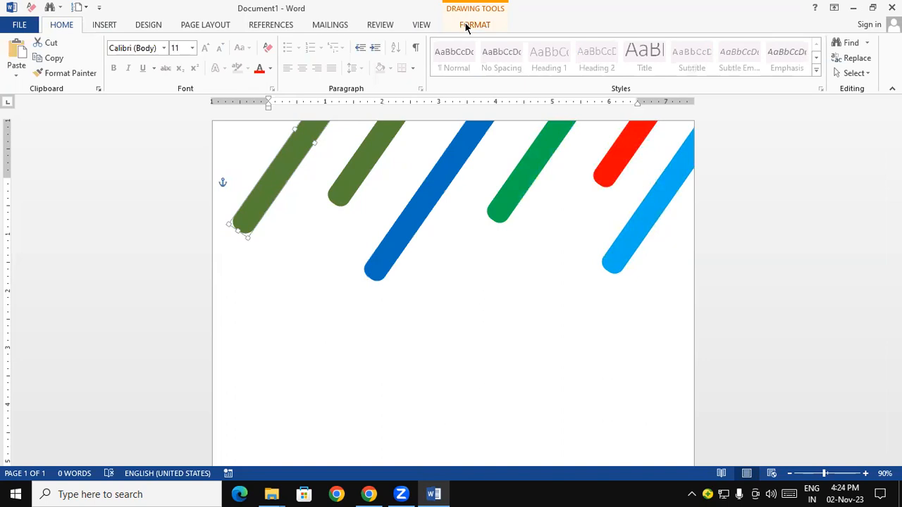
left_click(470, 25)
left_click(344, 43)
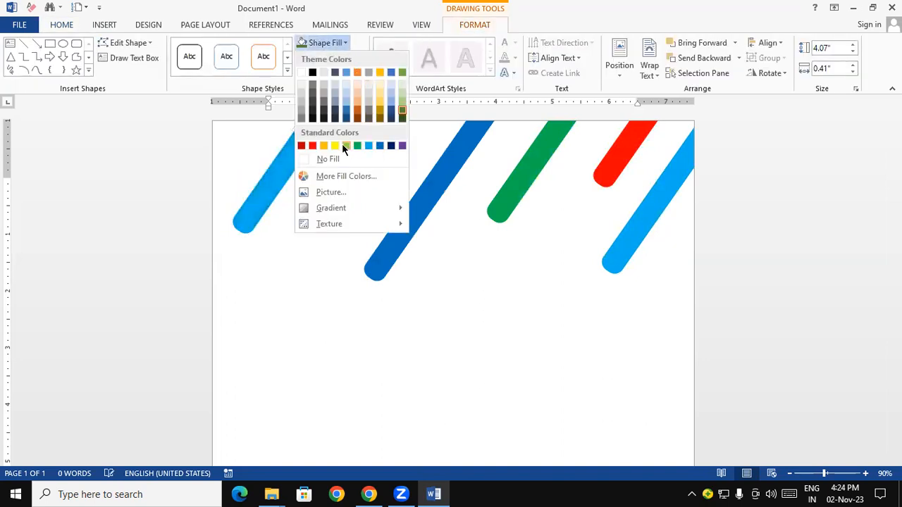
left_click(301, 145)
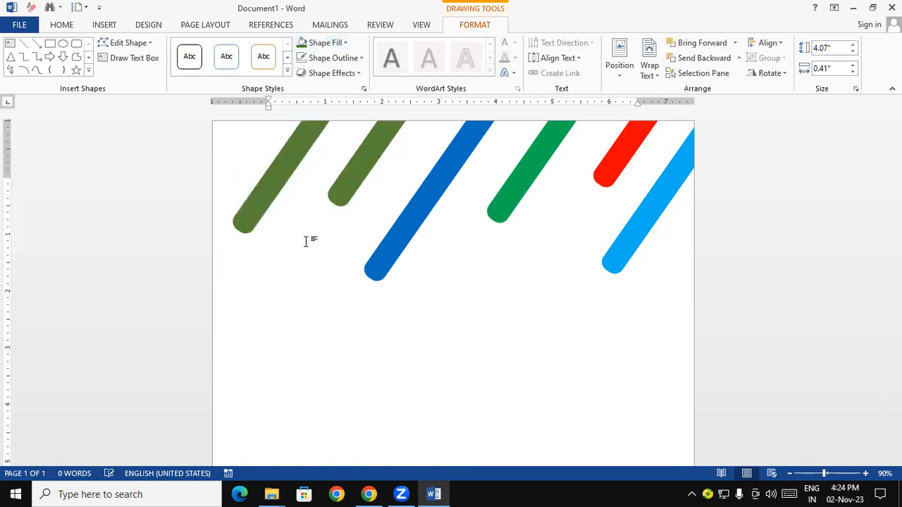
left_click(338, 361)
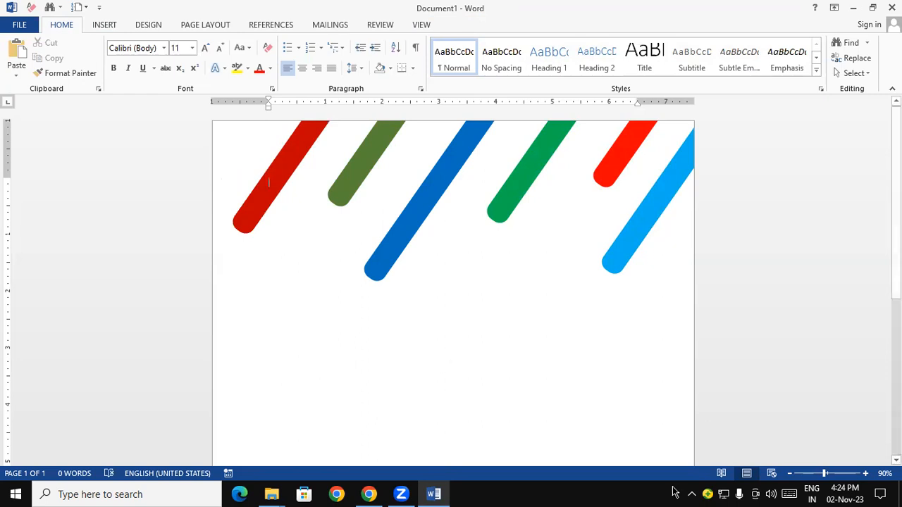
left_click(789, 474)
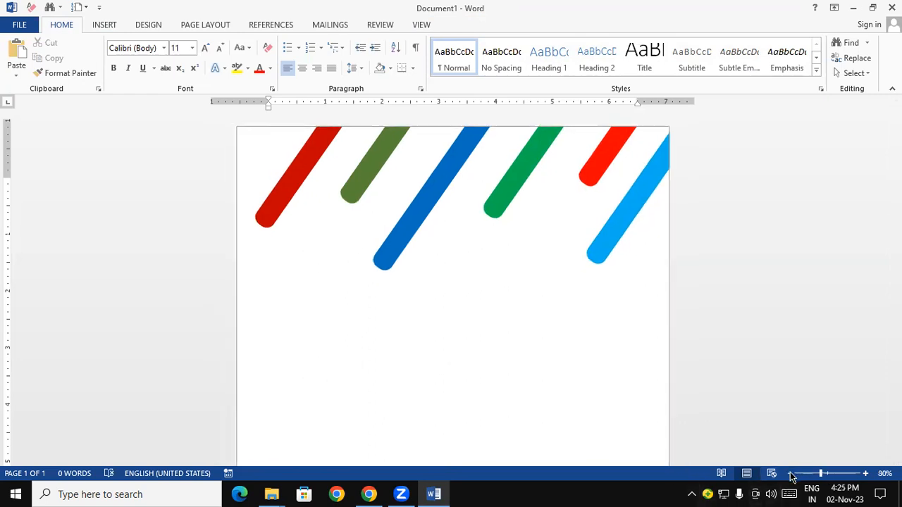
left_click(790, 474)
left_click(790, 474)
left_click(790, 474)
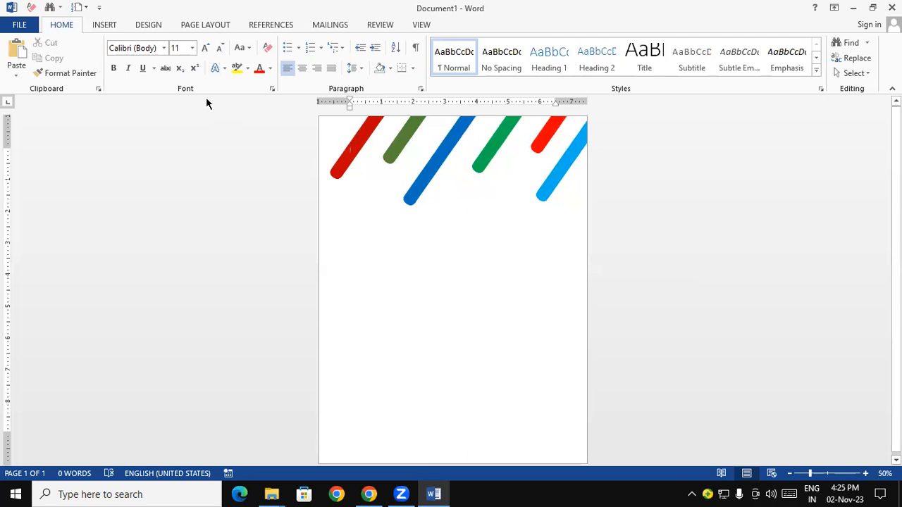
left_click(105, 25)
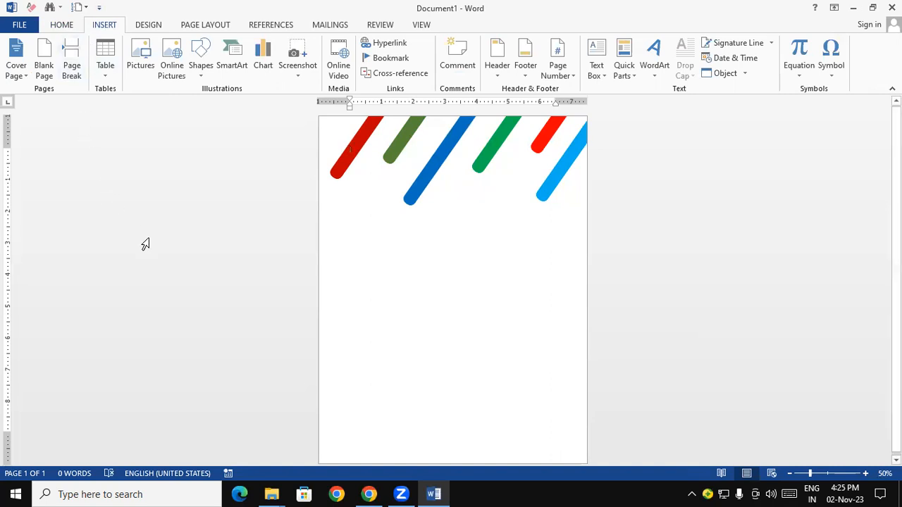
left_click(662, 77)
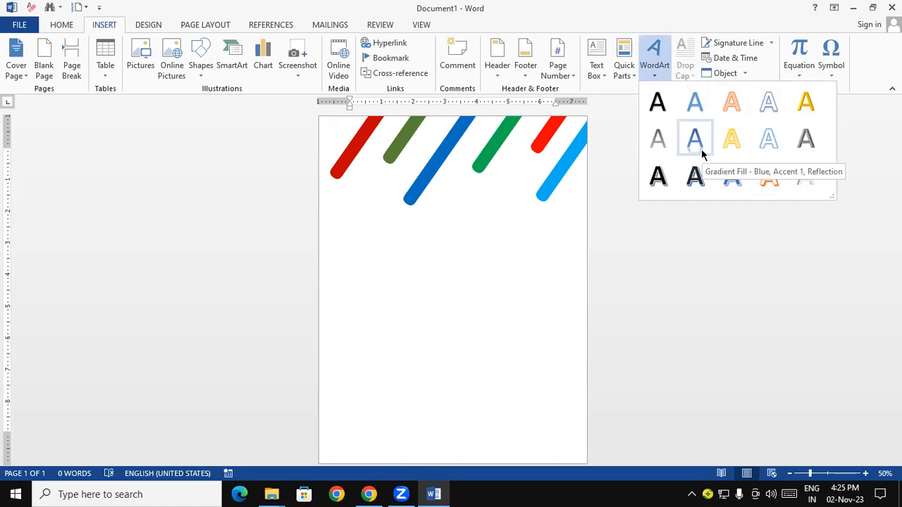
left_click(768, 144)
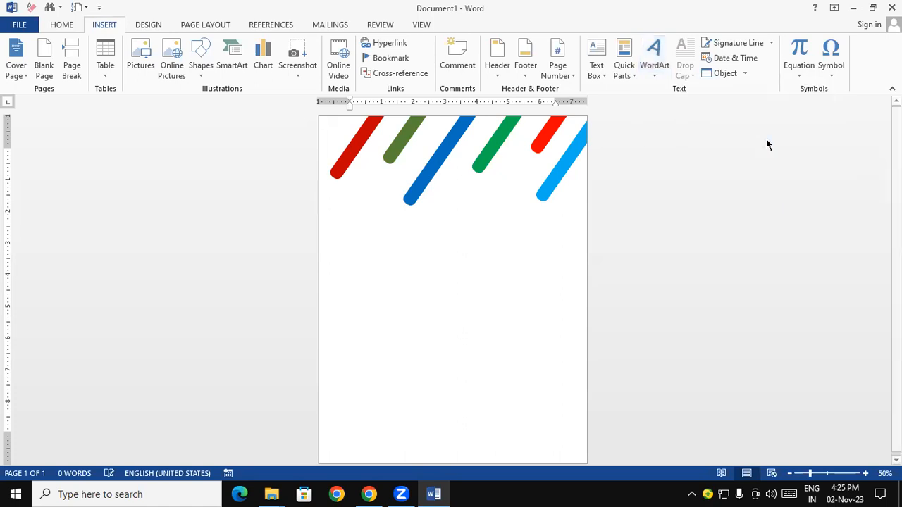
left_click_drag(444, 181, 454, 310)
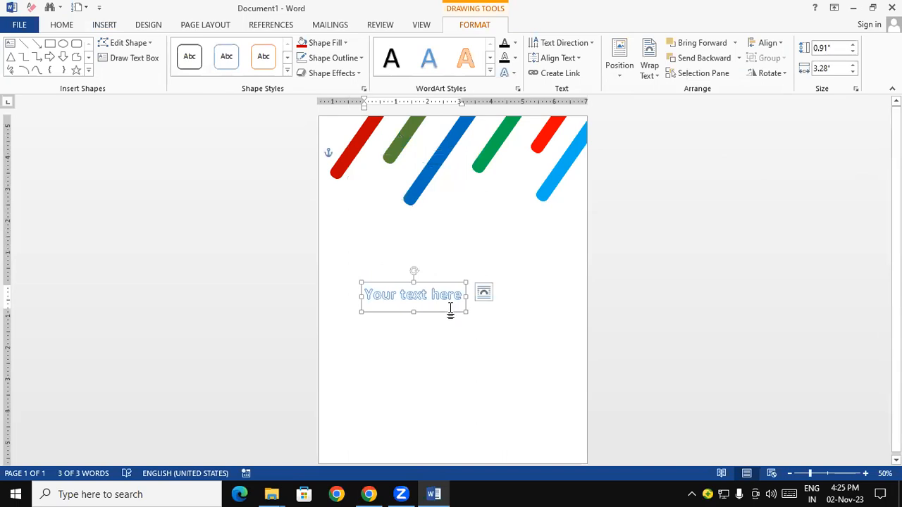
key("Delete")
type("GAUT")
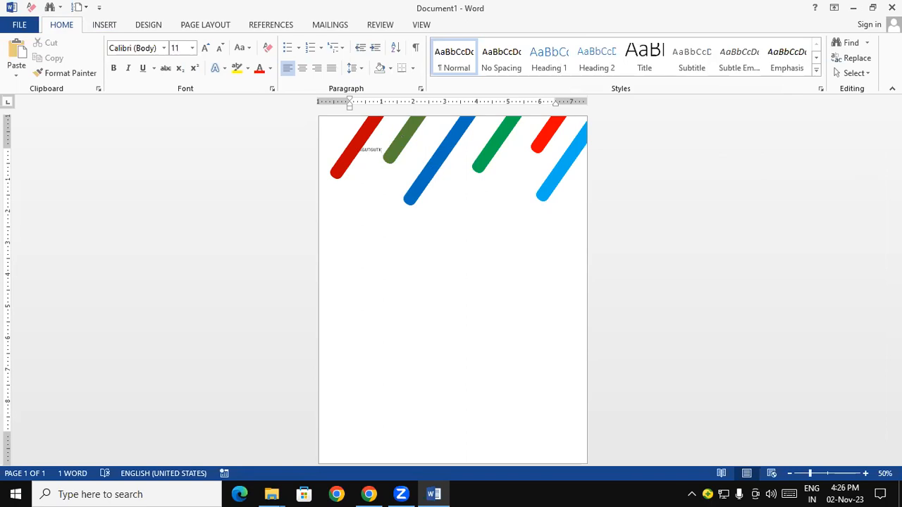
mouse_move(380, 150)
left_mouse_down()
mouse_move(343, 150)
mouse_move(358, 158)
mouse_move(373, 259)
left_mouse_up()
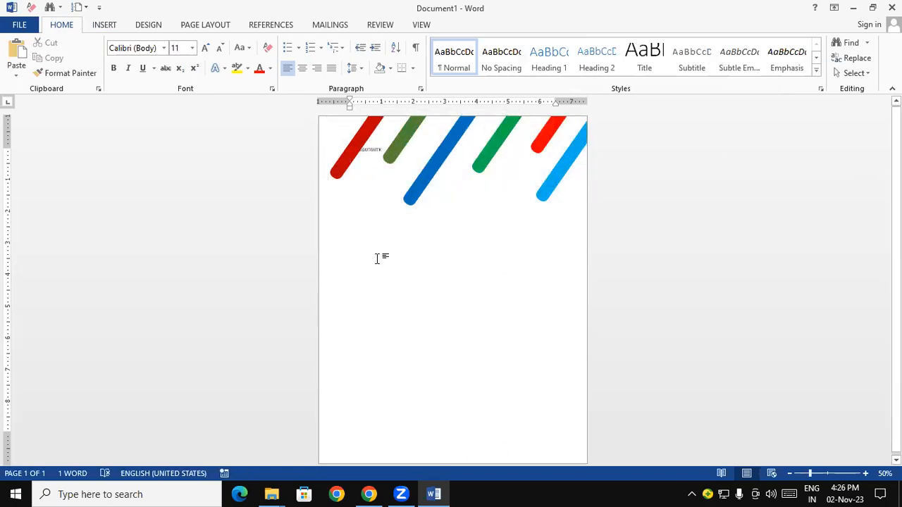
key("BackSpace")
key("BackSpace")
key("BackSpace")
key("BackSpace")
key("BackSpace")
key("BackSpace")
key("BackSpace")
key("BackSpace")
key("BackSpace")
key("BackSpace")
key("BackSpace")
key("BackSpace")
key("BackSpace")
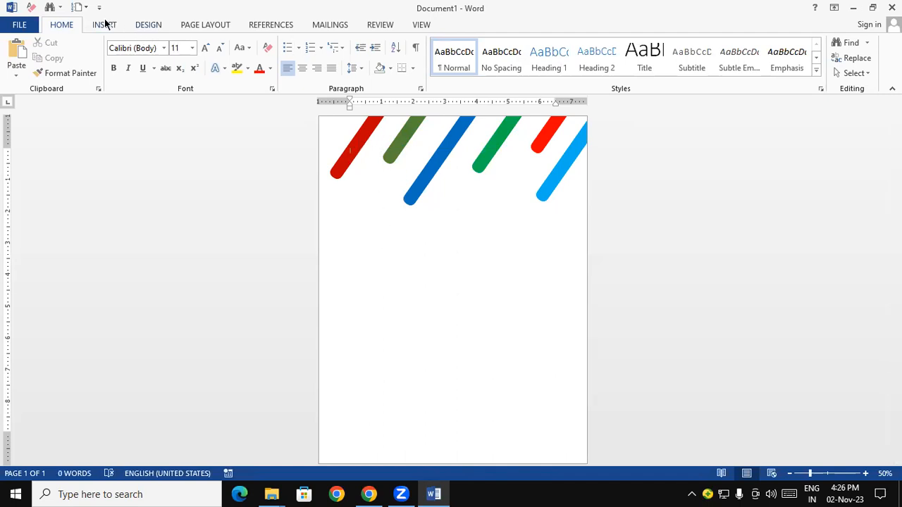
Insert a WordArt text box in the solid grey bevelled style and place it mid-page below the slanted bars
left_click(104, 24)
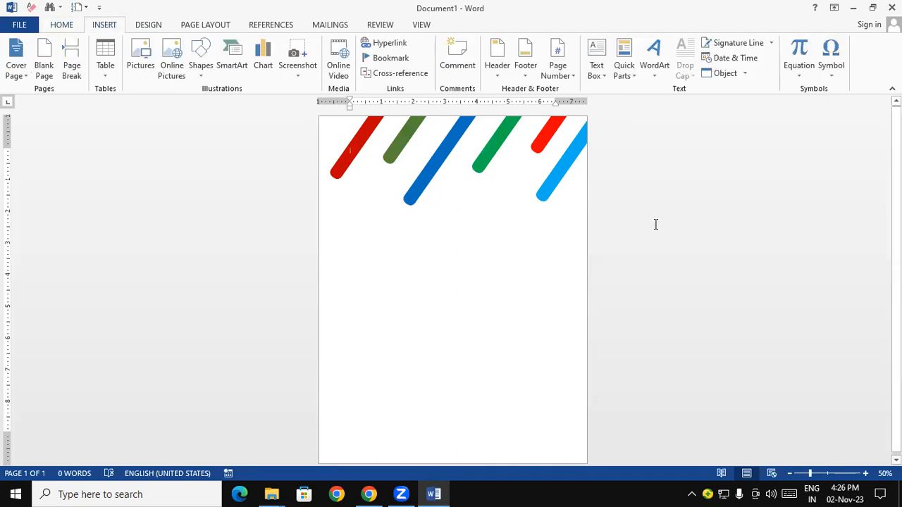
left_click(651, 71)
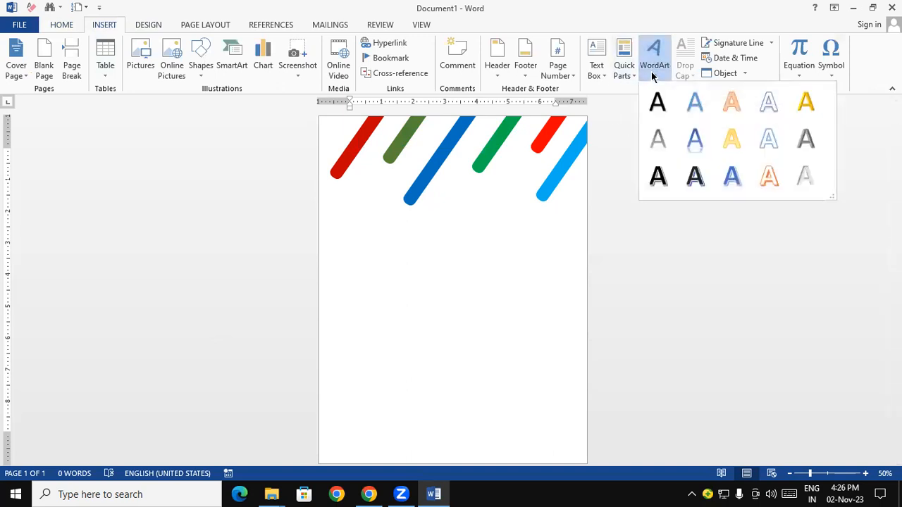
left_click(806, 139)
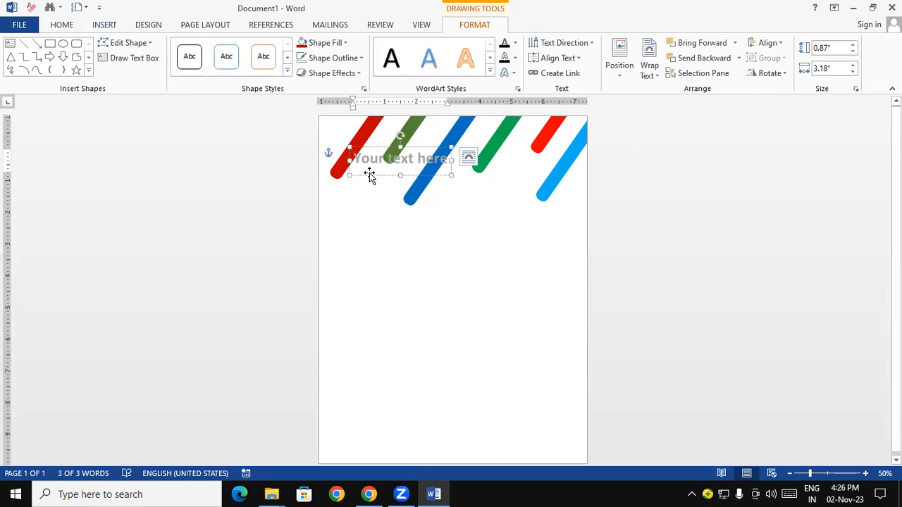
left_click_drag(369, 174, 419, 275)
Replace the WordArt placeholder text with ENGLISH in all capitals
left_click_drag(499, 260, 405, 259)
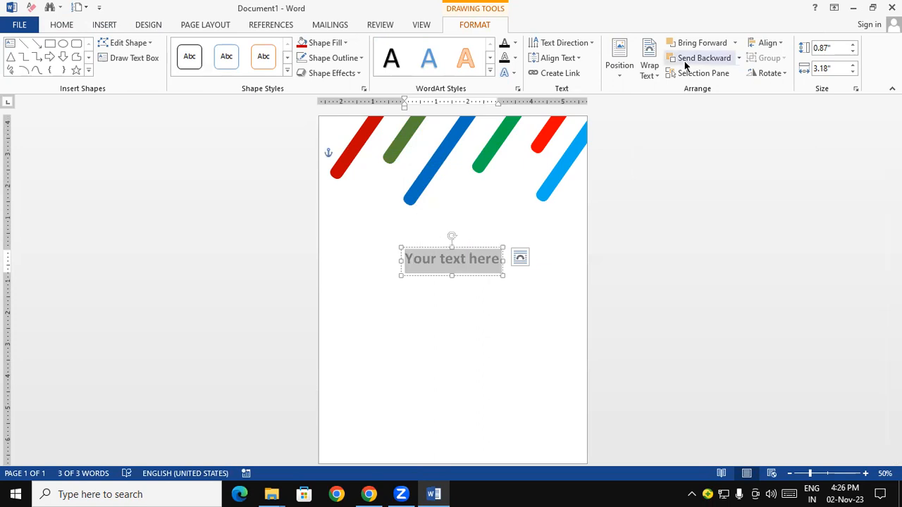
type("eNG")
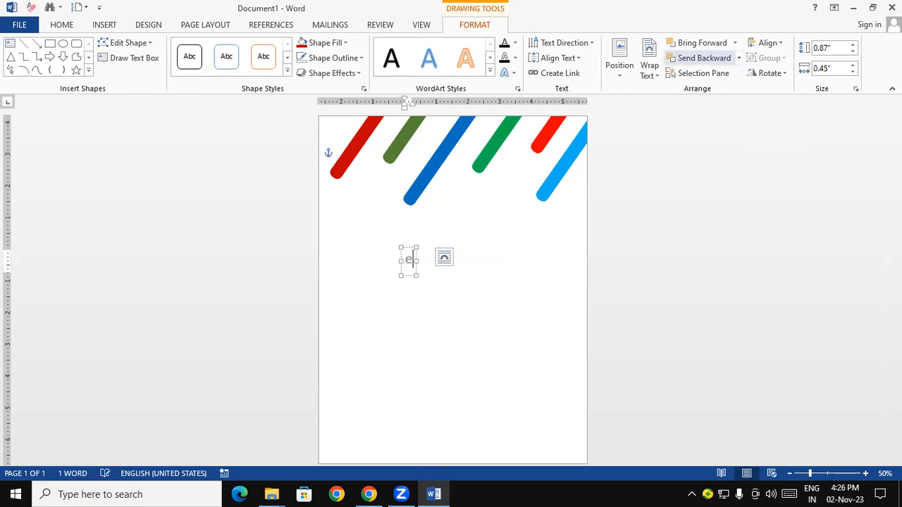
type("LISH")
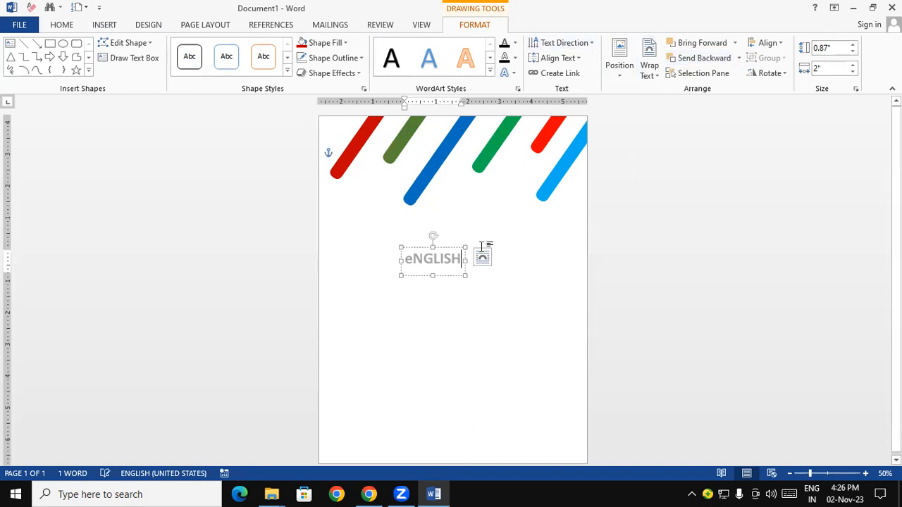
left_click(414, 258)
left_click(406, 257, "shift")
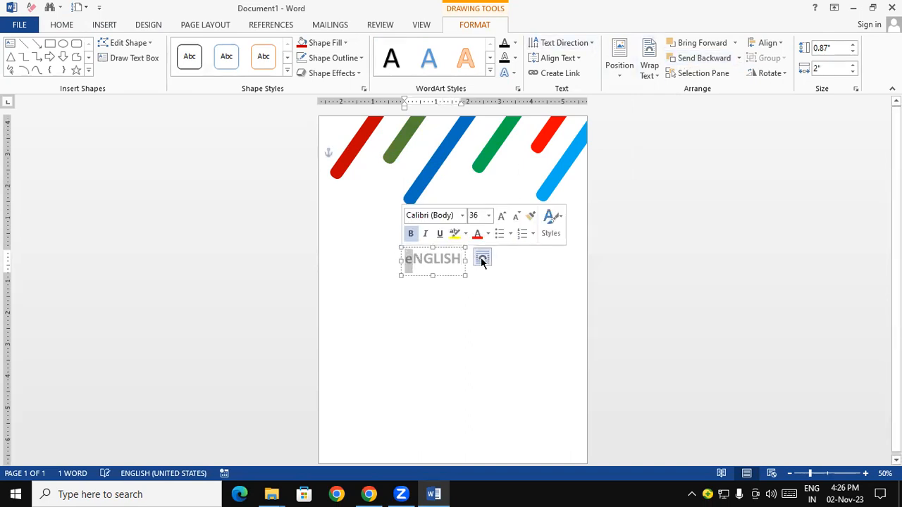
type("E")
left_click(487, 319)
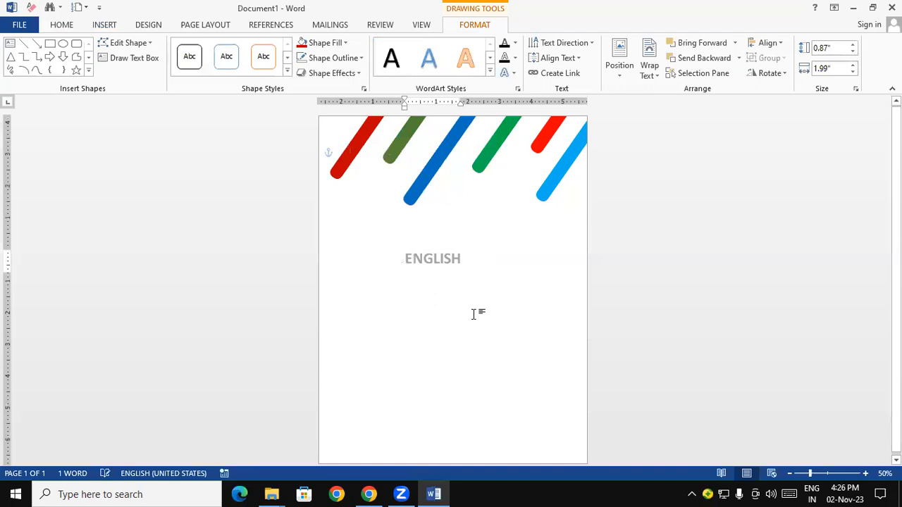
Enlarge the ENGLISH title to 72 pt and reposition its box roughly centred across the page below the bars
left_click_drag(455, 275, 472, 279)
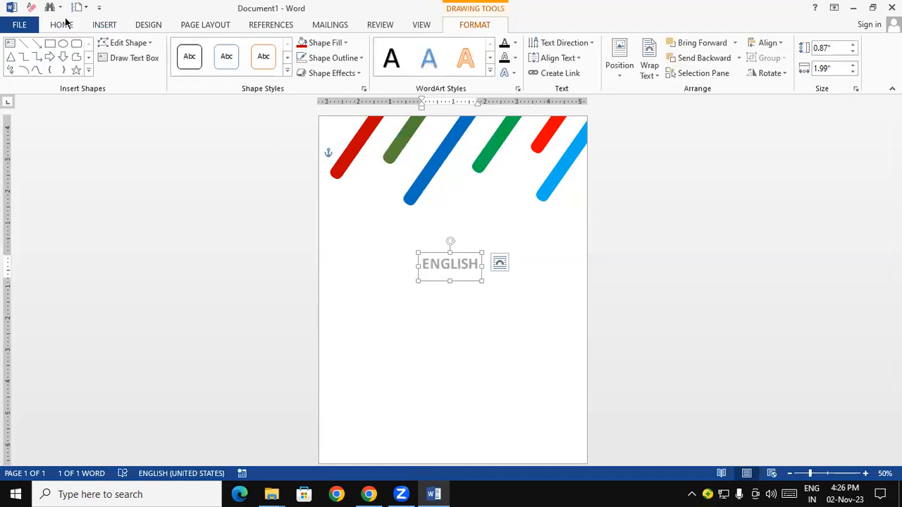
left_click(63, 25)
left_click(205, 47)
left_click(205, 47)
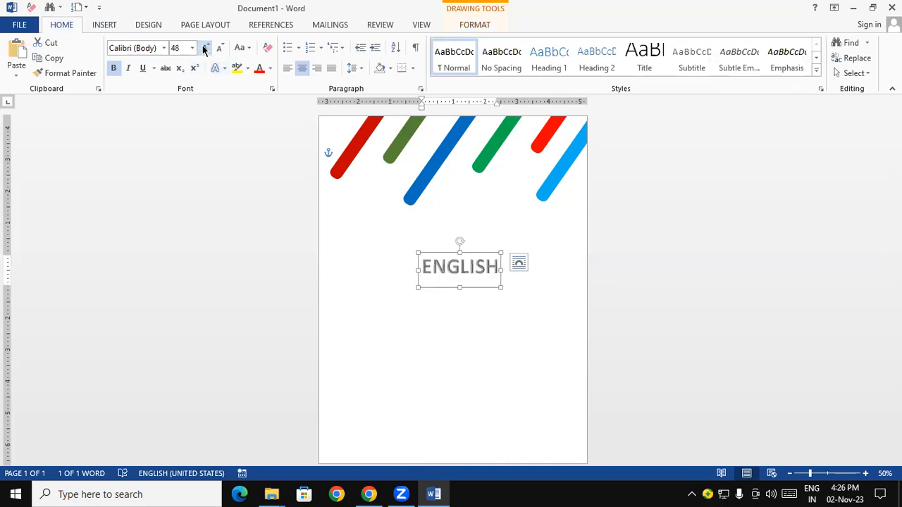
left_click(205, 47)
left_click(205, 48)
left_click(205, 47)
left_click(205, 47)
left_click(205, 47)
left_click_drag(453, 252, 434, 237)
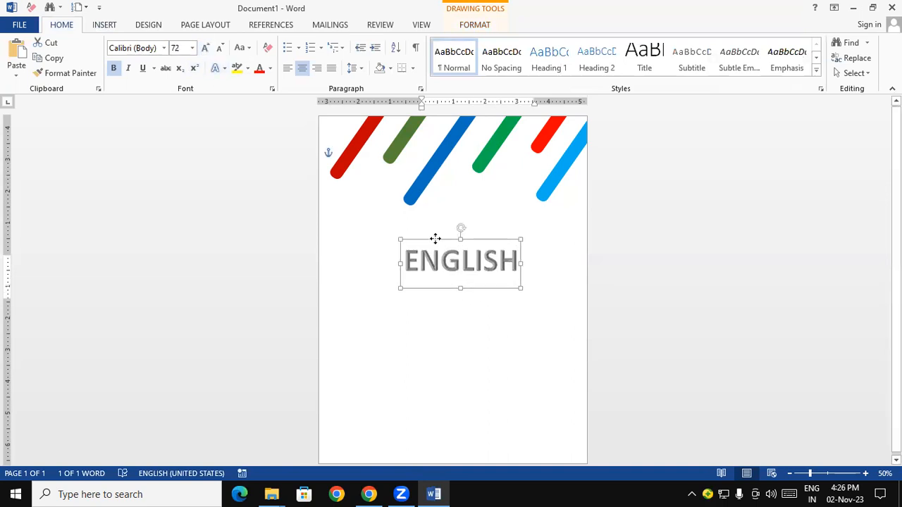
Change the ENGLISH title's font colour to standard red
left_click(270, 68)
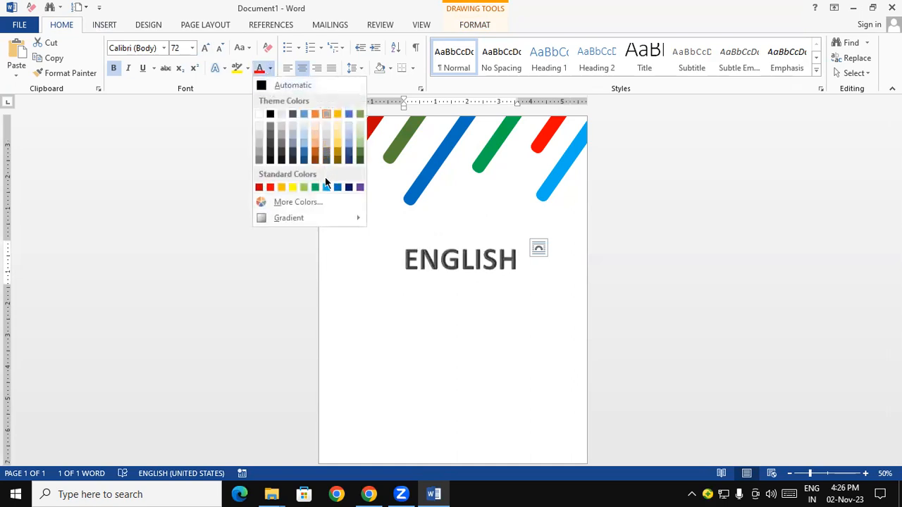
left_click(270, 187)
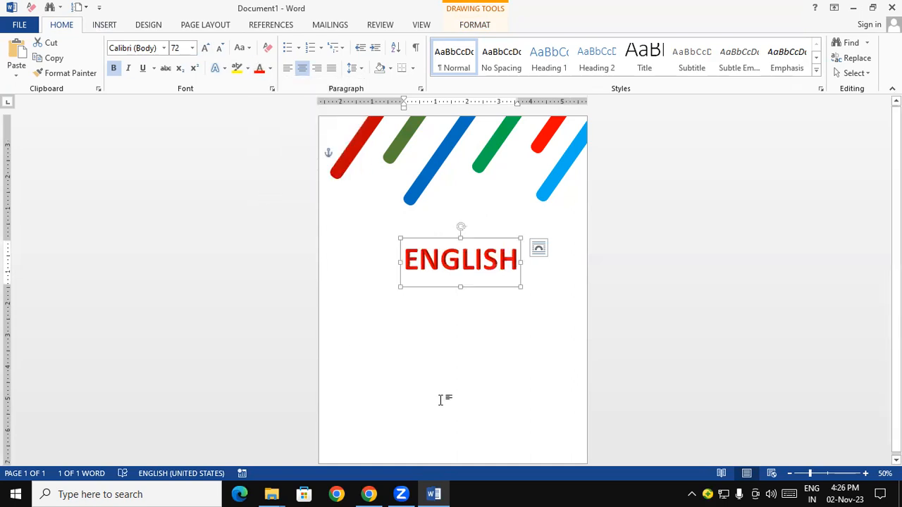
left_click(471, 393)
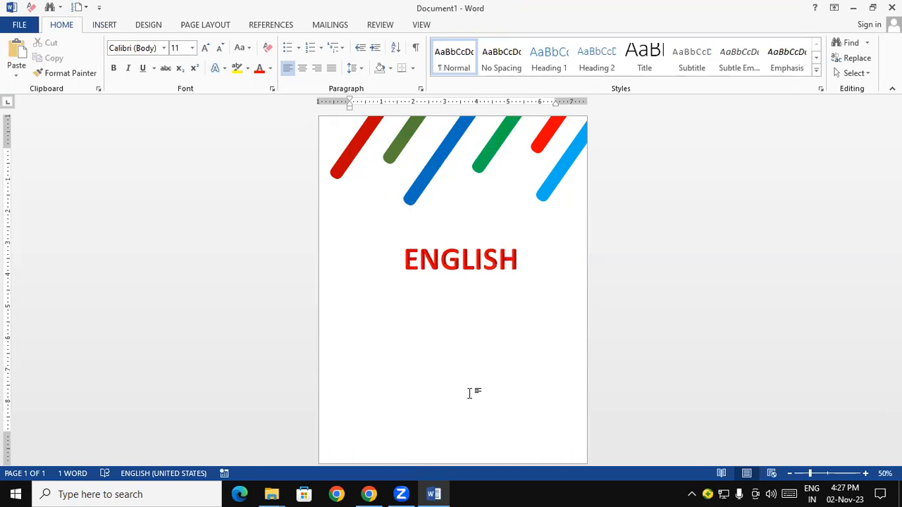
left_click(458, 267)
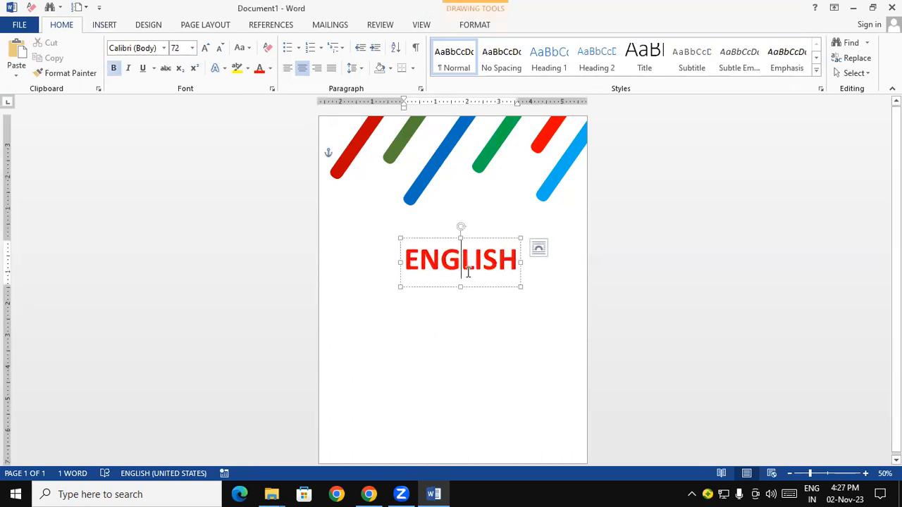
left_click(480, 331)
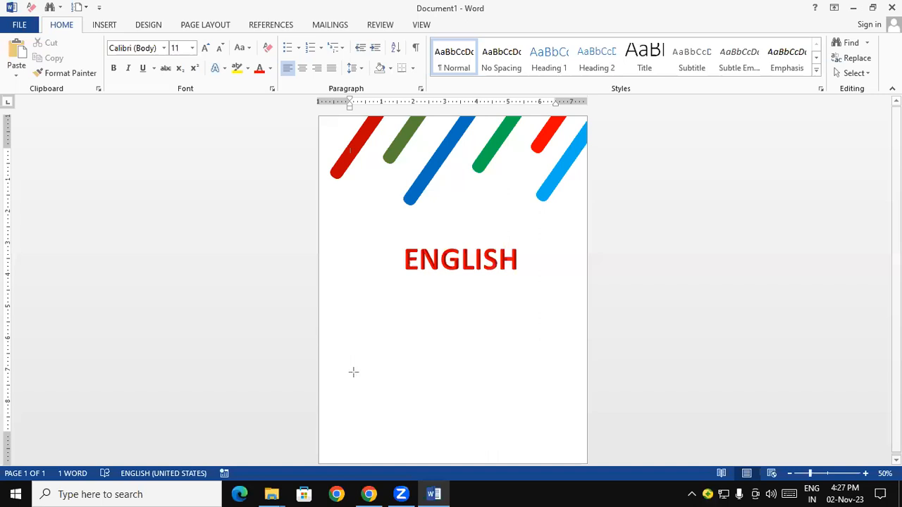
left_click_drag(442, 317, 506, 378)
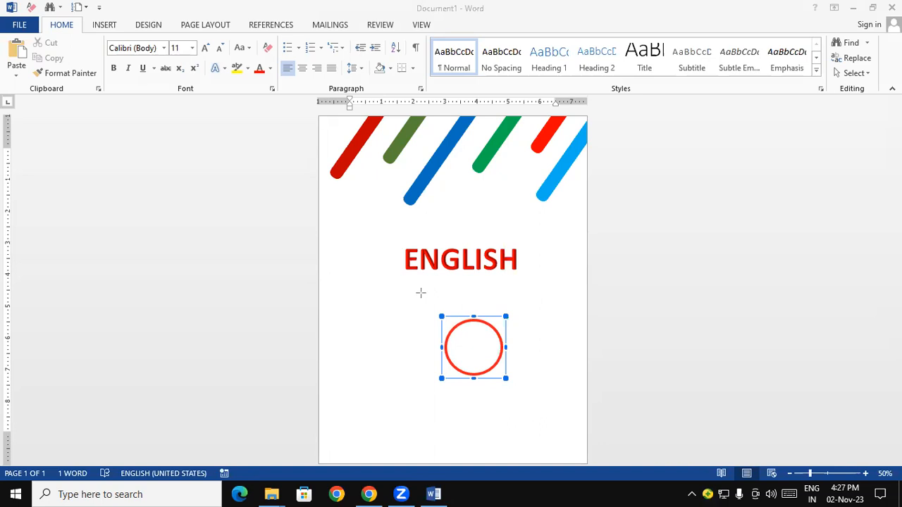
key("Delete")
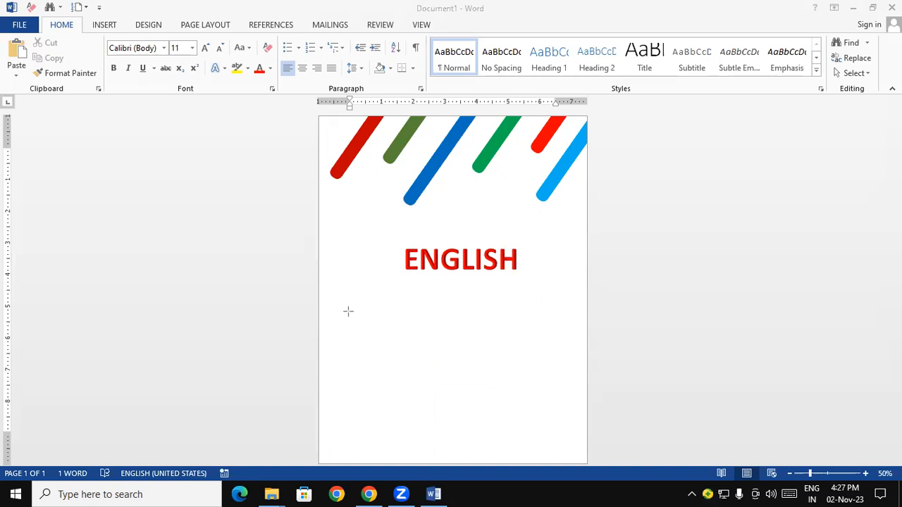
left_click(402, 357)
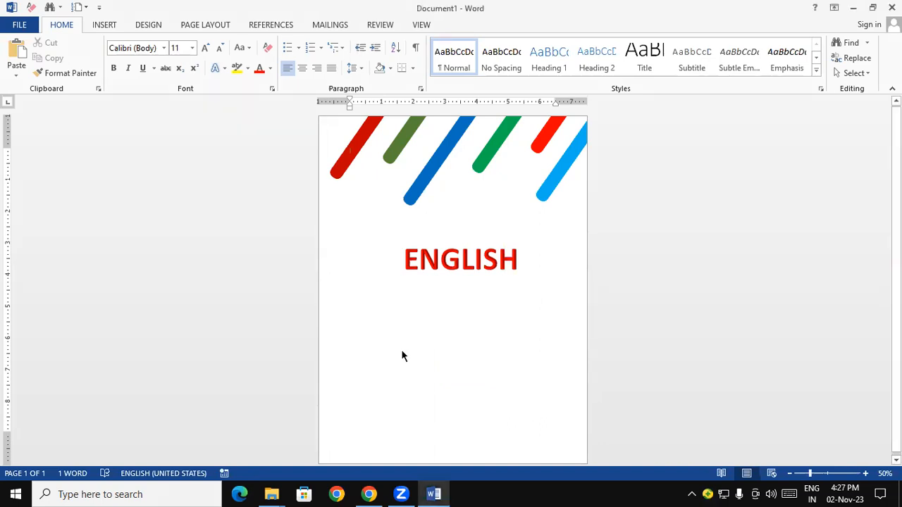
Draw a circle about 1.46" in diameter and place it just below the right end of the ENGLISH title
left_click(106, 25)
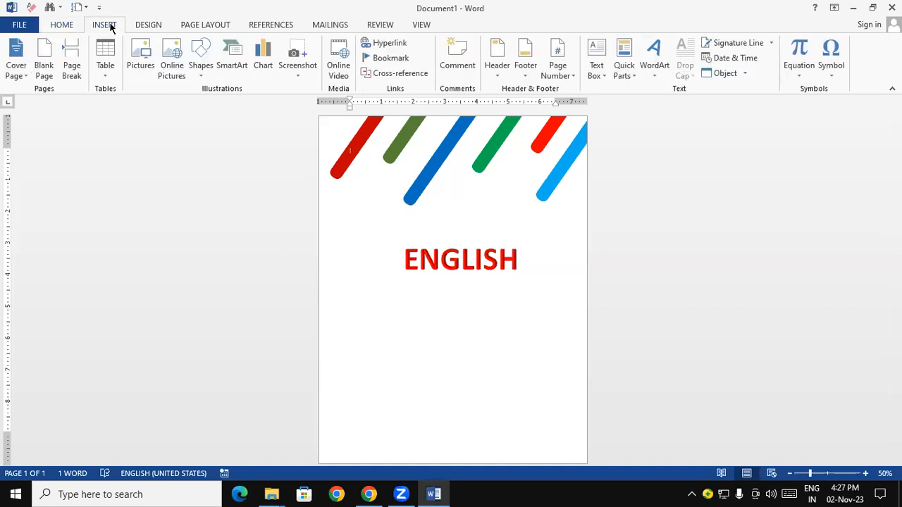
left_click(200, 73)
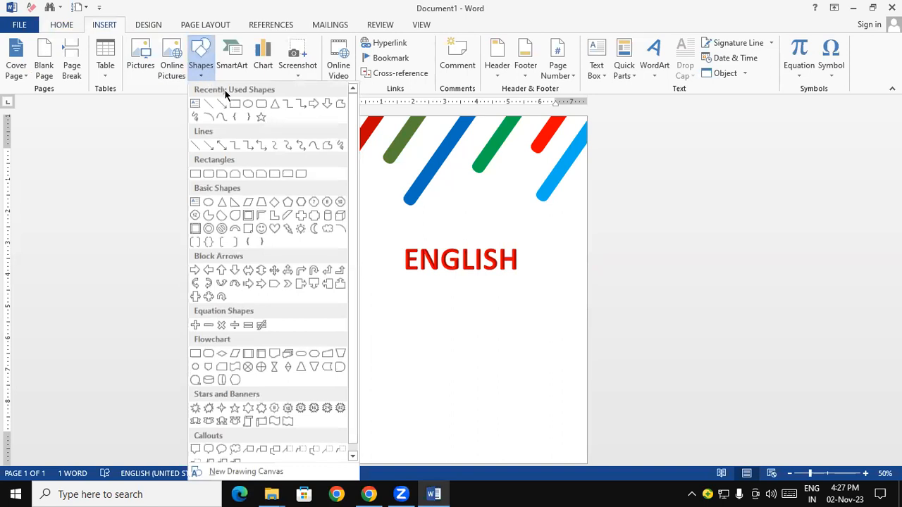
left_click(247, 105)
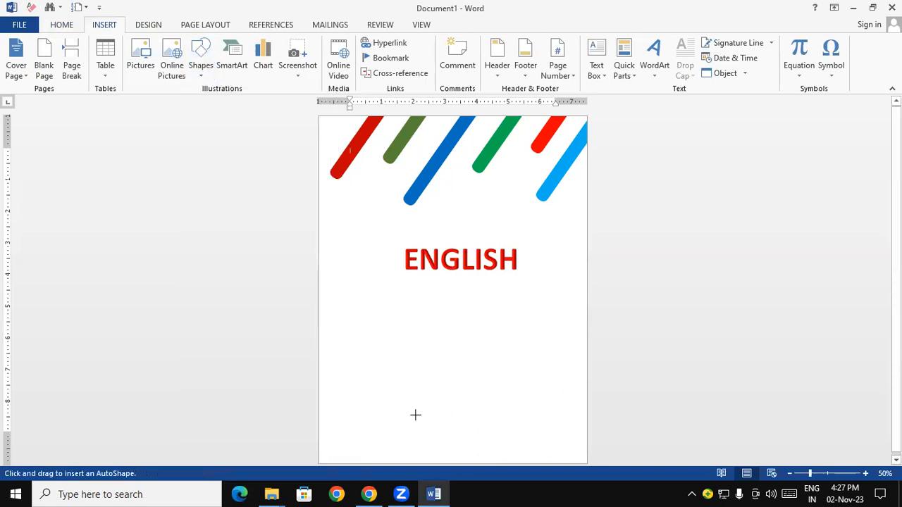
mouse_move(420, 304)
left_mouse_down()
mouse_move(471, 359)
mouse_move(461, 348)
mouse_move(541, 307)
mouse_move(535, 303)
left_mouse_up()
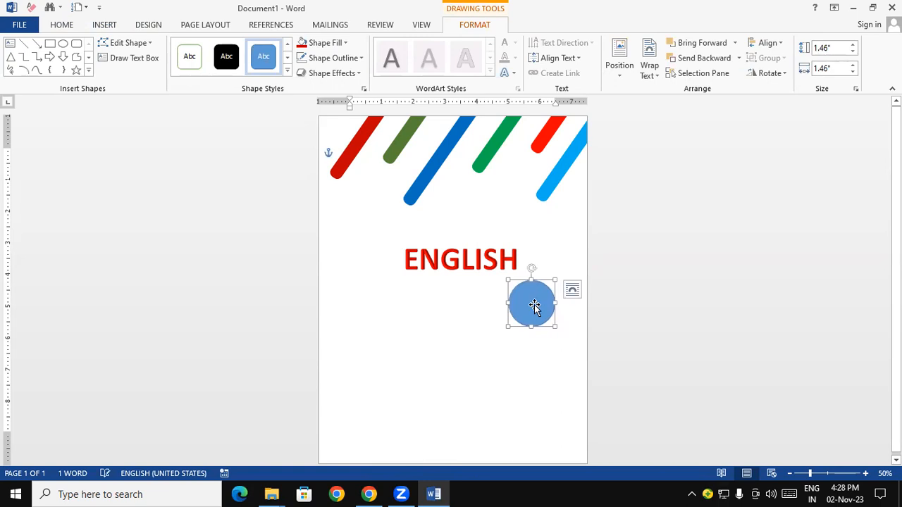
left_click(513, 398)
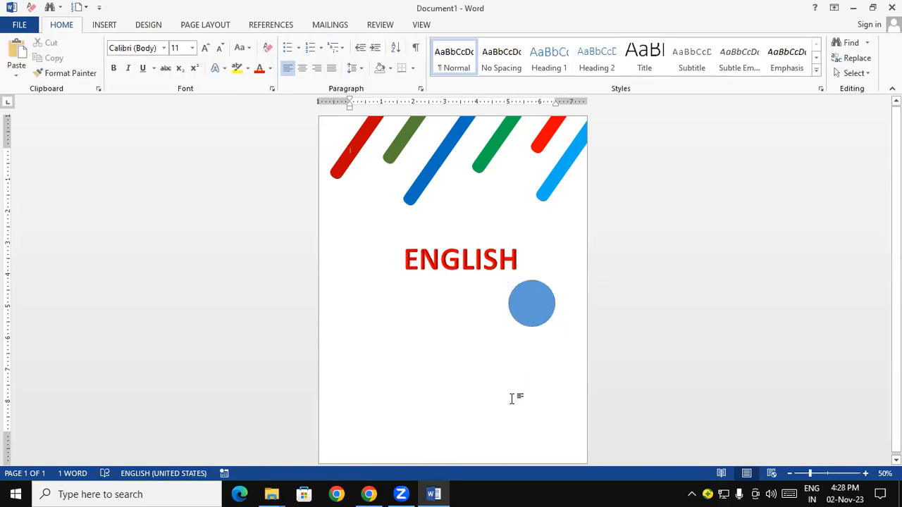
mouse_move(534, 310)
left_mouse_down()
mouse_move(456, 297)
mouse_move(479, 312)
mouse_move(530, 315)
left_mouse_up()
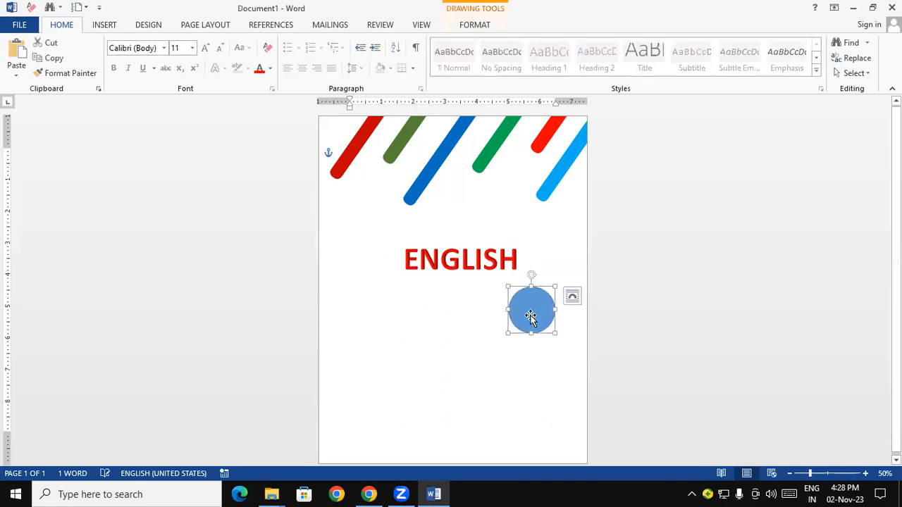
left_click(467, 302)
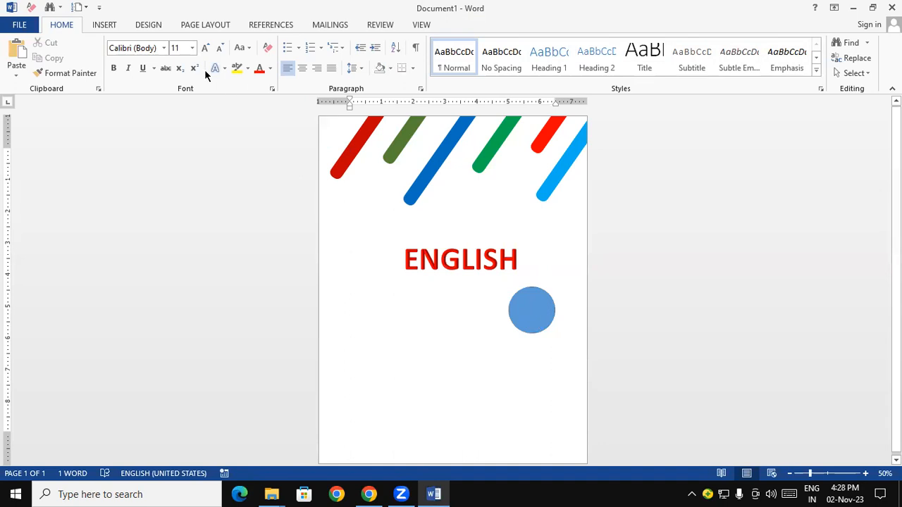
Insert a WordArt box in the solid grey bevelled style reading CLASS and place it below the ENGLISH title
left_click(108, 24)
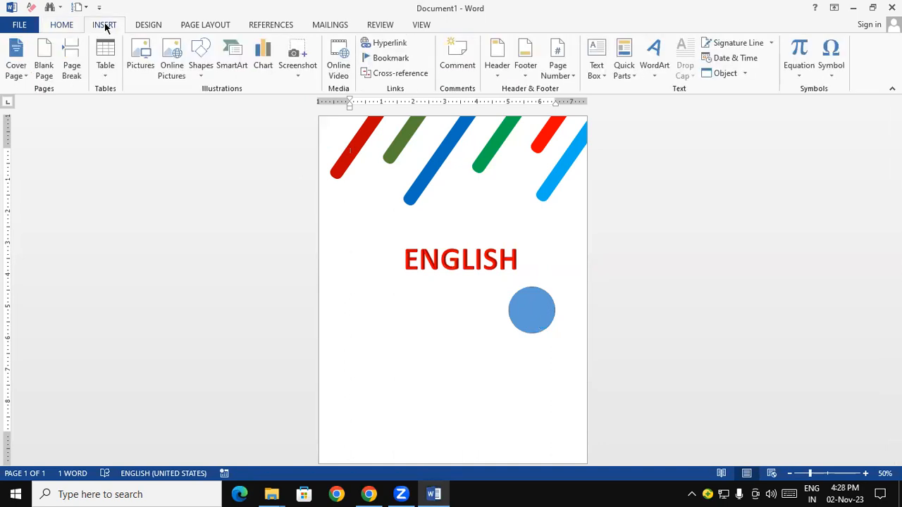
left_click(650, 74)
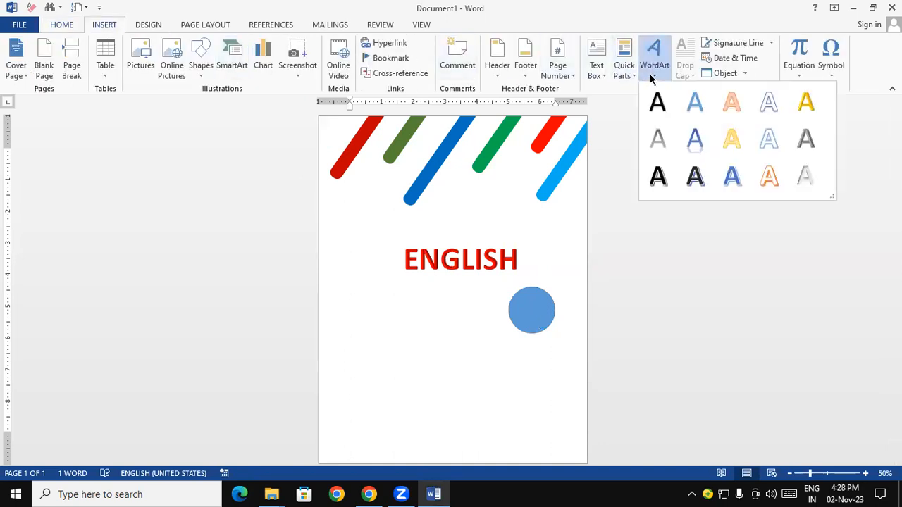
left_click(801, 141)
mouse_move(413, 177)
left_mouse_down()
mouse_move(419, 310)
mouse_move(439, 308)
mouse_move(362, 285)
left_mouse_up()
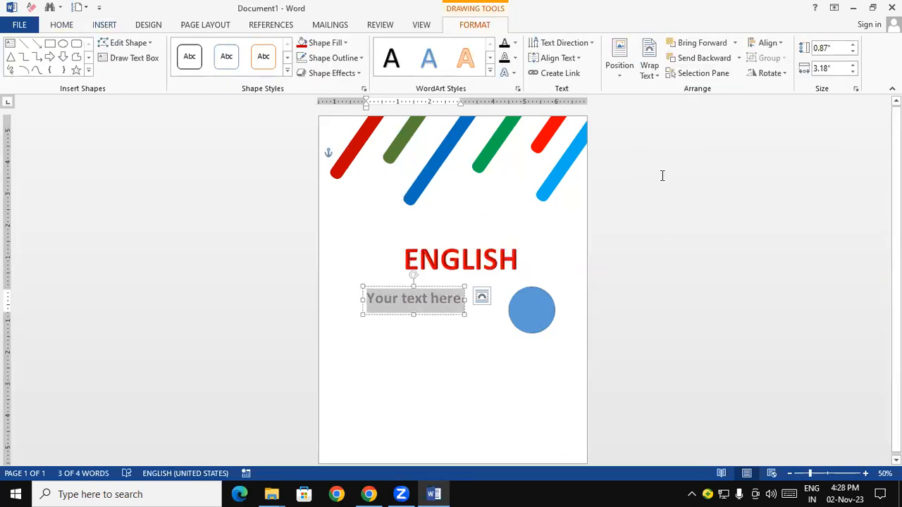
type("CLASS")
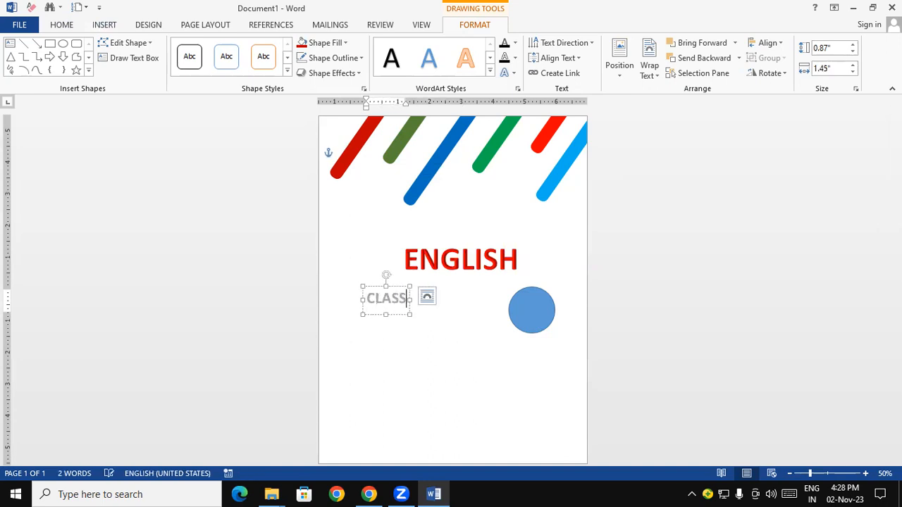
left_click_drag(404, 285, 458, 294)
Copy the ENGLISH title's formatting onto the CLASS text with Format Painter
left_click_drag(446, 260, 418, 259)
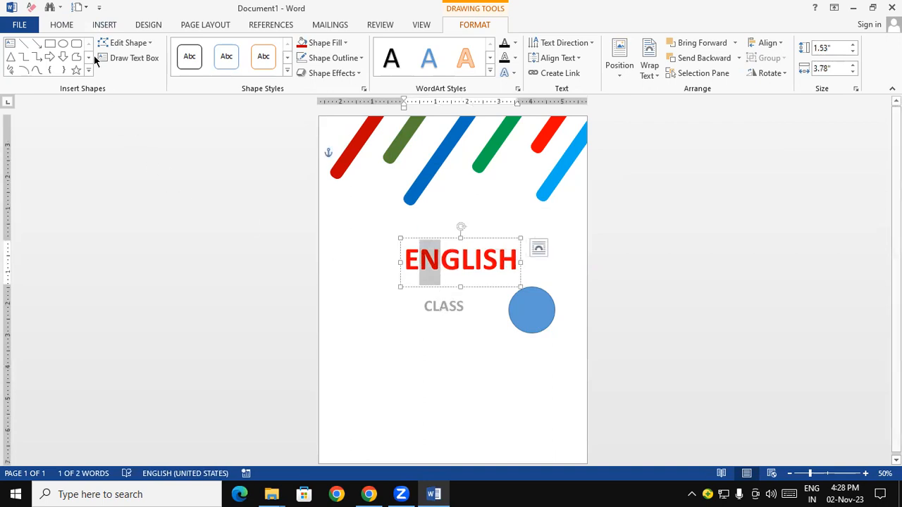
left_click(63, 27)
left_click_drag(462, 255, 407, 253)
left_click(89, 76)
left_click_drag(461, 307, 415, 303)
left_click_drag(483, 342, 476, 334)
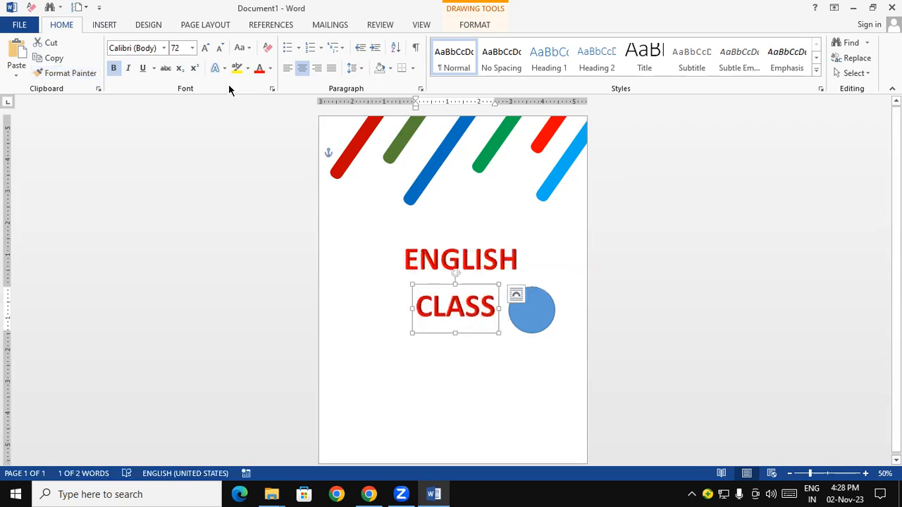
Reduce the CLASS text to 48 pt and move its box right beside the blue circle
left_click(221, 48)
left_click_drag(456, 286, 485, 300)
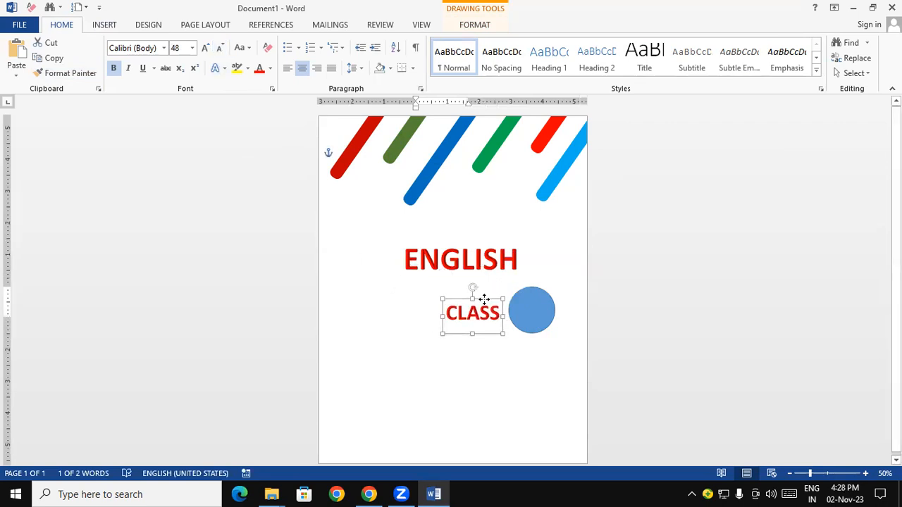
left_click(487, 368)
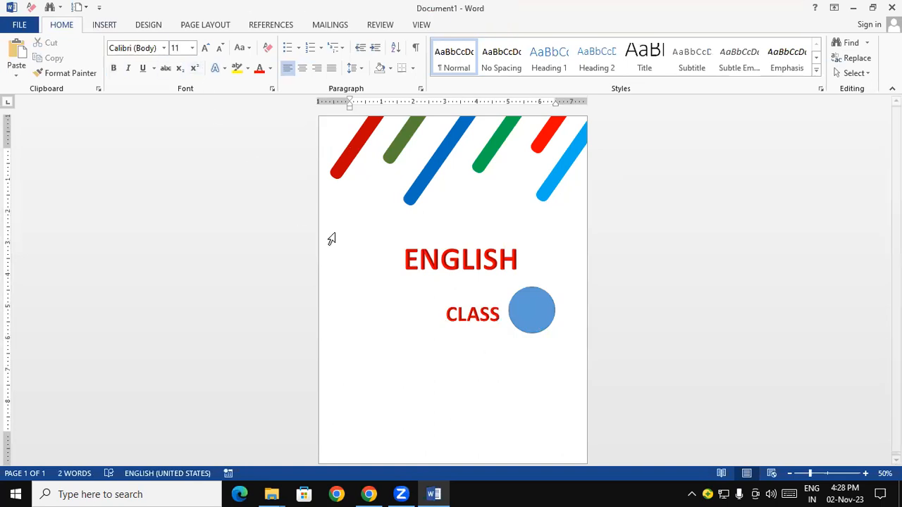
Duplicate the CLASS text box and place the copy below the original
left_click(470, 313)
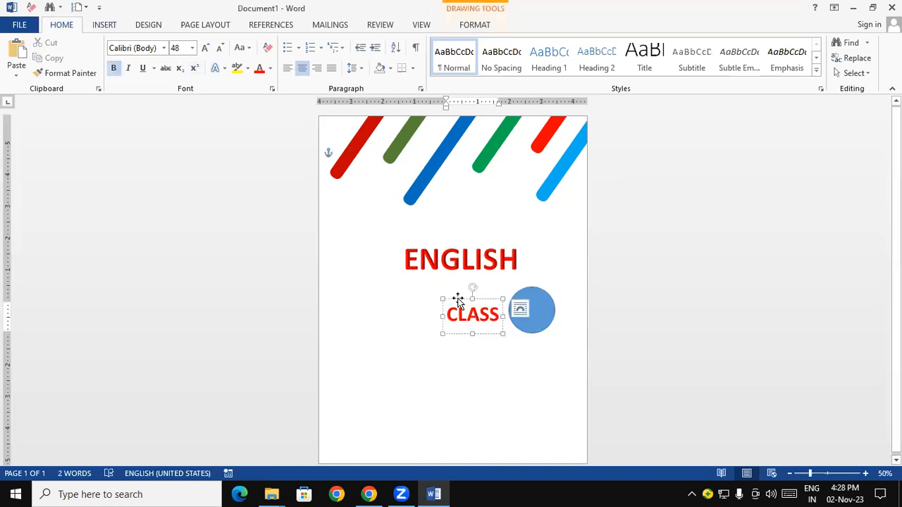
left_click(458, 300)
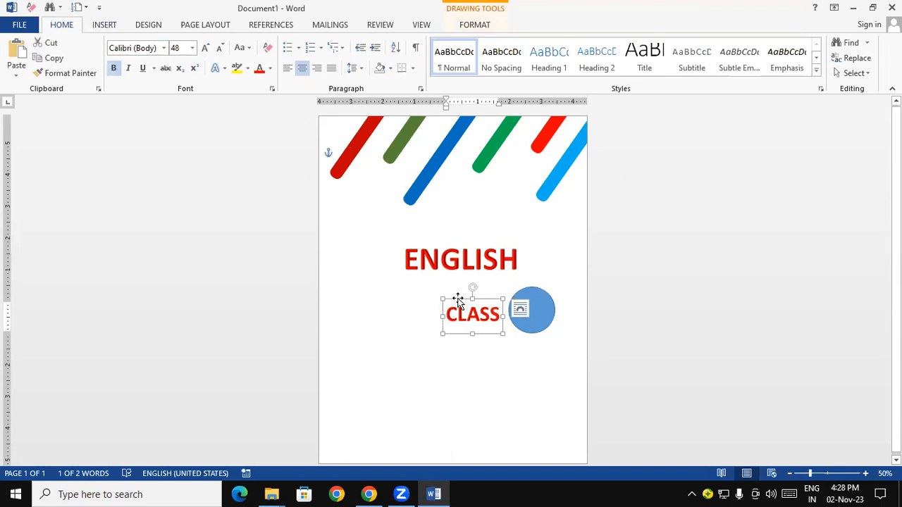
key("ctrl+v")
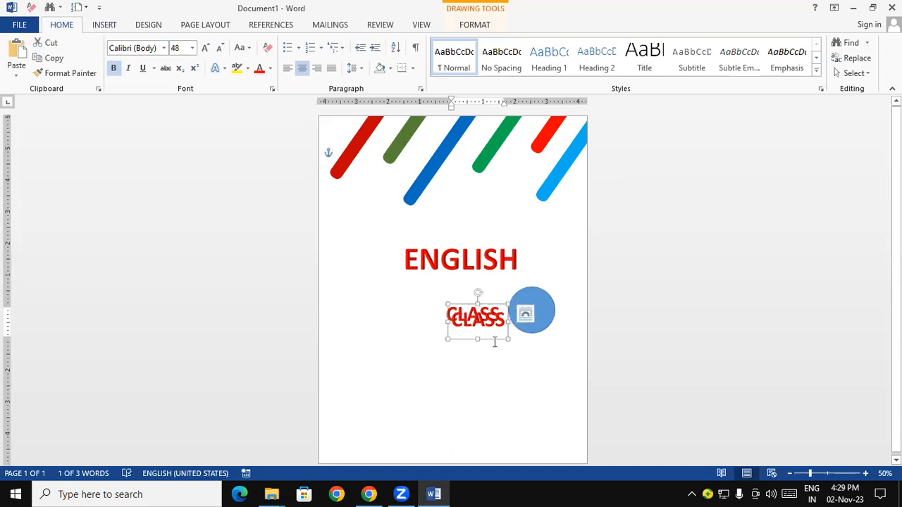
left_click_drag(494, 337, 503, 386)
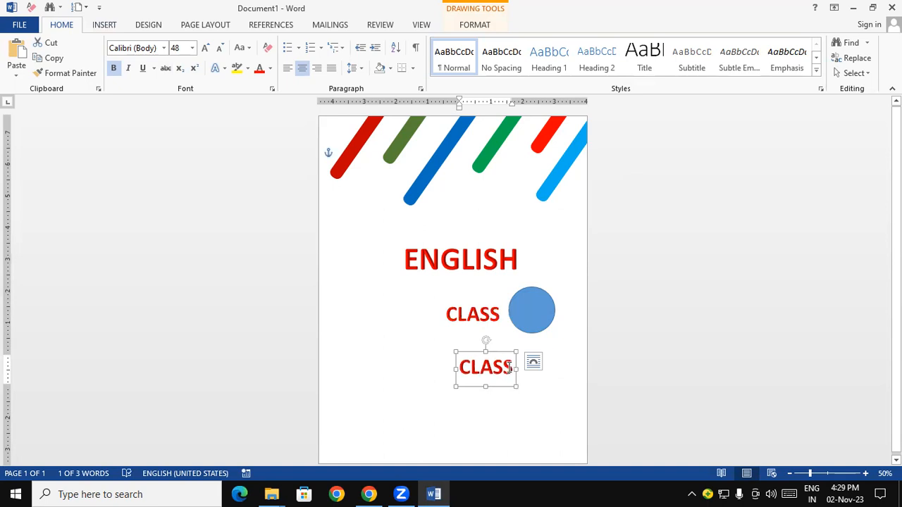
Replace the copied box's text with 5 and move it onto the blue circle
left_click_drag(513, 368, 459, 367)
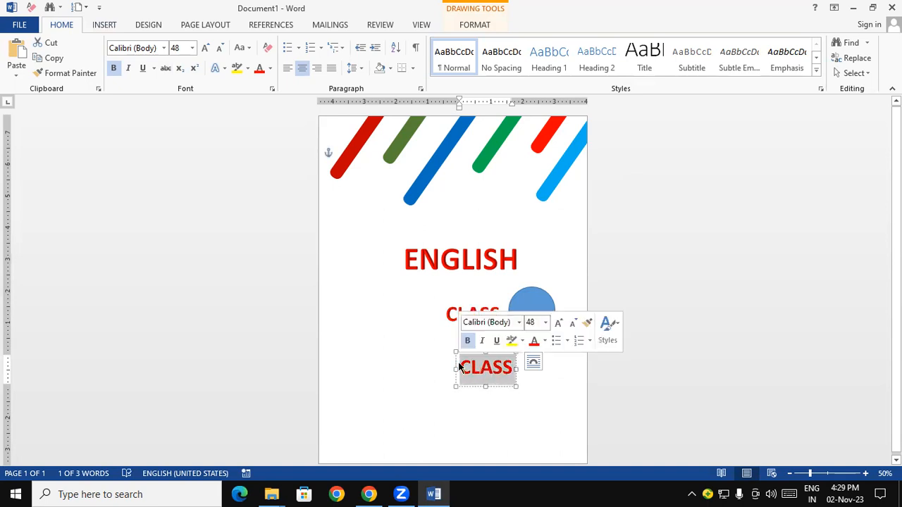
type("5")
left_click_drag(492, 338, 533, 296)
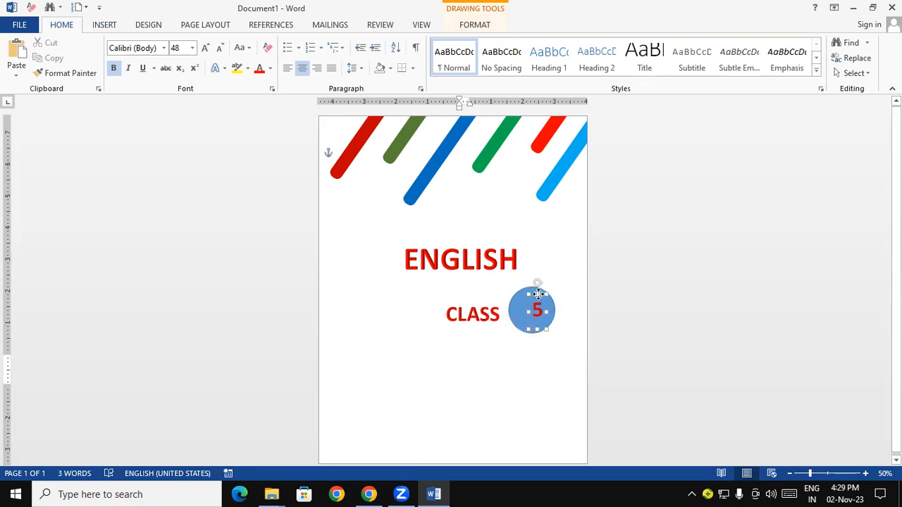
Nudge the CLASS text box slightly upward to line it up with the number in the circle
left_click(478, 314)
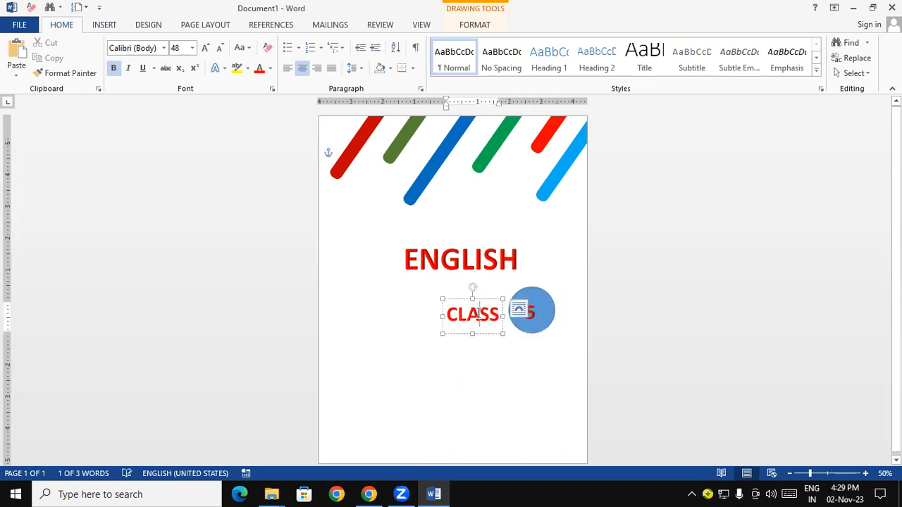
left_click_drag(487, 300, 486, 297)
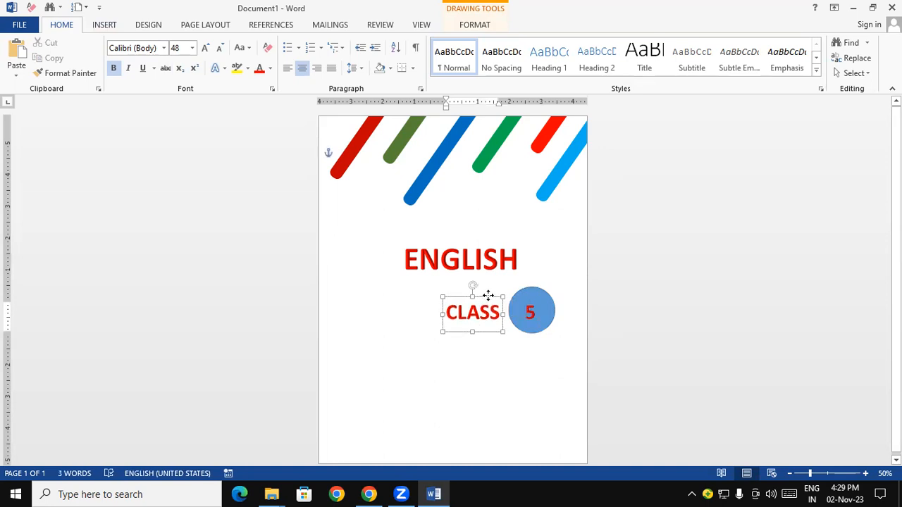
left_click(512, 382)
Enlarge the number 5 to 72 pt and recentre its box within the circle
left_click(531, 308)
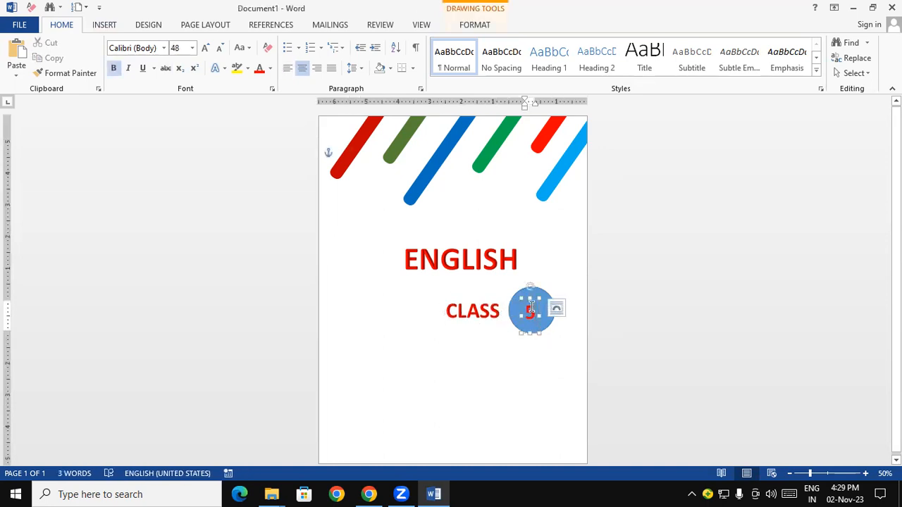
double_click(531, 308)
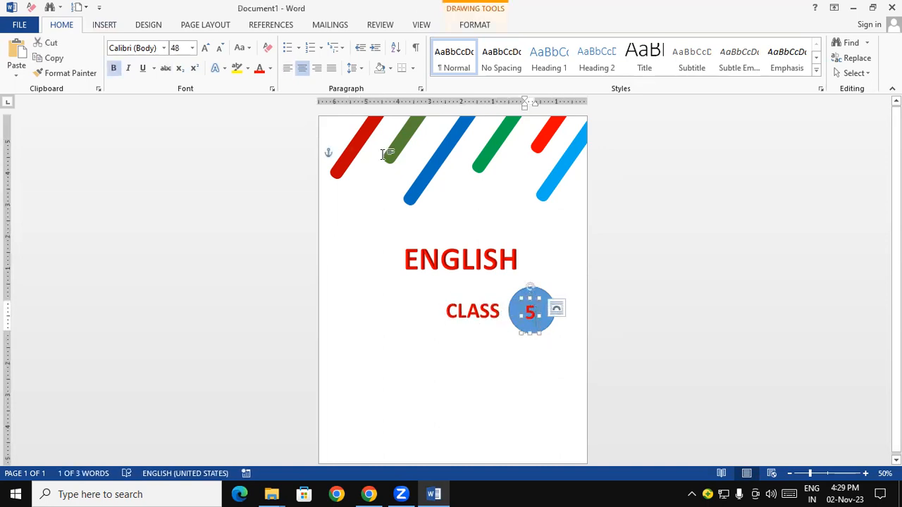
left_click(206, 47)
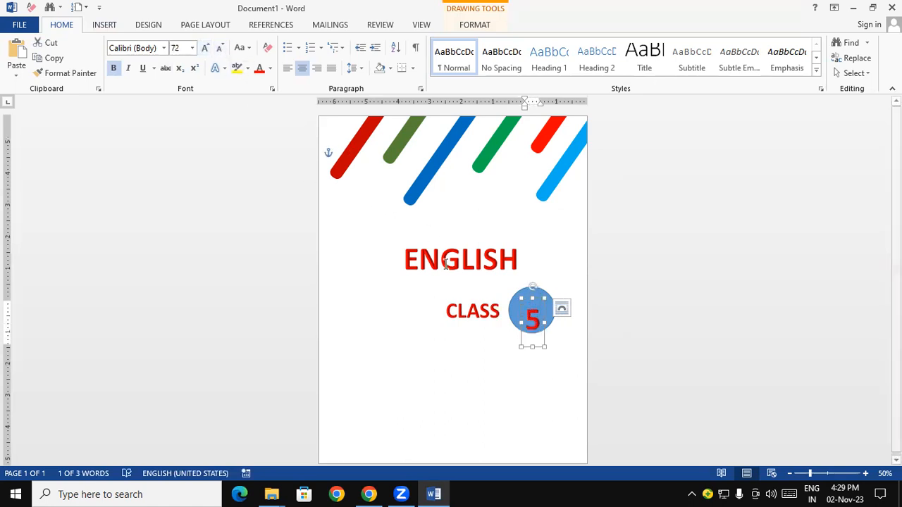
left_click_drag(527, 297, 527, 289)
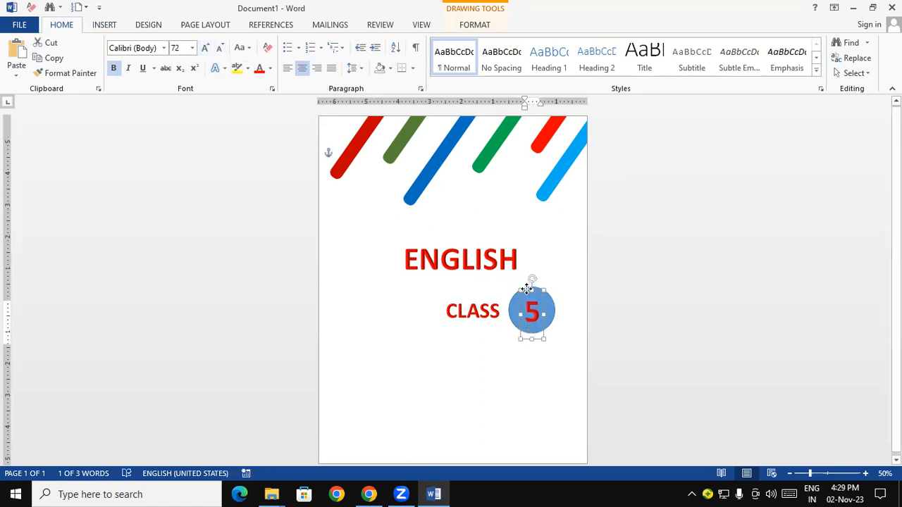
Fill the circle behind the number 5 with standard yellow
left_click(514, 307)
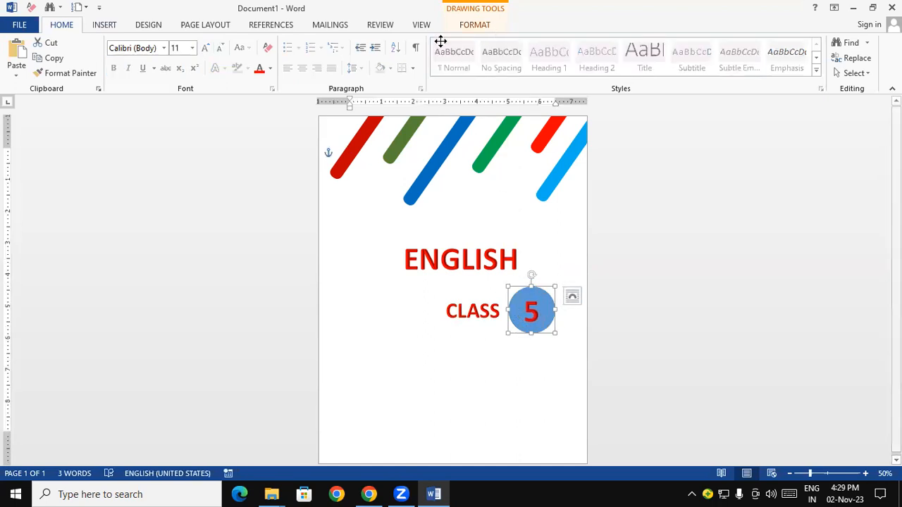
left_click(483, 27)
left_click(340, 43)
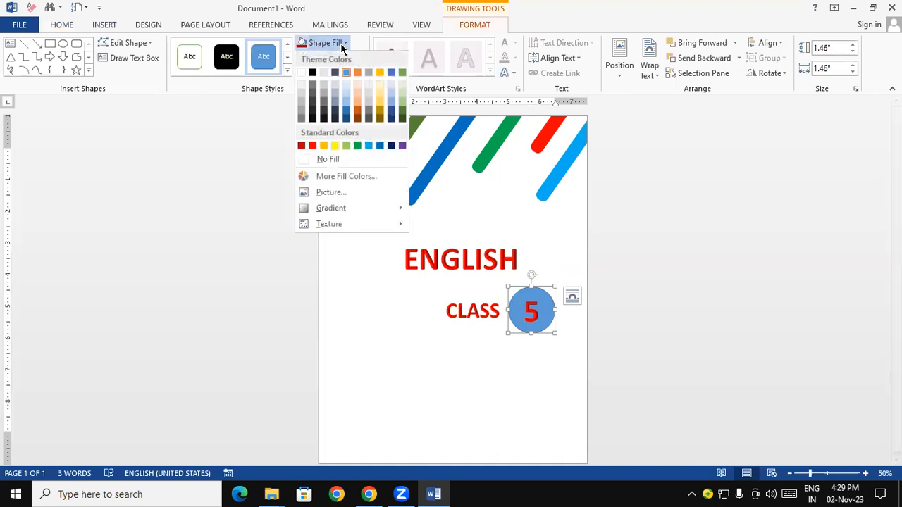
left_click(333, 147)
left_click(442, 389)
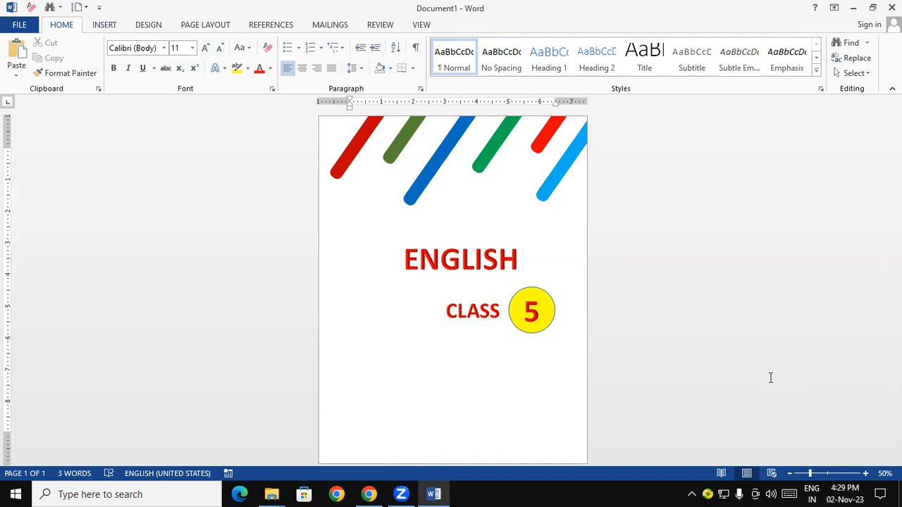
Insert a WordArt box in the pale grey embossed style and place it on the lower part of the page below CLASS
left_click(112, 24)
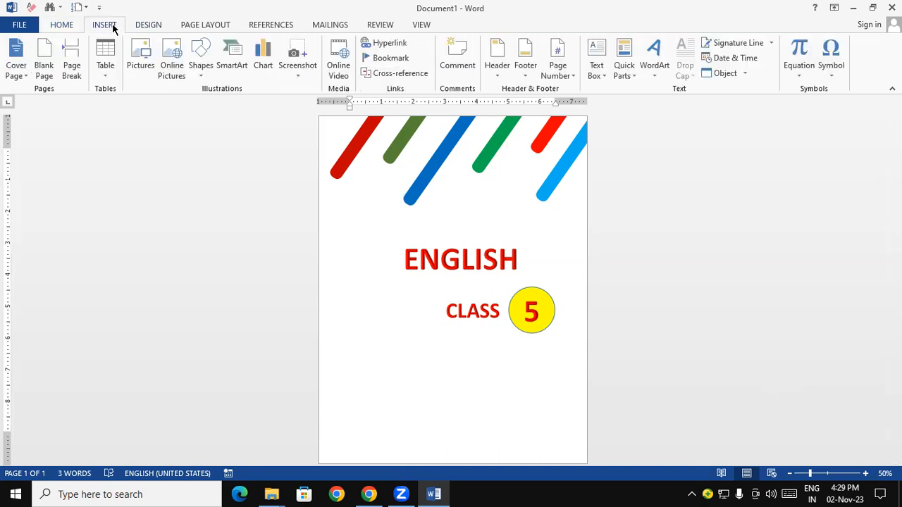
left_click(655, 71)
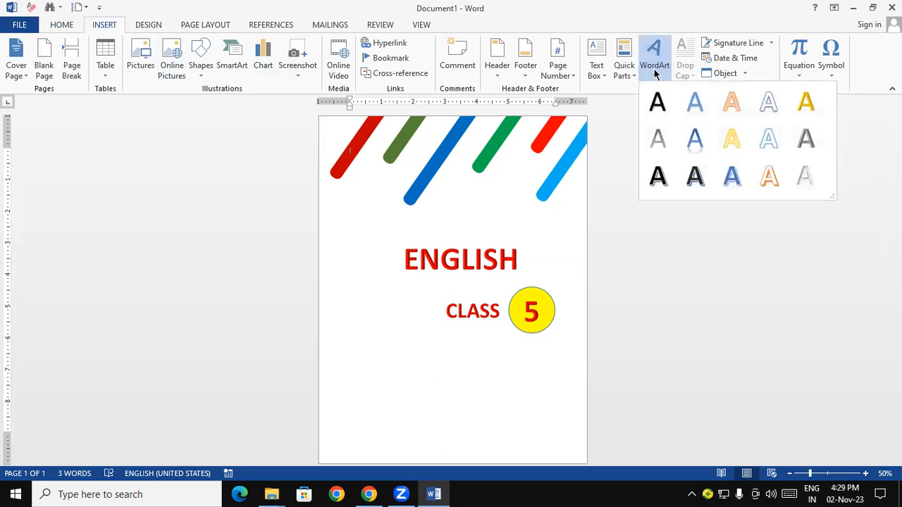
left_click(805, 176)
left_click_drag(408, 175, 433, 393)
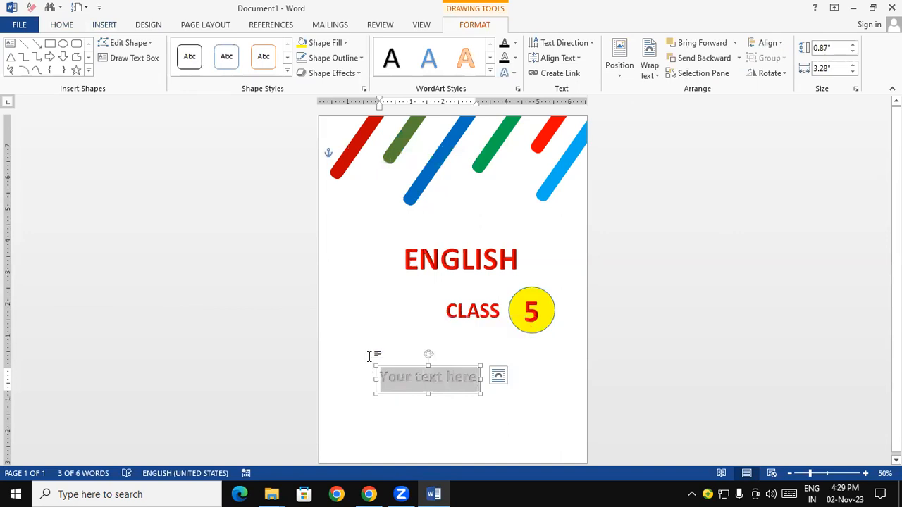
Replace the new WordArt placeholder with the person's name in capitals and move the box to the page's lower-left corner
type("GAYATRI")
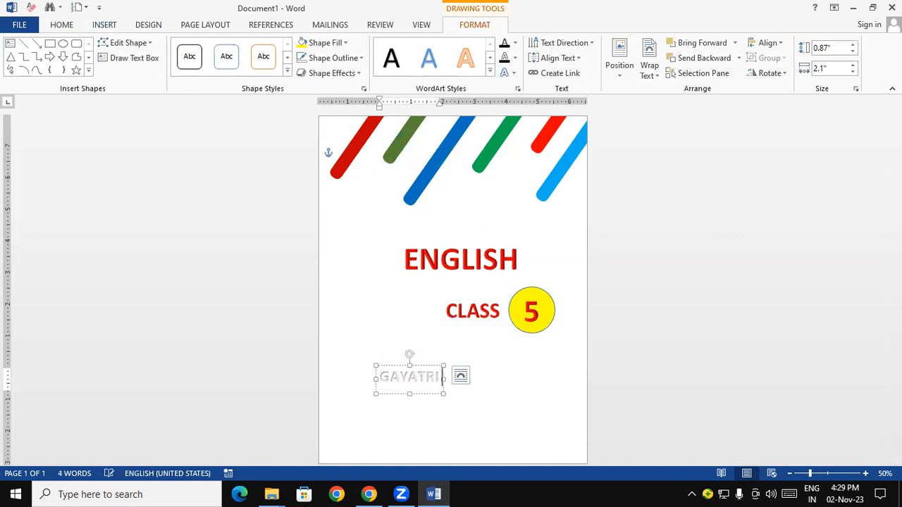
left_click_drag(442, 379, 539, 441)
left_click_drag(542, 427, 374, 427)
left_click(477, 379)
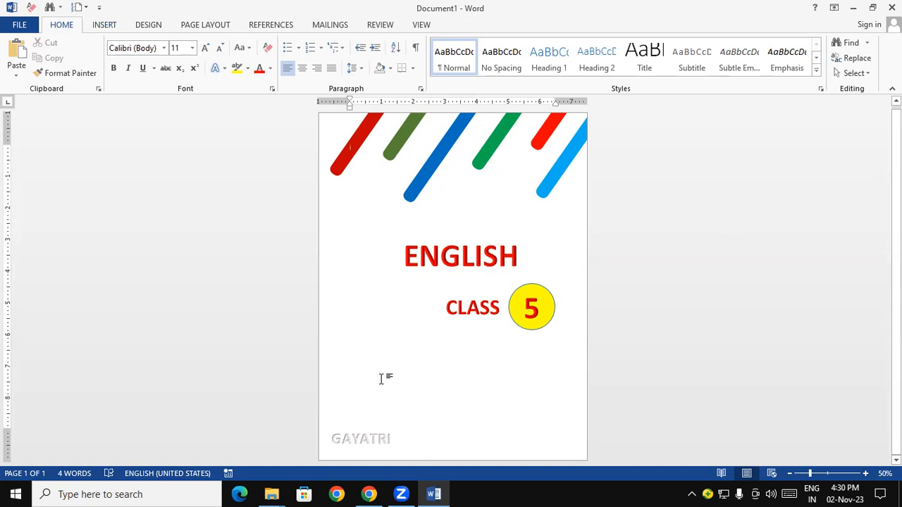
Insert the picture "Untitled a" from the Pictures folder onto the cover page
left_click(109, 26)
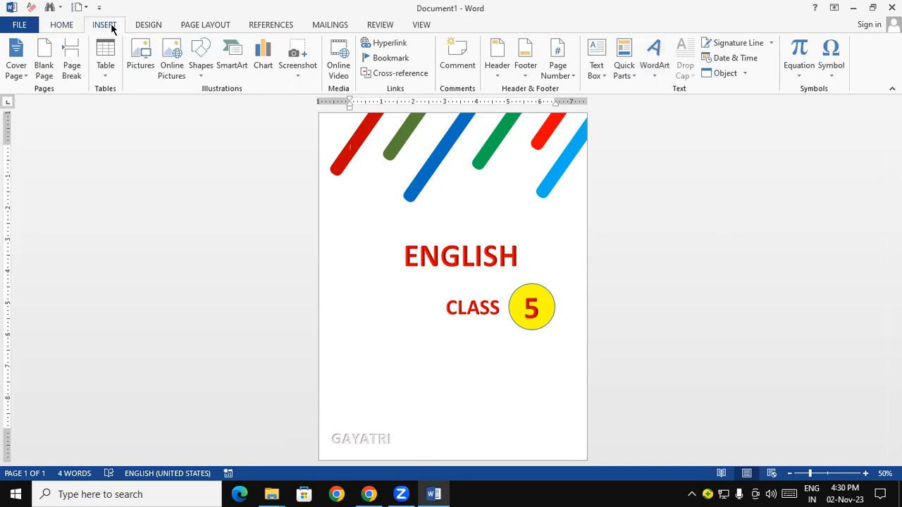
left_click(142, 47)
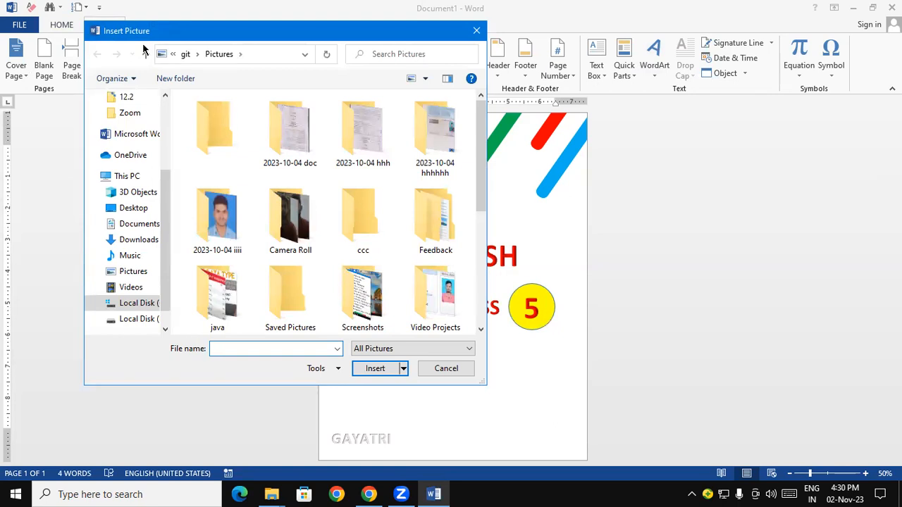
left_click_drag(482, 156, 482, 233)
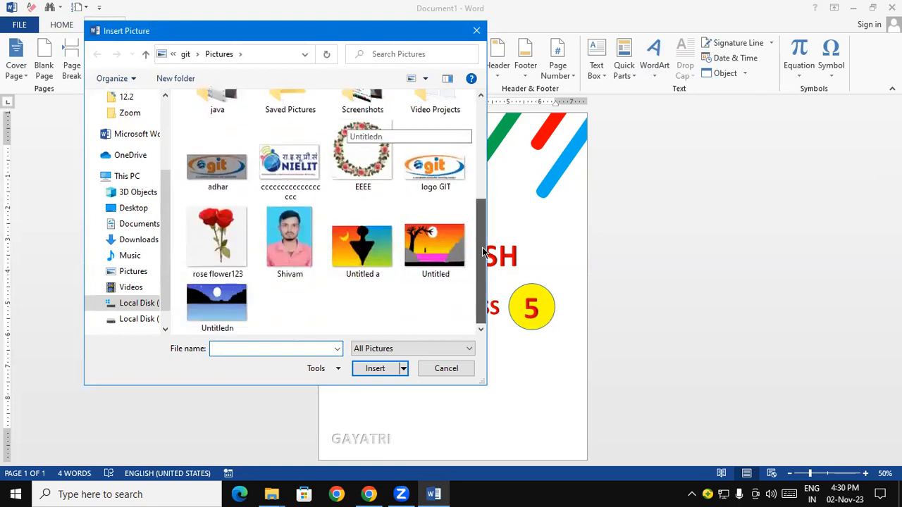
left_click(365, 258)
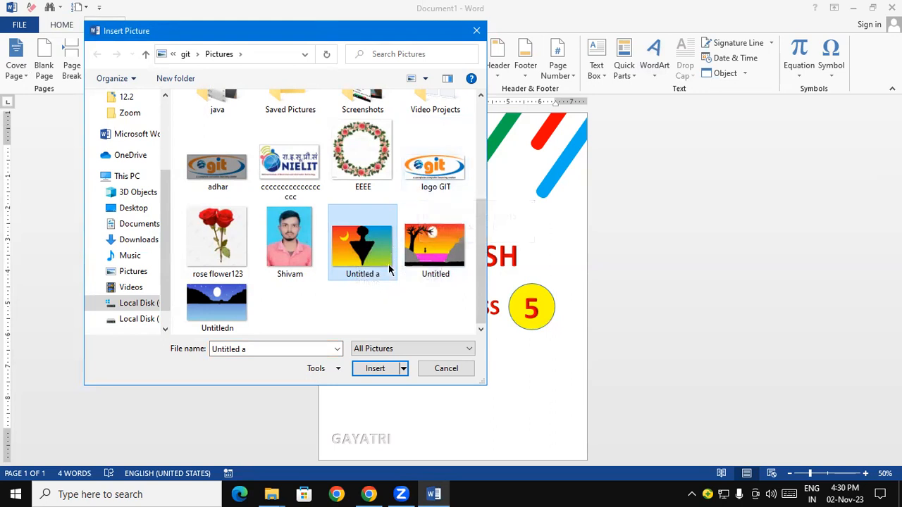
left_click(375, 366)
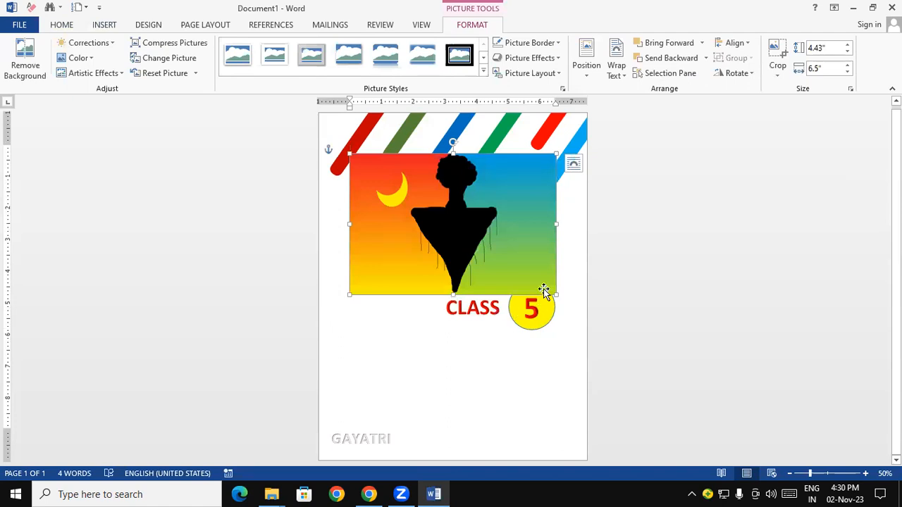
Shrink the crescent-moon picture to about 2.19" high by 3.21" wide and place it beside CLASS, near the page's left edge
left_click_drag(556, 296, 454, 225)
left_click_drag(406, 183, 383, 319)
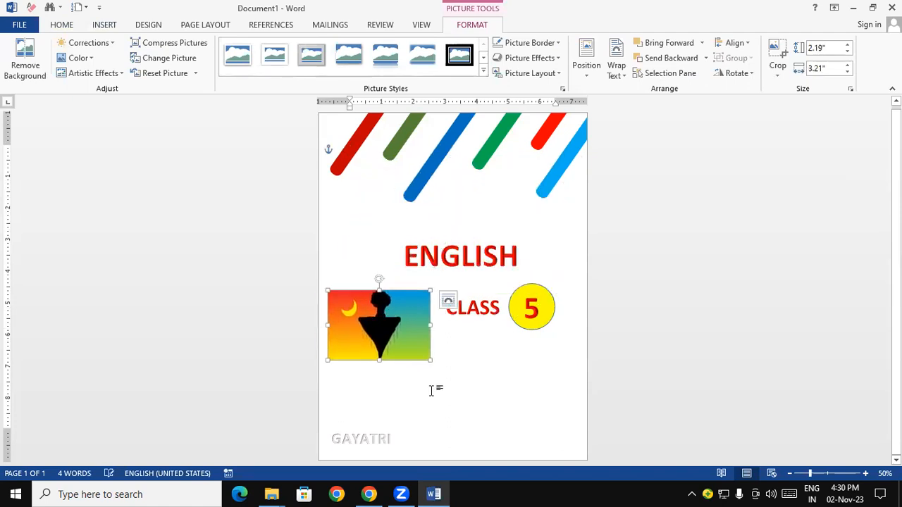
left_click(461, 407)
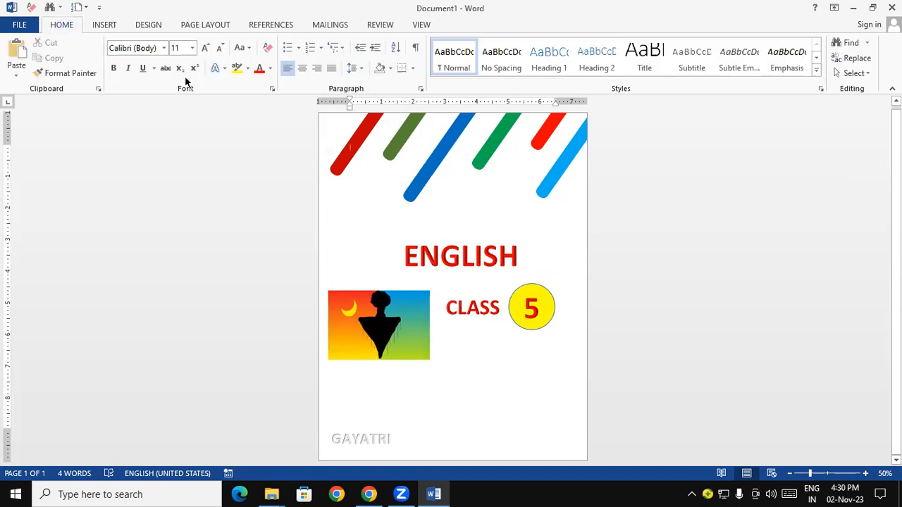
Insert the picture "Untitled", the sunset scene with the bare tree, from the Pictures folder
left_click(111, 26)
left_click(139, 52)
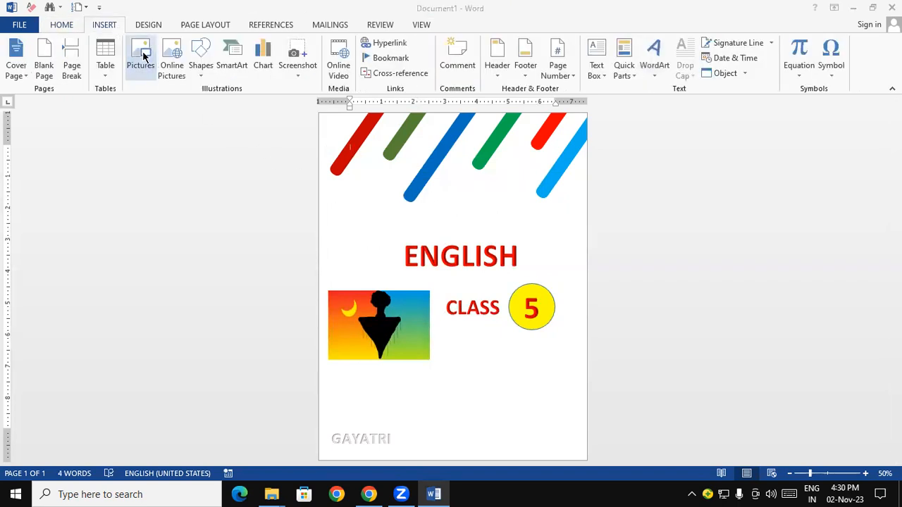
scroll(473, 217, "down", 1)
scroll(483, 255, "down", 3)
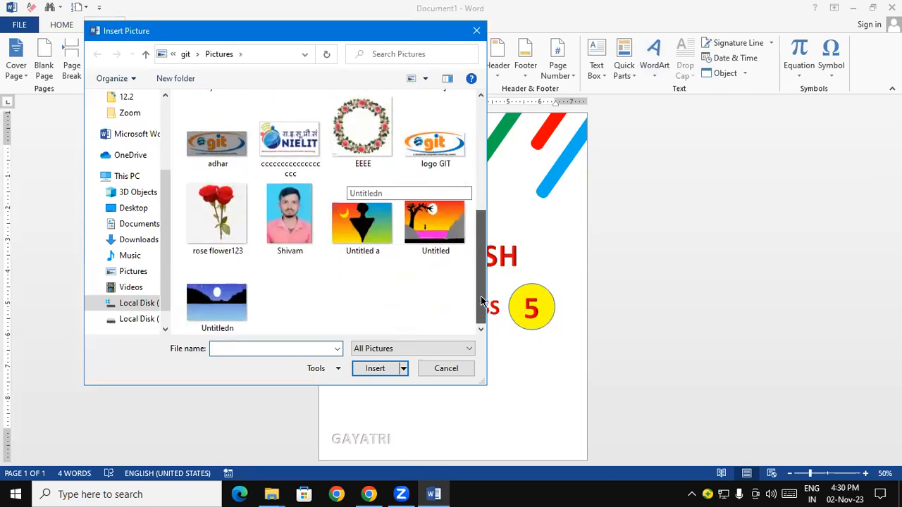
left_click(435, 222)
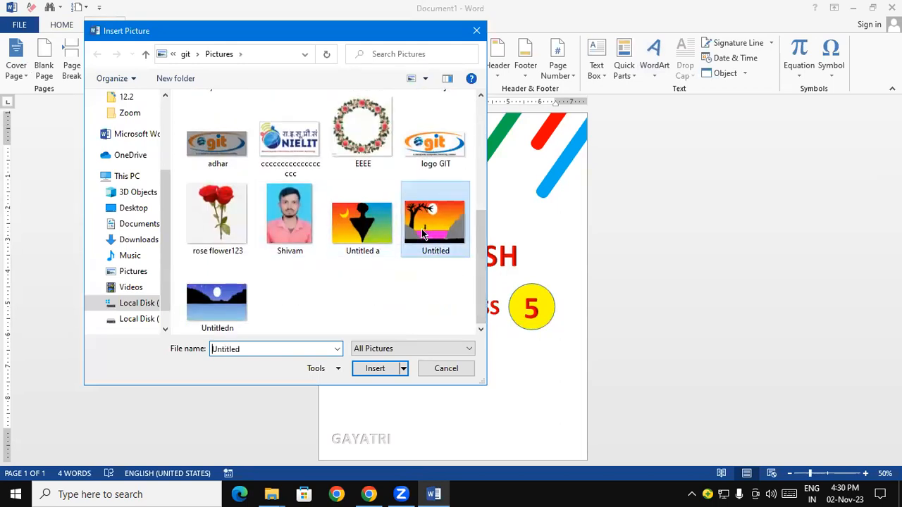
left_click(374, 367)
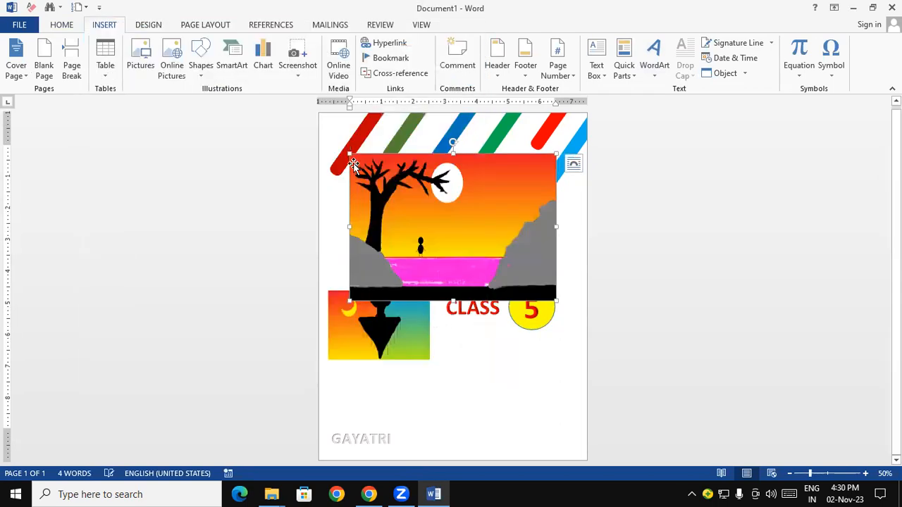
Shrink the sunset tree picture to roughly half the page width and place it below CLASS, overlapping the first picture's lower-right corner
left_click_drag(350, 155, 423, 205)
left_click_drag(487, 258, 450, 367)
left_click(690, 366)
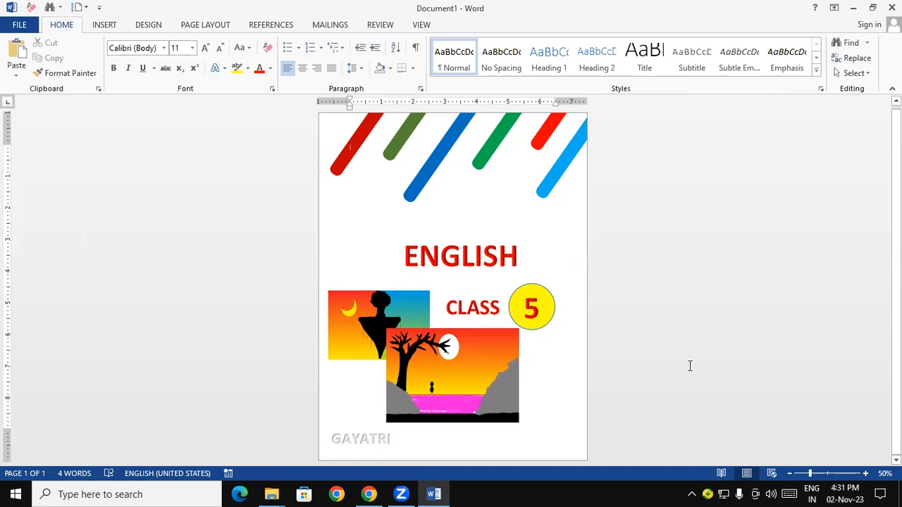
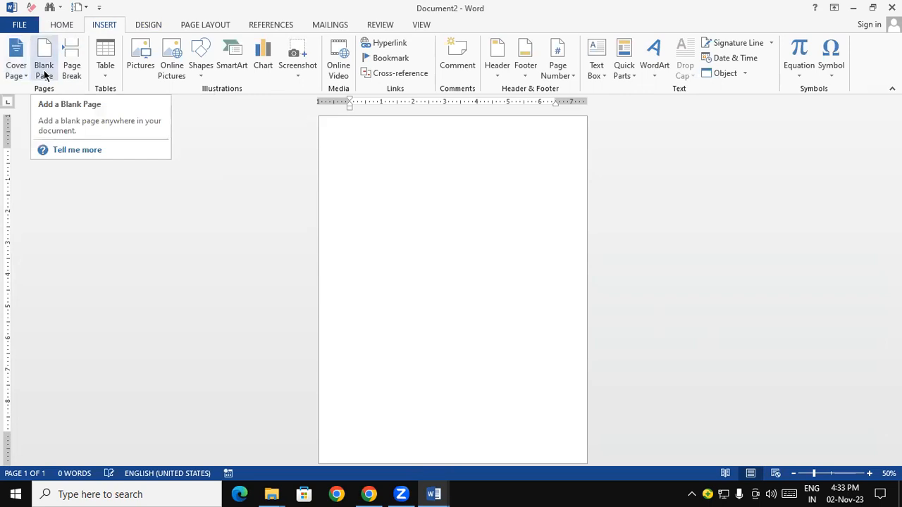
Fill the blank document with 20 paragraphs of sample text by entering =RAND(20)
left_click(870, 473)
left_click(870, 473)
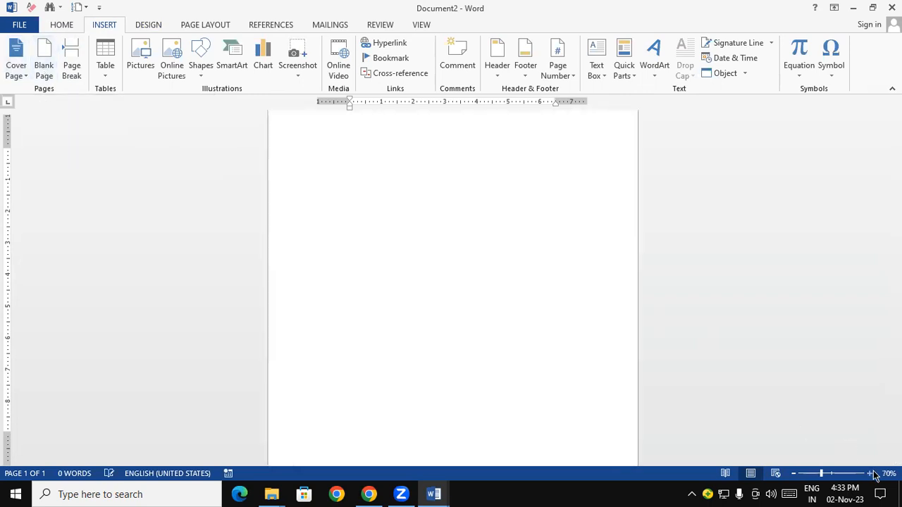
left_click(872, 474)
left_click(872, 474)
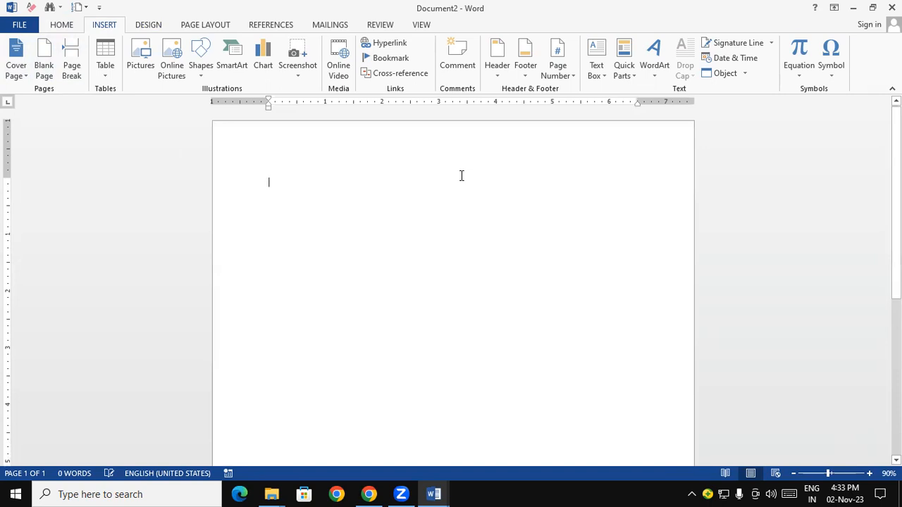
type("=RAND(")
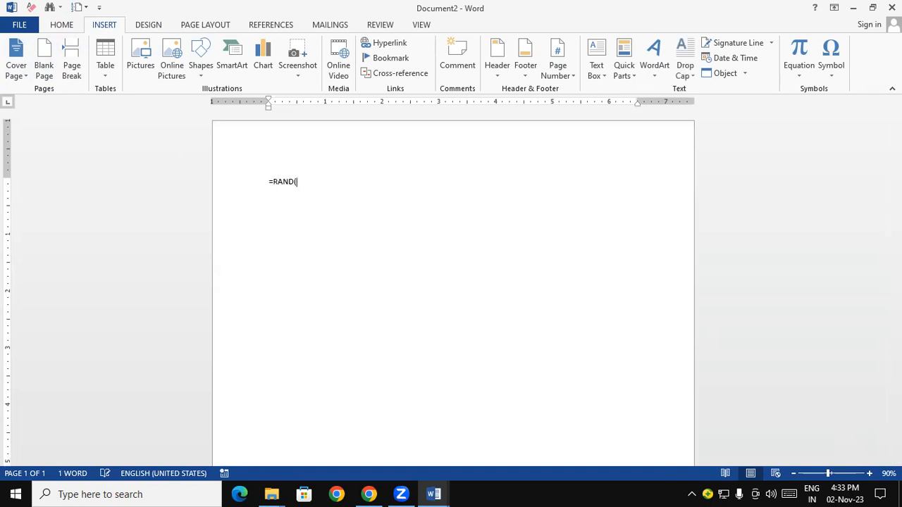
type("20)")
key("Return")
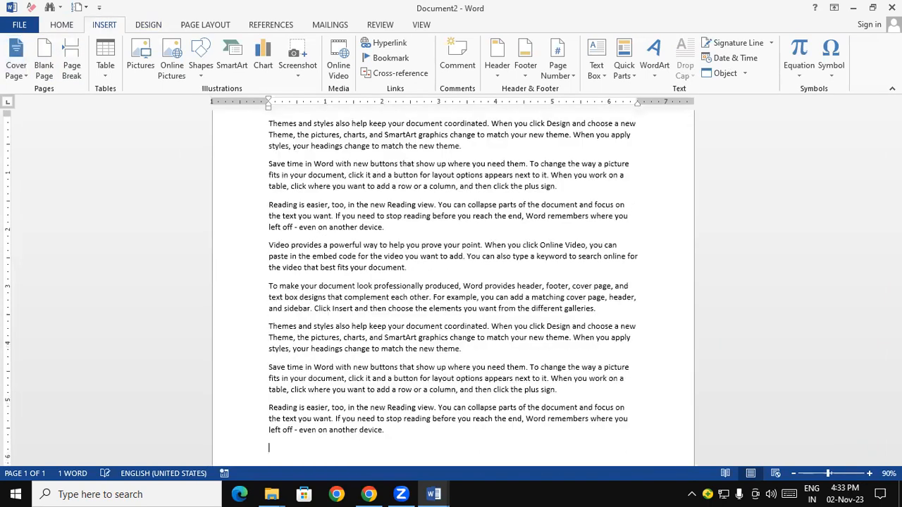
scroll(292, 187, "up", 10)
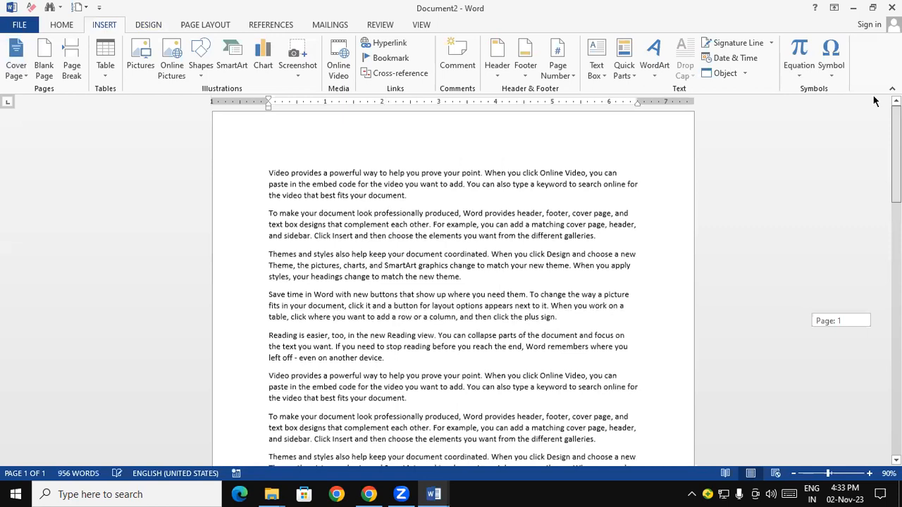
Insert a blank page before the "Themes and styles" paragraph that starts page 2
left_click_drag(267, 188, 460, 427)
left_click_drag(896, 156, 896, 256)
left_click(610, 295)
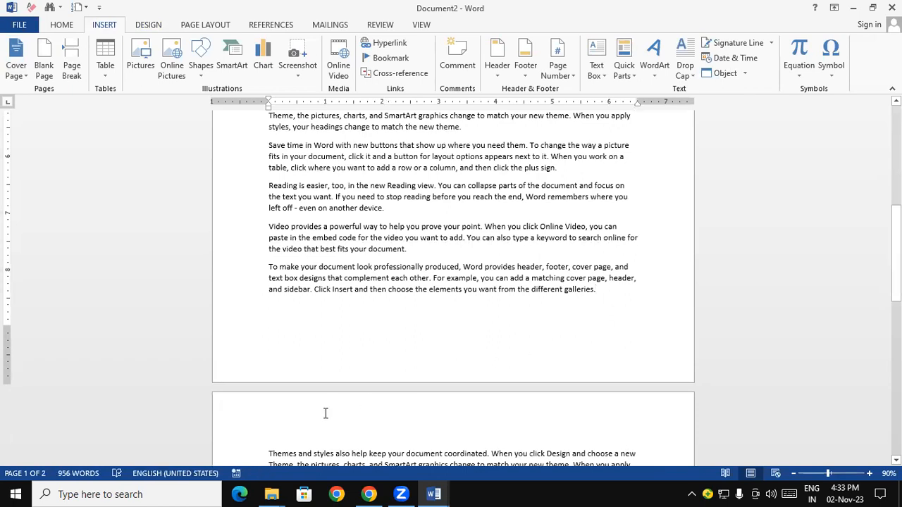
left_click_drag(895, 258, 895, 299)
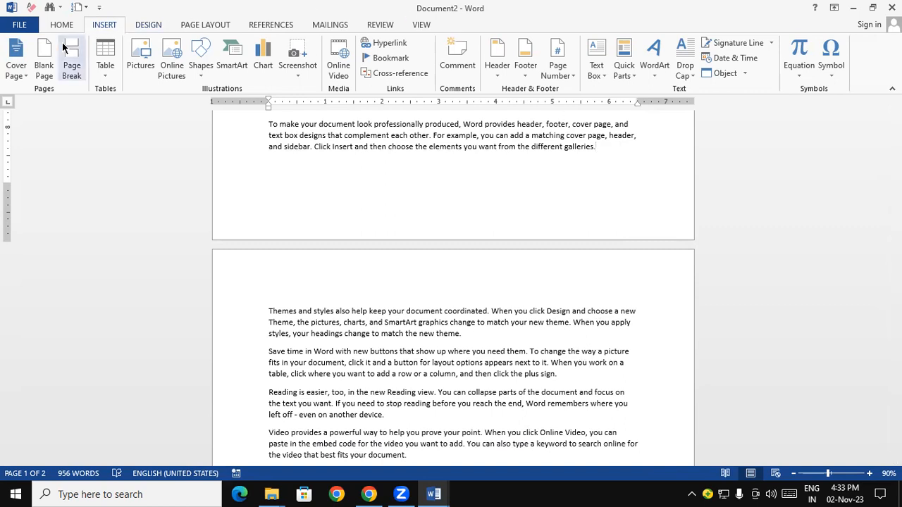
left_click(44, 60)
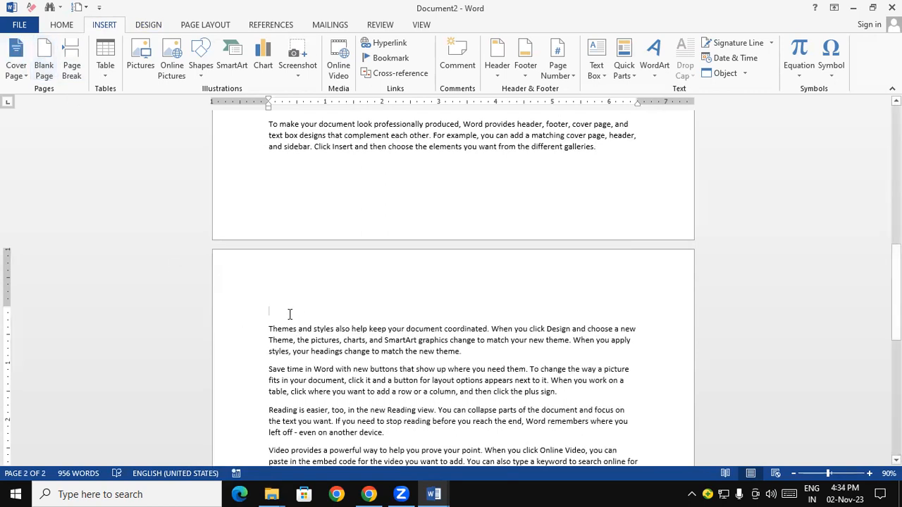
left_click(52, 57)
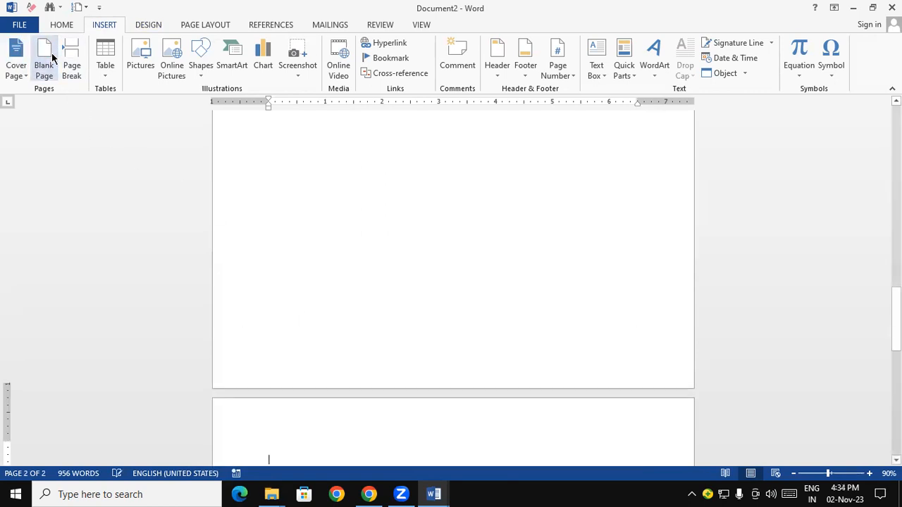
left_click_drag(896, 313, 896, 223)
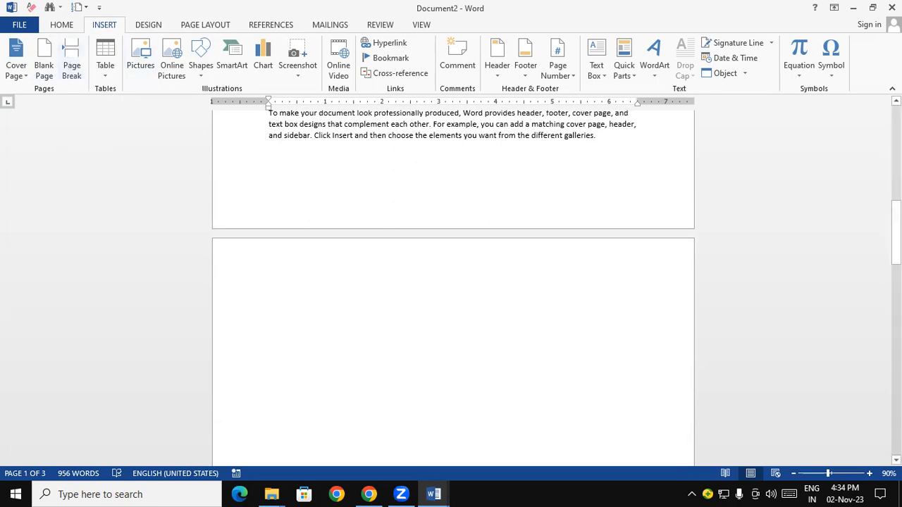
Insert a page break after the last paragraph of the document
left_click_drag(896, 223, 897, 412)
left_click(426, 215)
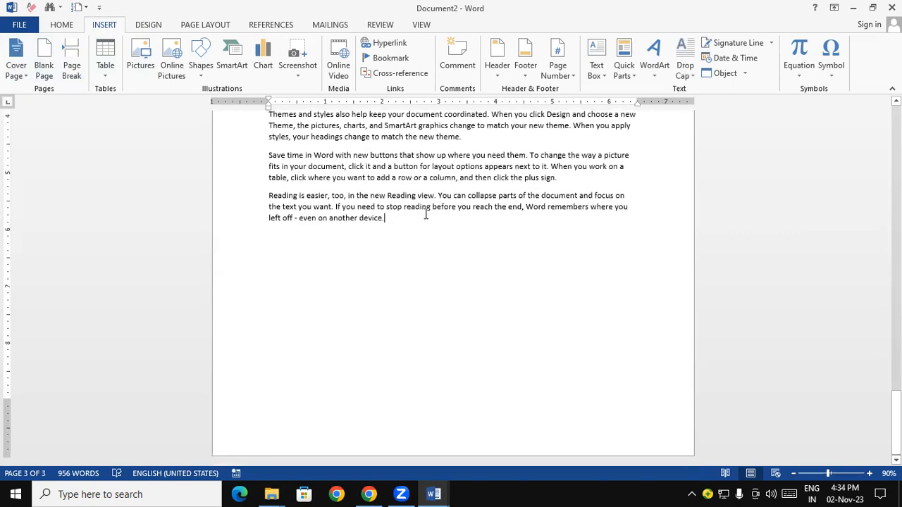
left_click(65, 56)
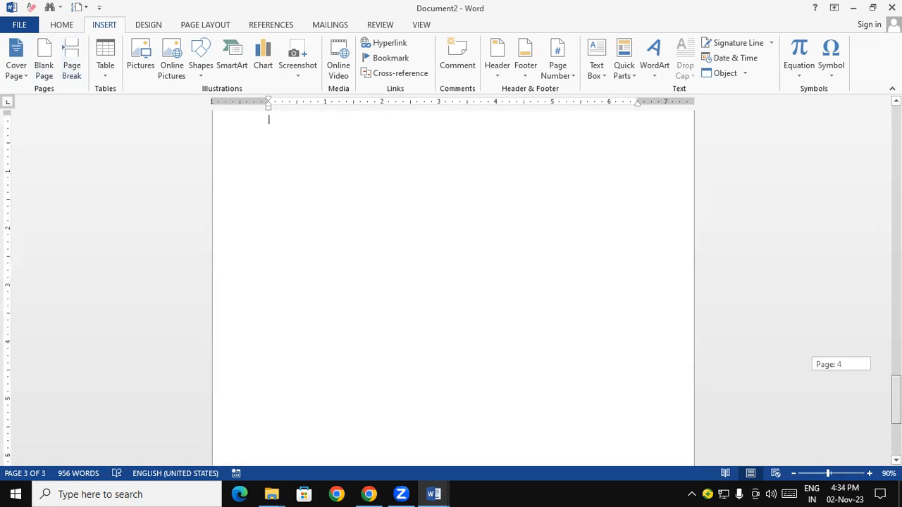
Select the entire document and delete all of its text and pages
left_click_drag(897, 399, 896, 125)
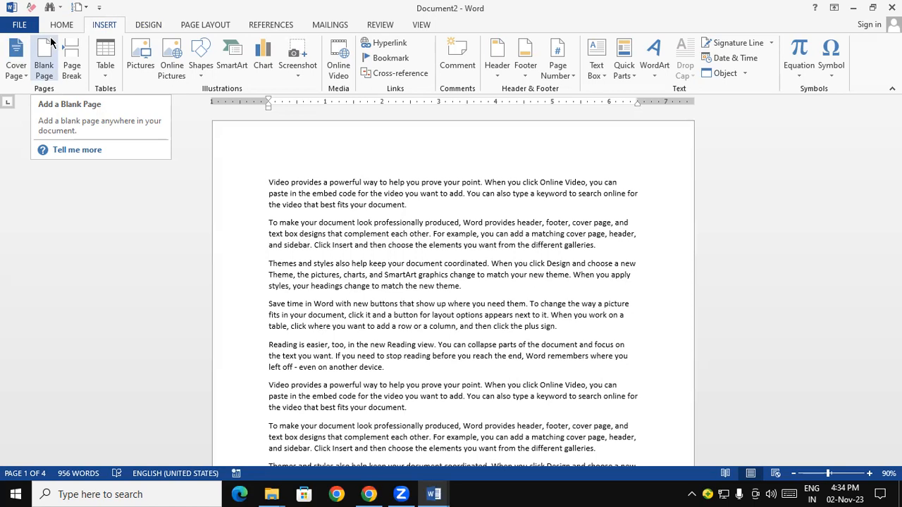
key("ctrl+a")
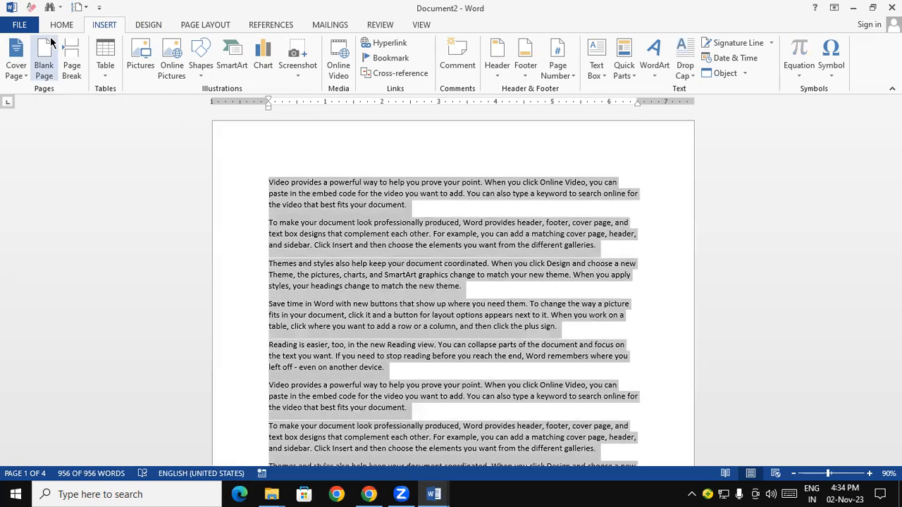
key("Delete")
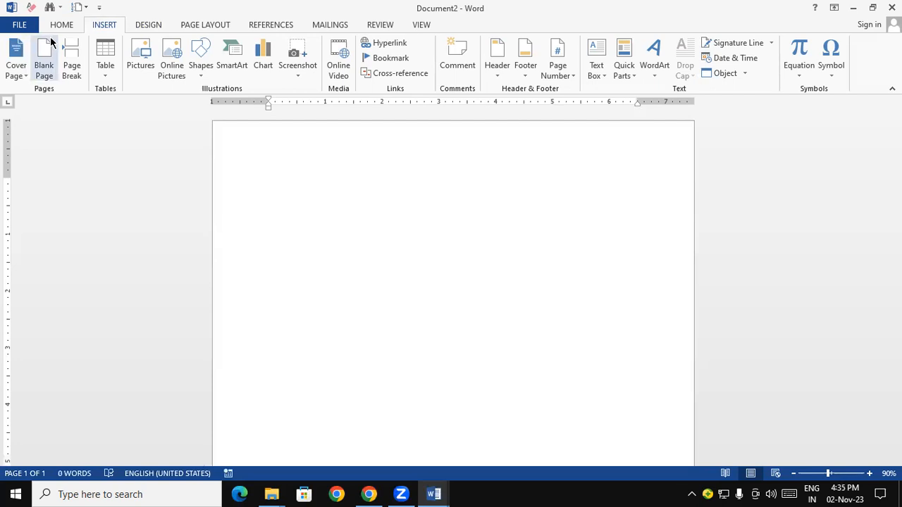
Insert a table with nine columns and five rows on the blank page
left_click(103, 70)
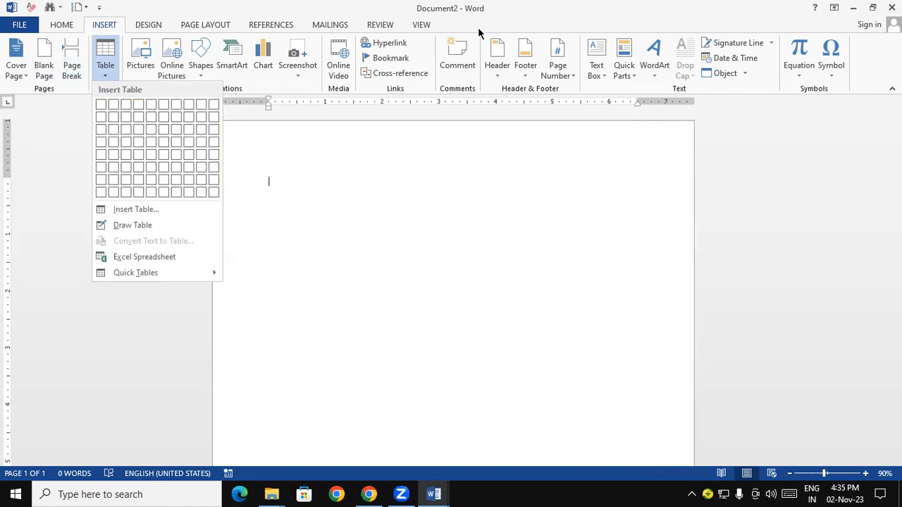
left_click(195, 153)
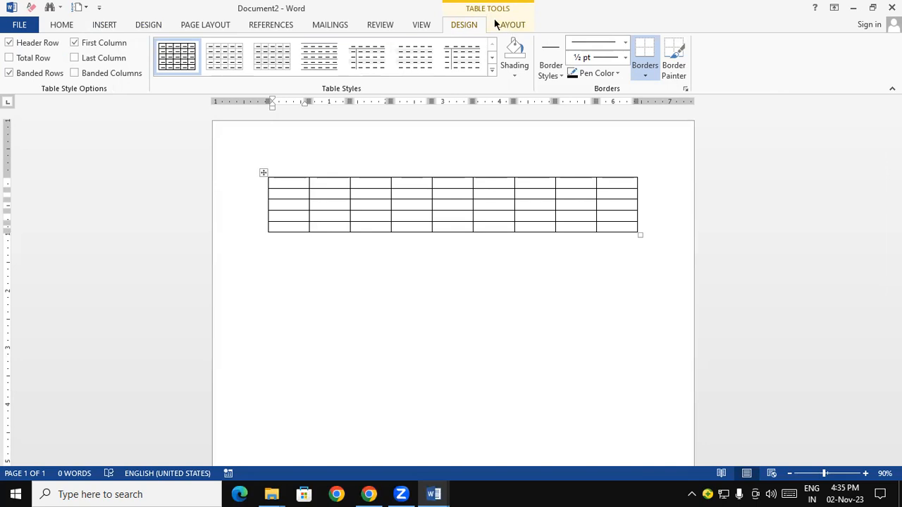
left_click(104, 23)
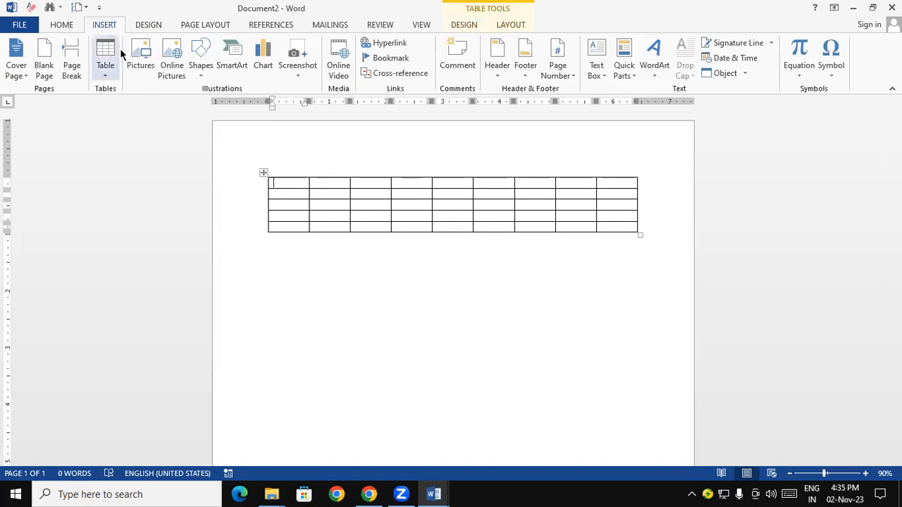
left_click(106, 67)
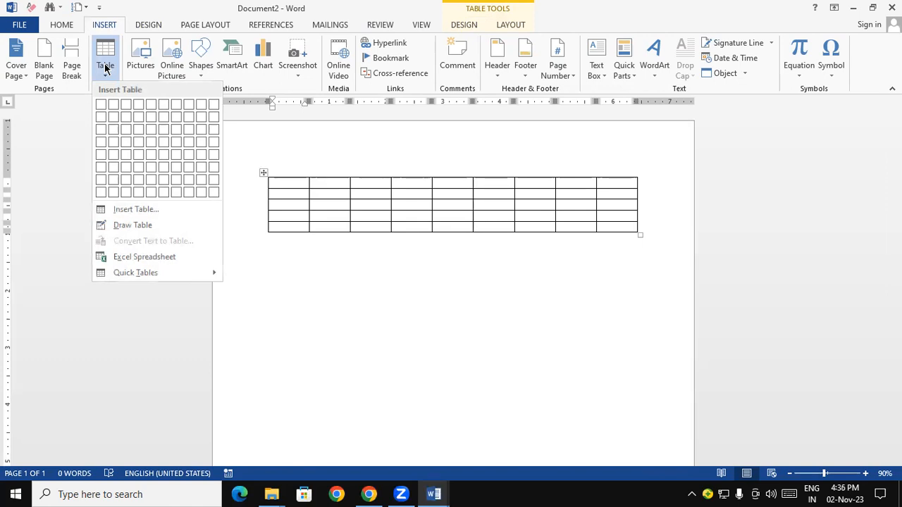
left_click(105, 67)
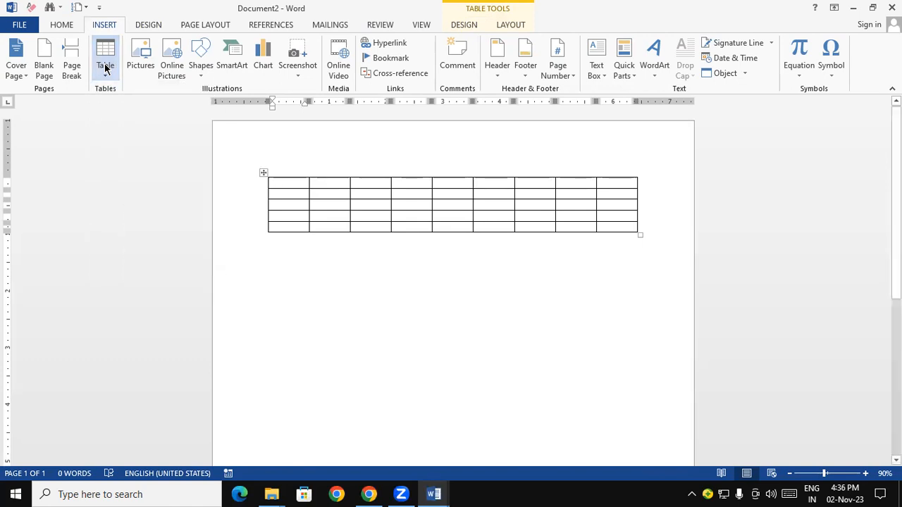
Replace the existing table with a new one of one column and eight rows
key("ctrl+a")
key("Delete")
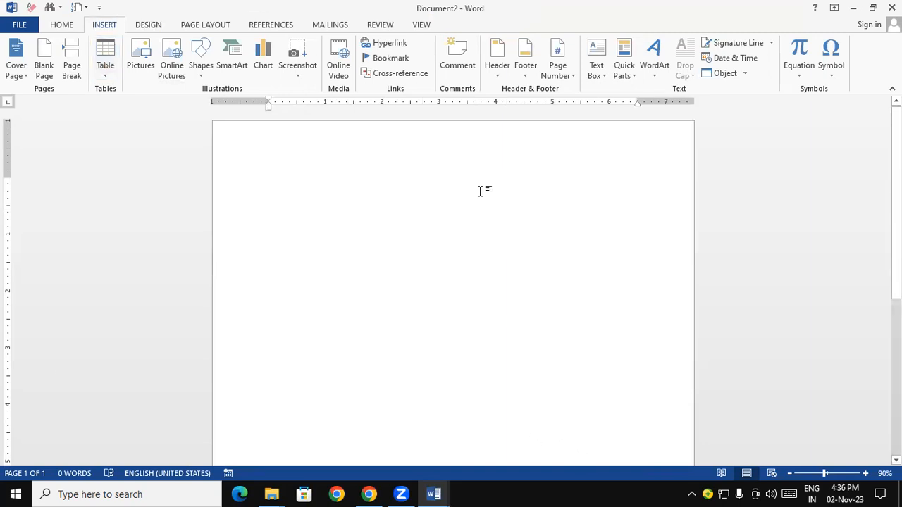
left_click(107, 77)
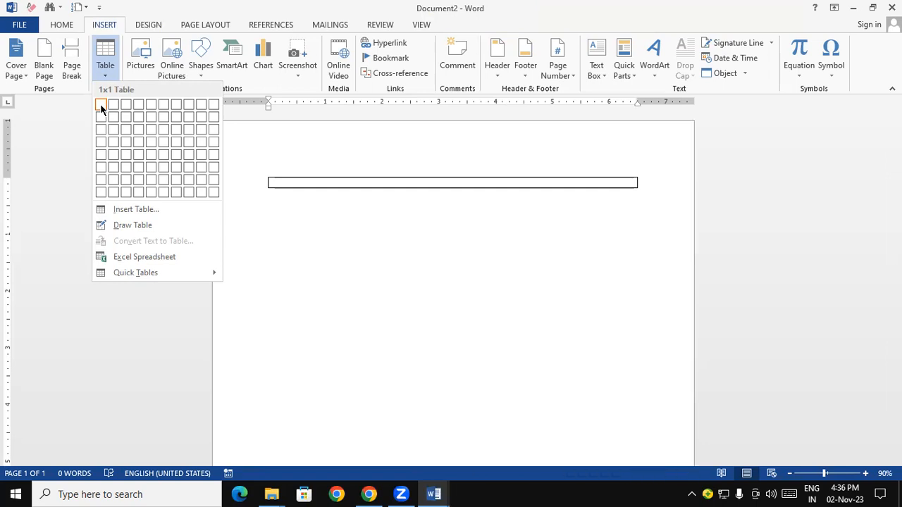
left_click(100, 191)
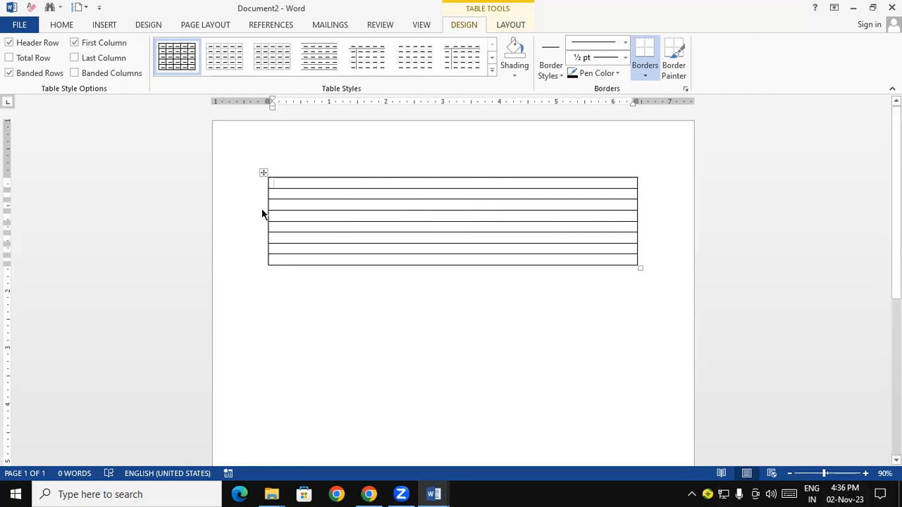
Move the table slightly down to the page's left edge and stretch it across the full page width
mouse_move(263, 199)
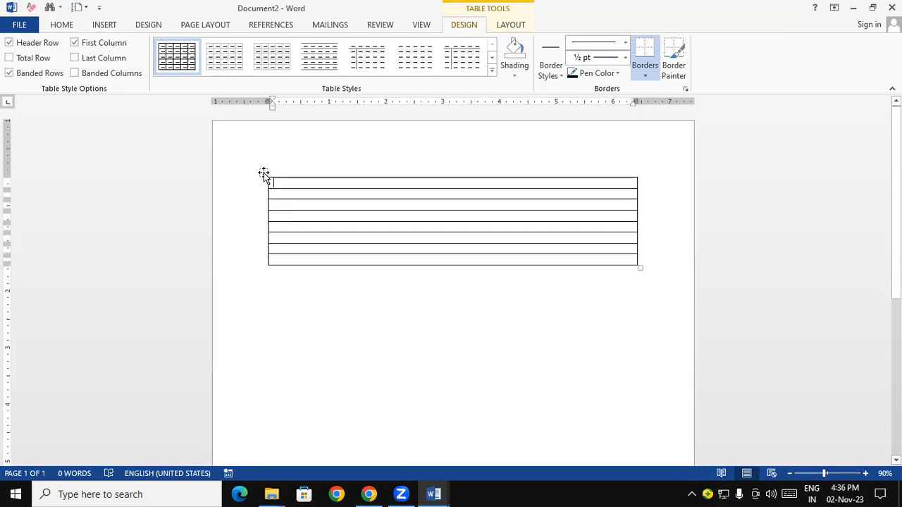
left_click_drag(263, 173, 187, 175)
left_click(374, 364)
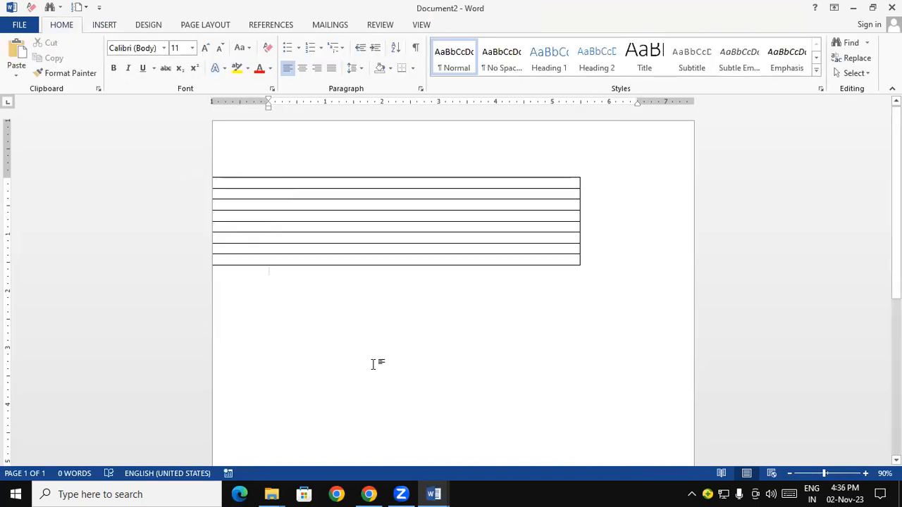
mouse_move(206, 175)
left_mouse_down()
mouse_move(204, 185)
mouse_move(229, 203)
mouse_move(202, 192)
left_mouse_up()
left_click(337, 322)
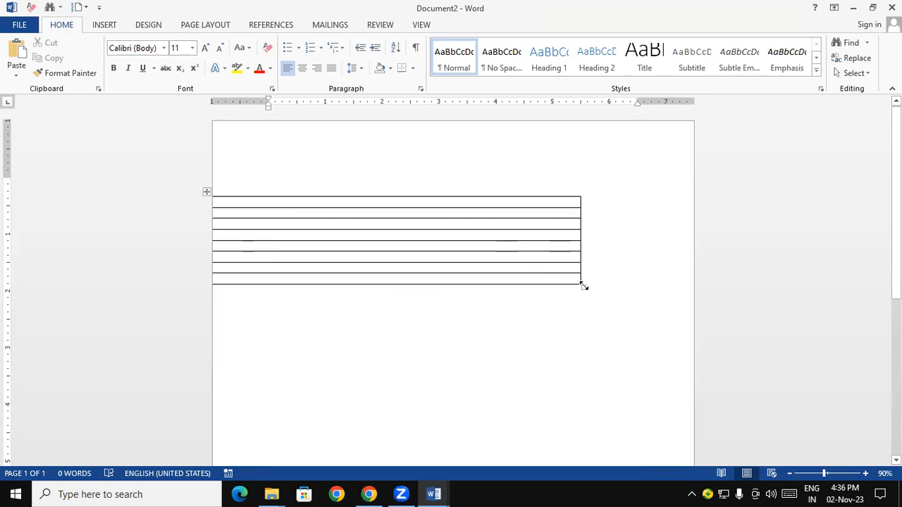
left_click_drag(584, 286, 698, 300)
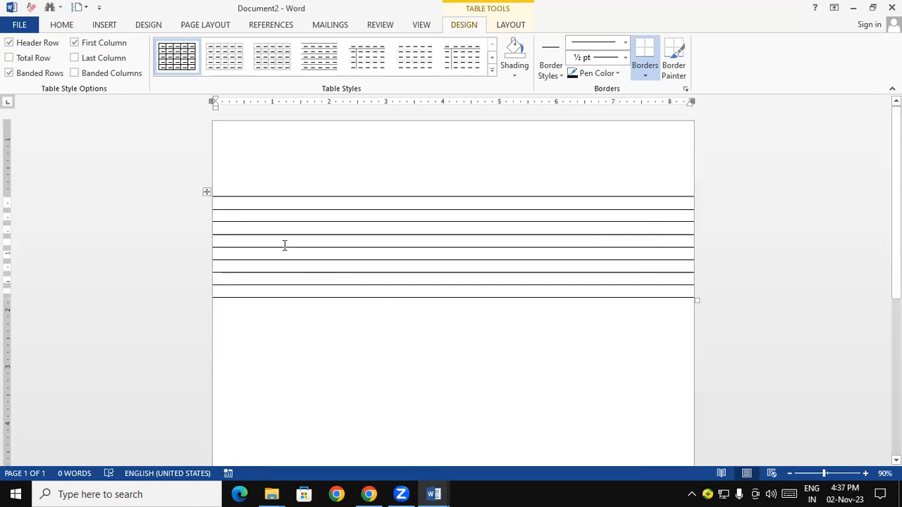
Add rows to the end of the table until its ruled lines fill most of the page
key("Tab")
key("Tab")
key("Tab")
key("Tab")
key("Tab")
key("Tab")
key("Tab")
key("Tab")
key("Tab")
key("Tab")
key("Tab")
key("Tab")
key("Tab")
key("Tab")
key("Tab")
key("Tab")
key("Tab")
key("Tab")
key("Tab")
key("Tab")
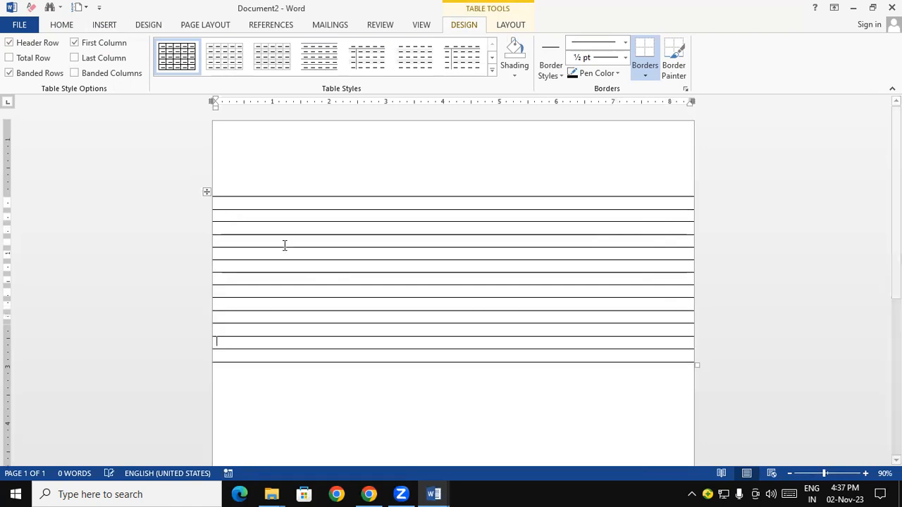
key("Tab")
key("Tab")
key("Tab")
key("Tab")
key("Tab")
key("Tab")
key("Tab")
key("Tab")
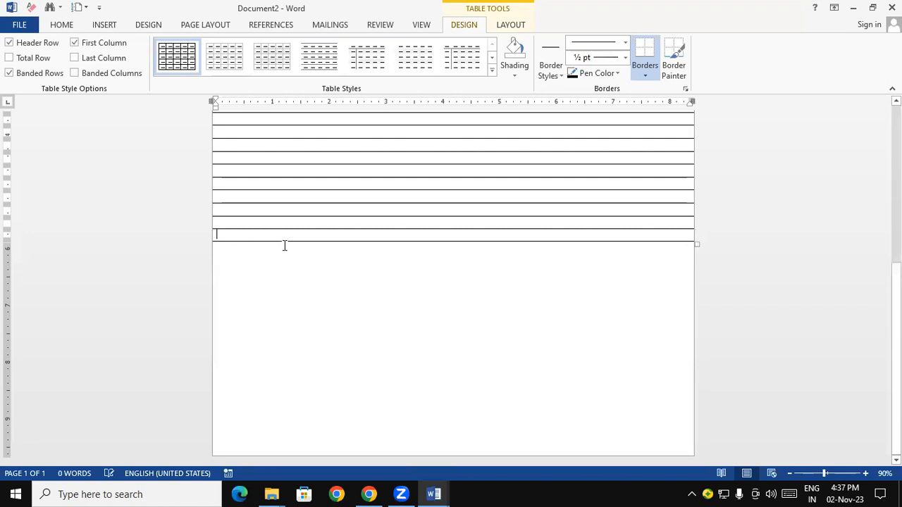
key("Tab")
key("Tab")
key("Tab")
key("Tab")
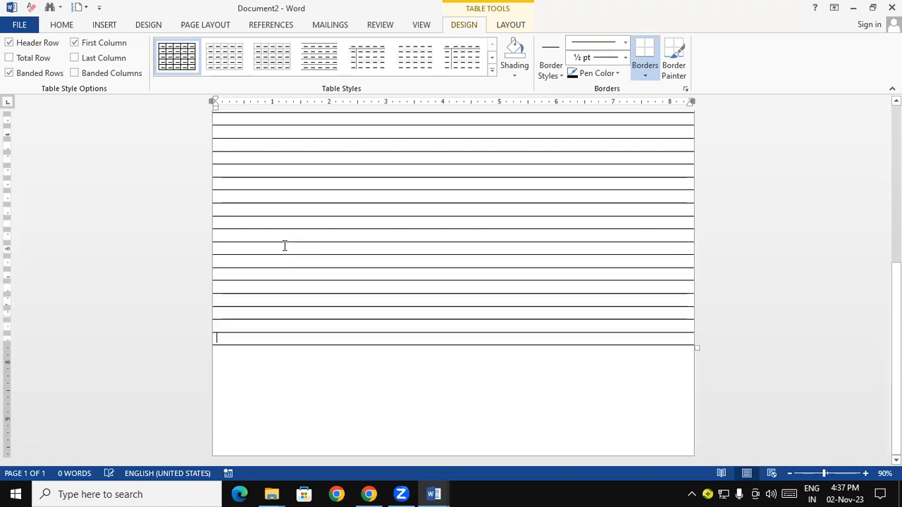
left_click_drag(896, 340, 875, 158)
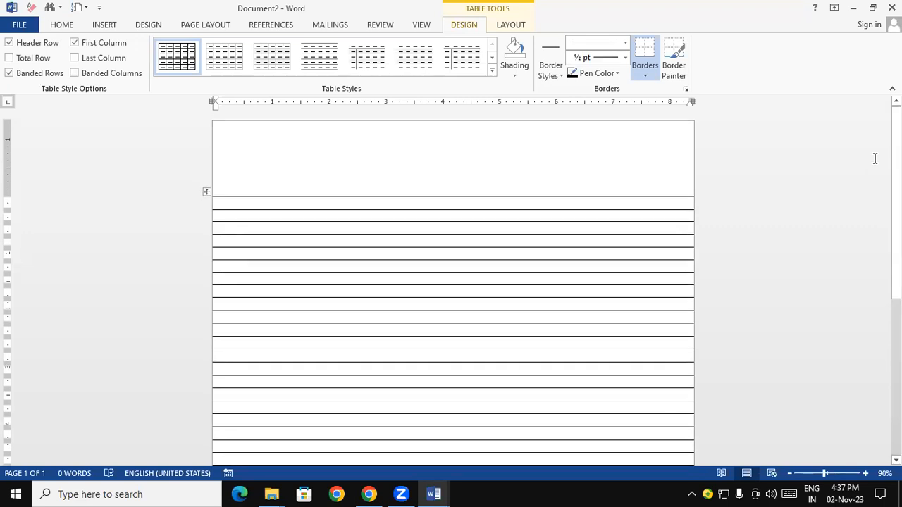
Select everything on the page and delete the full-width ruled table
left_click(564, 174)
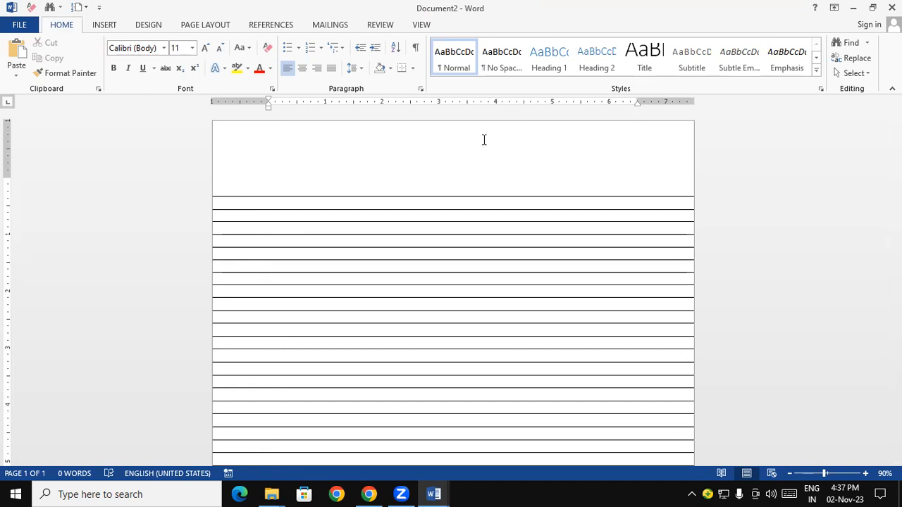
key("ctrl+a")
key("Delete")
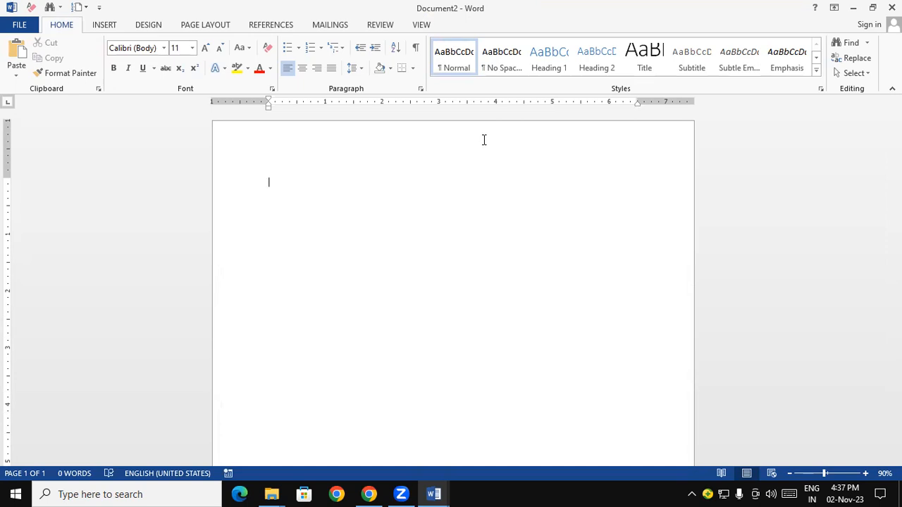
Insert a table of one column and one row and move it slightly down to the page's left edge
left_click(106, 26)
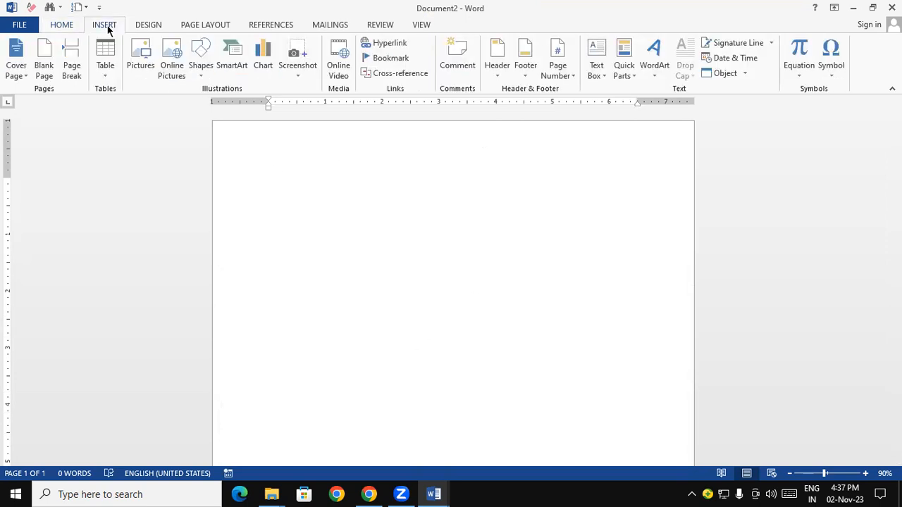
left_click(107, 75)
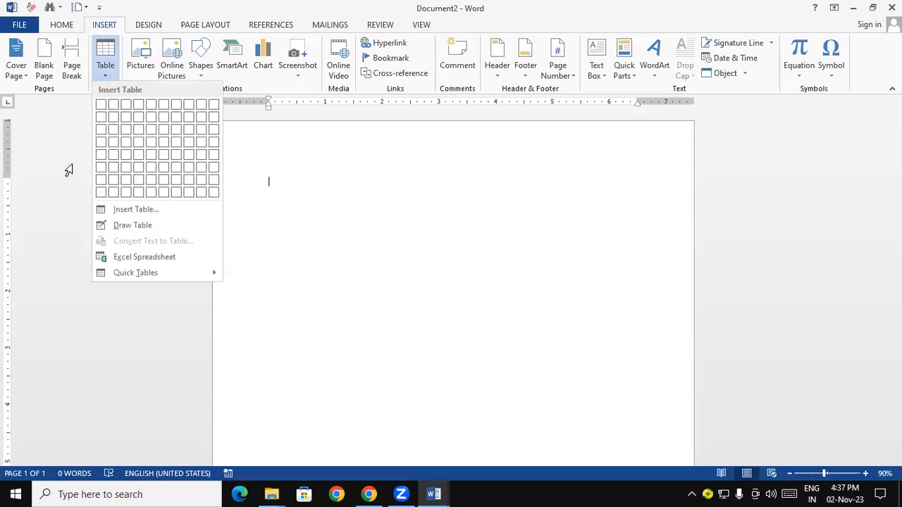
left_click(101, 104)
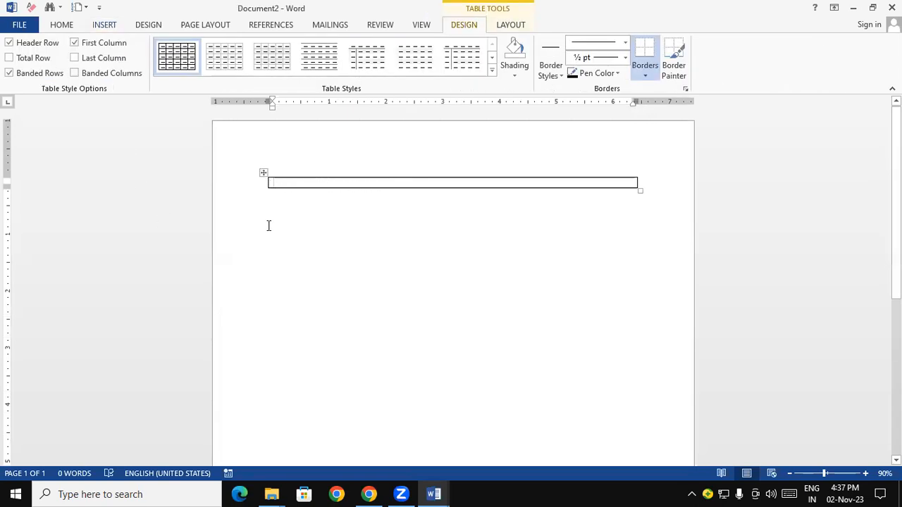
left_click(262, 173)
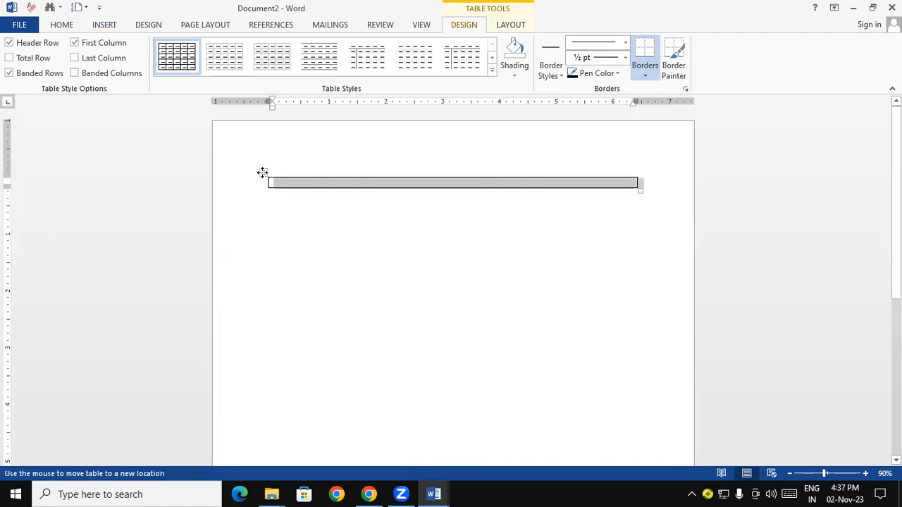
left_click_drag(262, 173, 204, 192)
left_click(307, 318)
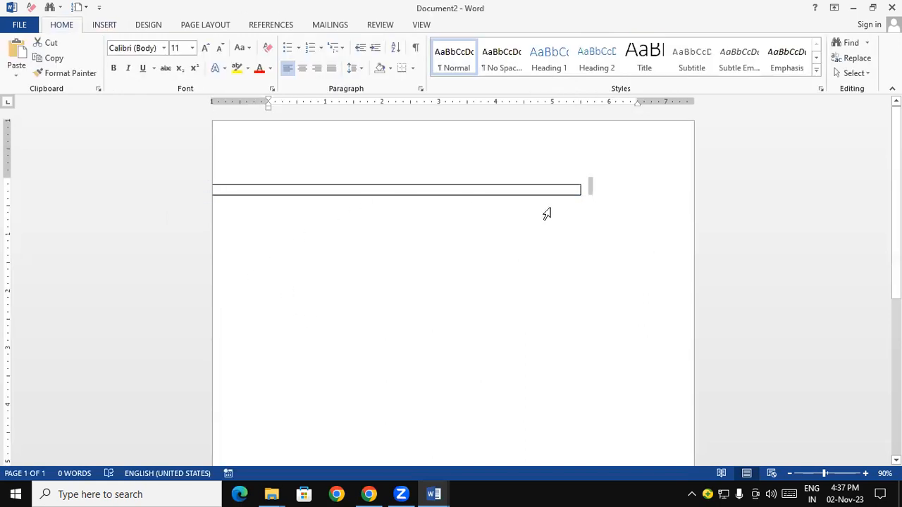
Stretch the single-row table across the full page width and adjust its height to a slightly taller row
left_click(576, 187)
left_click(591, 201)
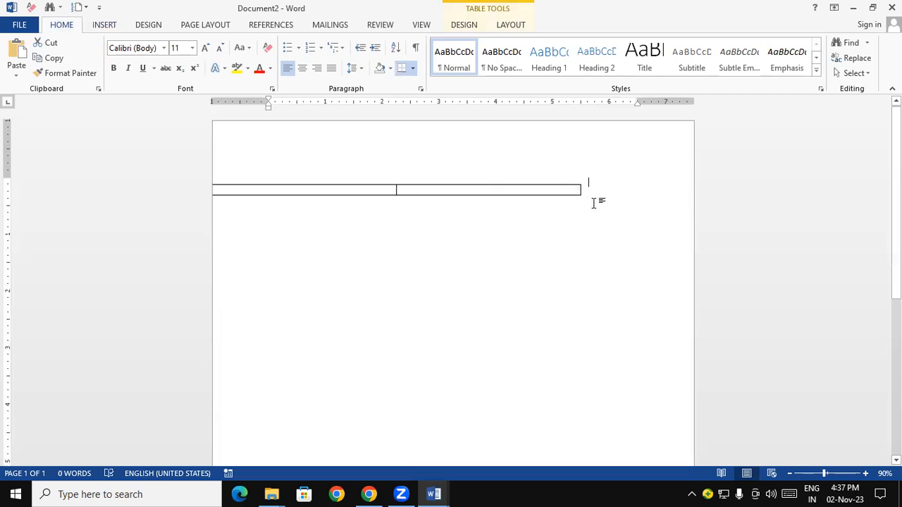
double_click(549, 191)
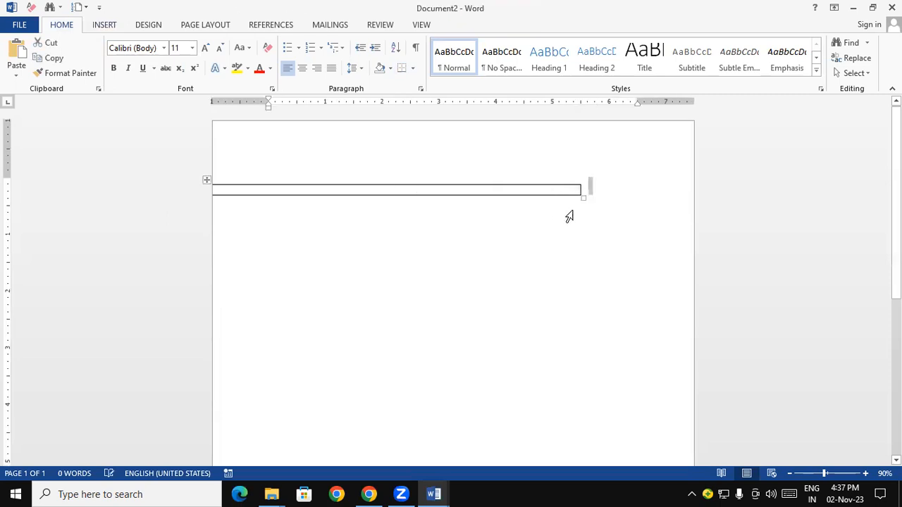
left_click_drag(585, 200, 695, 204)
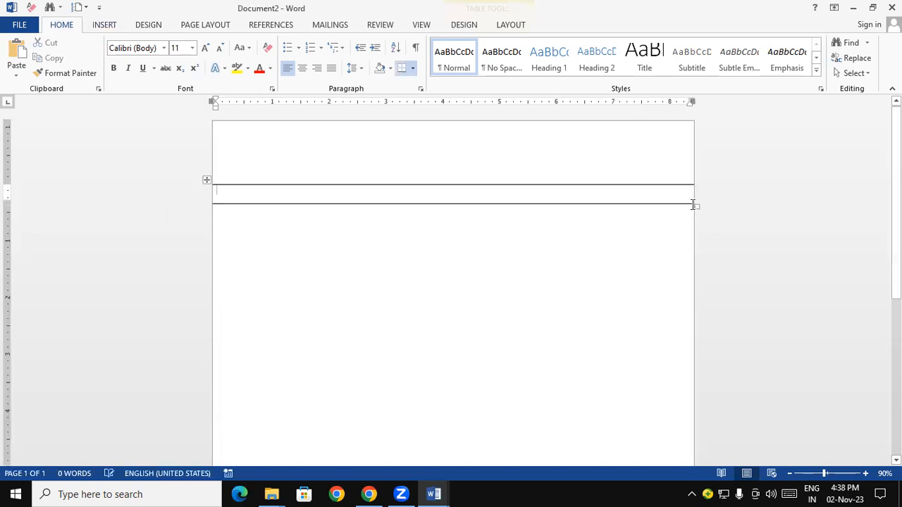
left_click(582, 251)
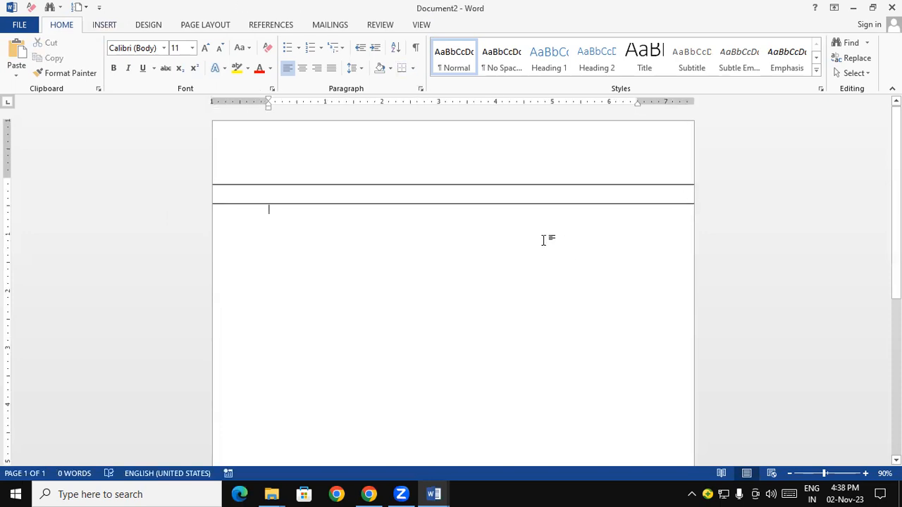
left_click_drag(697, 205, 698, 200)
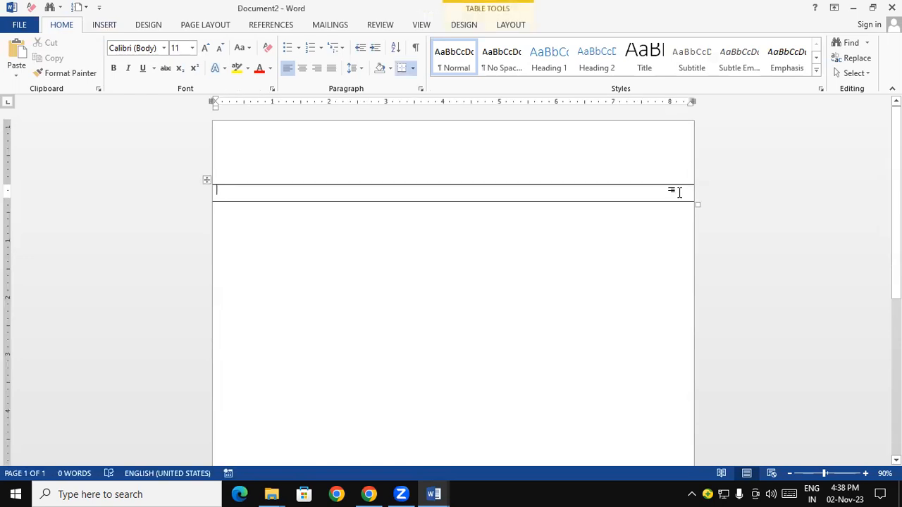
Add rows to the end of the table down to the page bottom, undoing the extra row on page two
key("Tab")
key("Tab")
key("Tab")
key("Tab")
key("Tab")
key("Tab")
key("Tab")
key("Tab")
key("Tab")
key("Tab")
key("Tab")
key("Tab")
key("Tab")
key("Tab")
key("Tab")
key("Tab")
key("Tab")
key("Tab")
key("Tab")
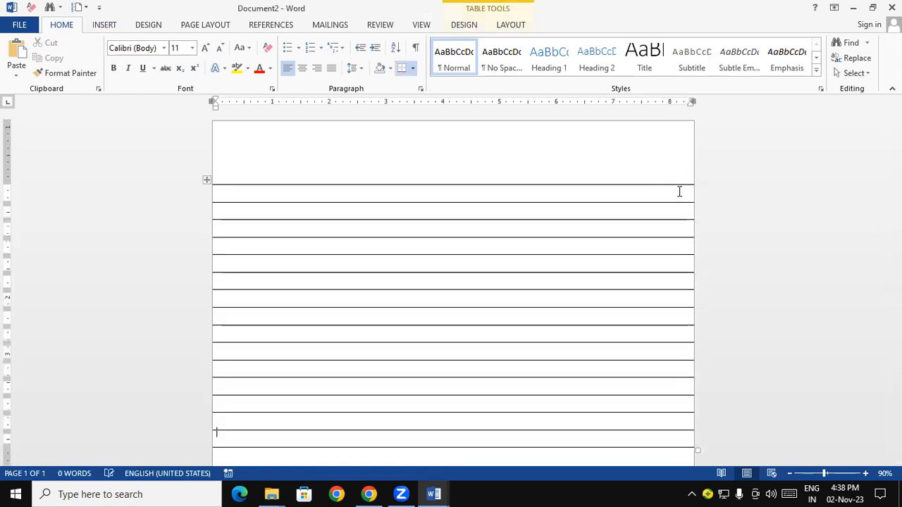
key("Tab")
key("Tab")
key("Tab")
key("Tab")
key("Tab")
key("Tab")
key("Tab")
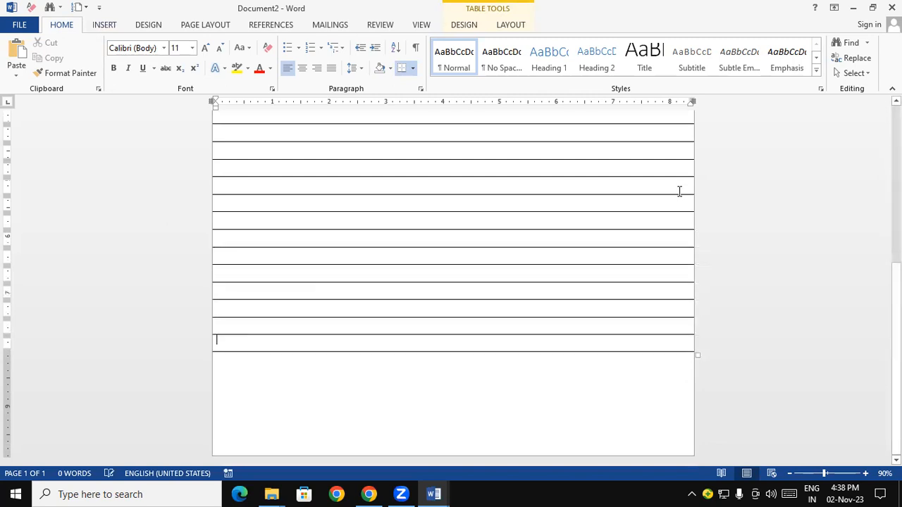
key("Tab")
key("Tab")
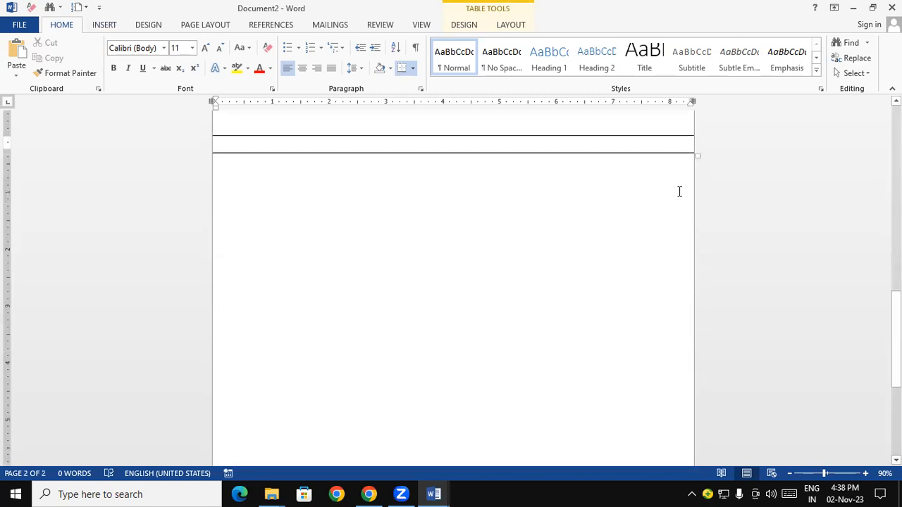
key("ctrl+z")
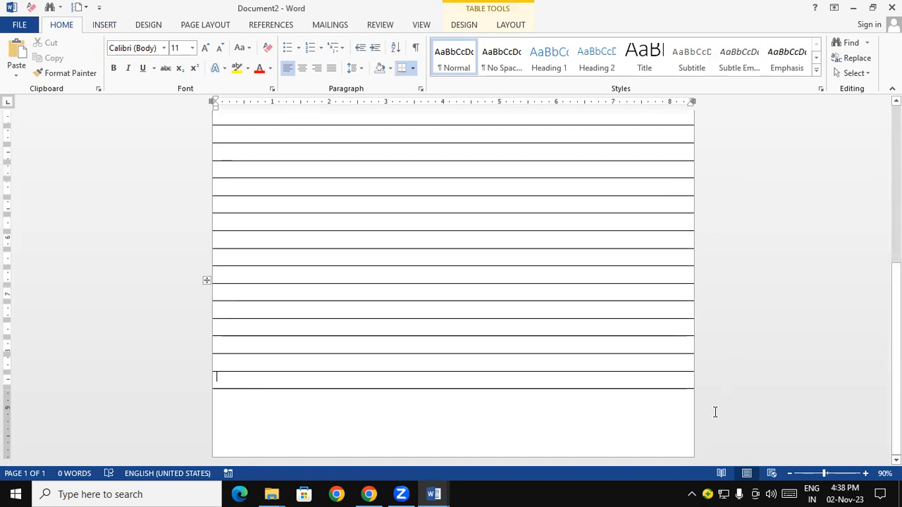
Shrink the table's height to tighten its rows, and add more rows at the end to fill the page
left_click_drag(696, 389, 697, 241)
scroll(844, 253, "down", 5)
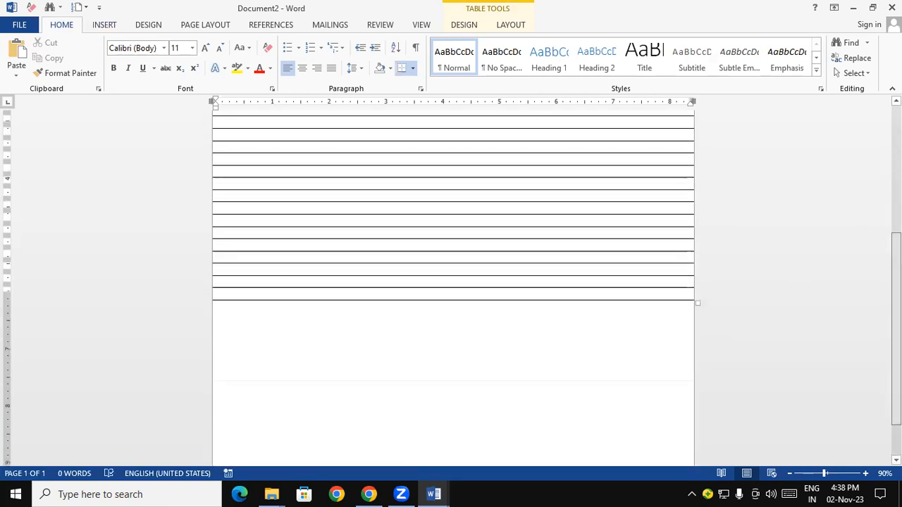
left_click(484, 234)
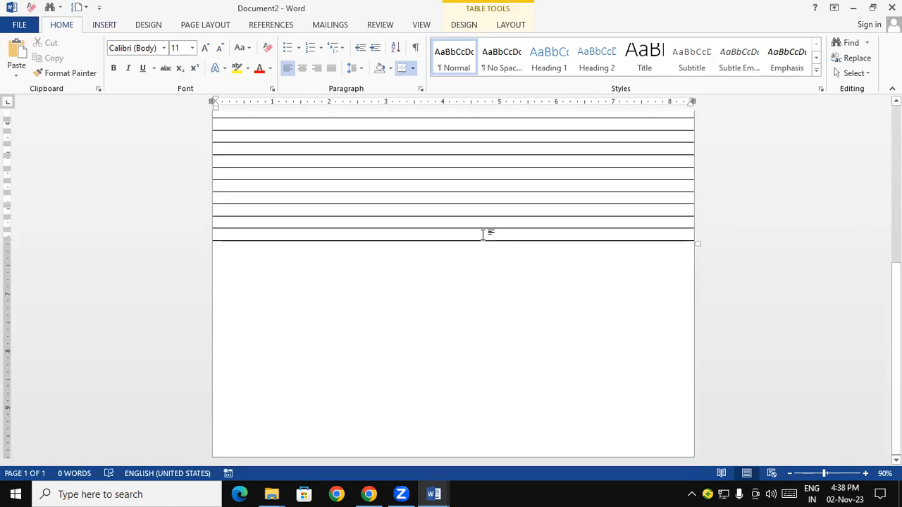
key("Tab")
key("Tab")
key("Tab")
key("Tab")
key("Tab")
key("Tab")
key("Tab")
key("Tab")
key("Tab")
key("Tab")
key("Tab")
key("Tab")
key("Tab")
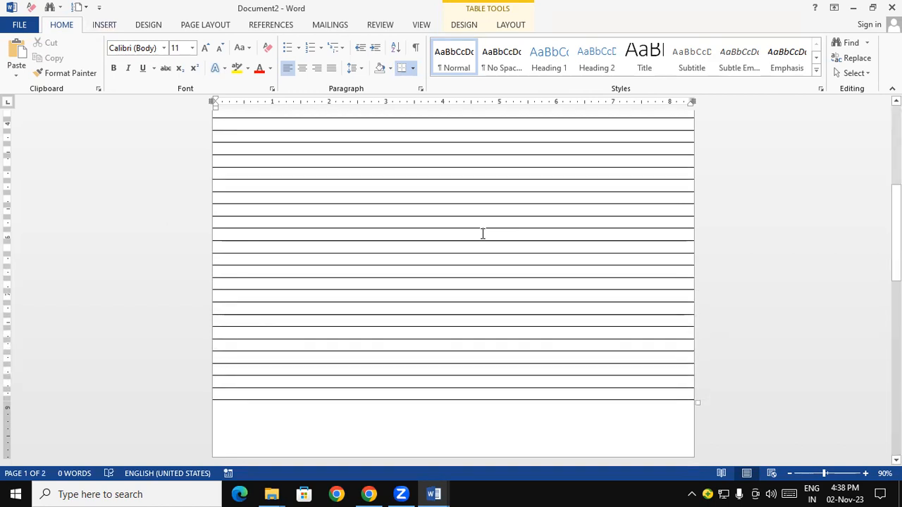
left_click_drag(893, 229, 801, 140)
left_click(280, 154)
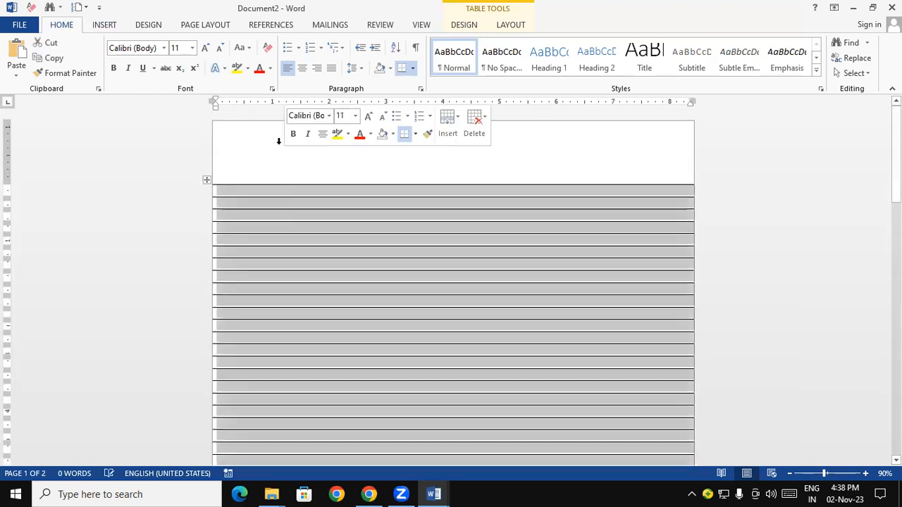
left_click(337, 343)
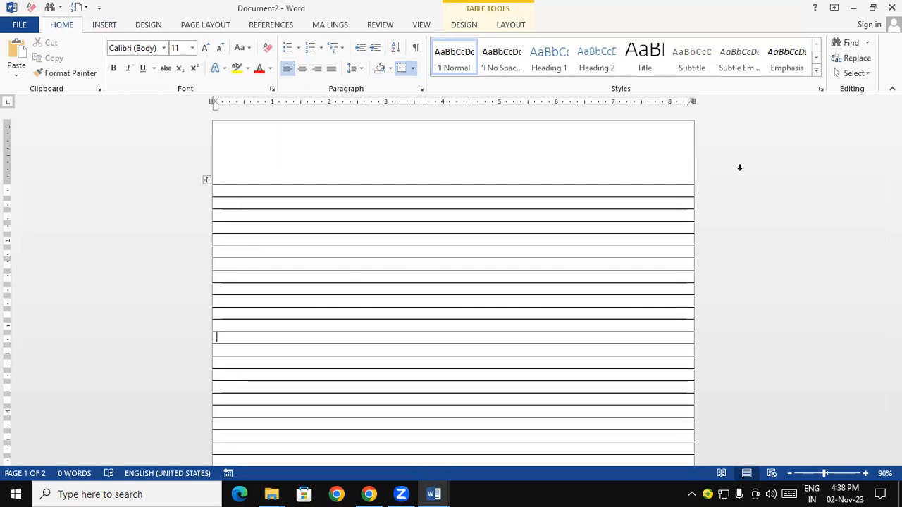
Draw a straight vertical line about 11.04" long near the page's left edge, from the page's top edge to its bottom
left_click(101, 24)
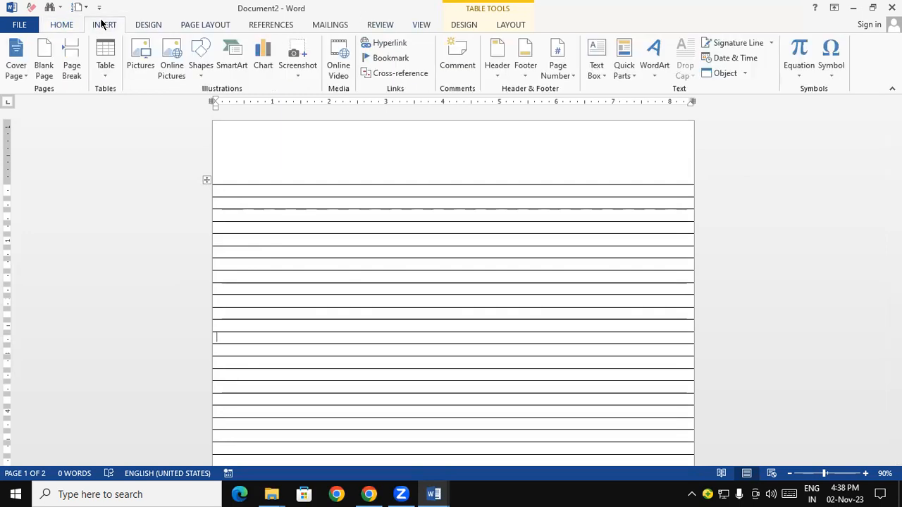
left_click(204, 78)
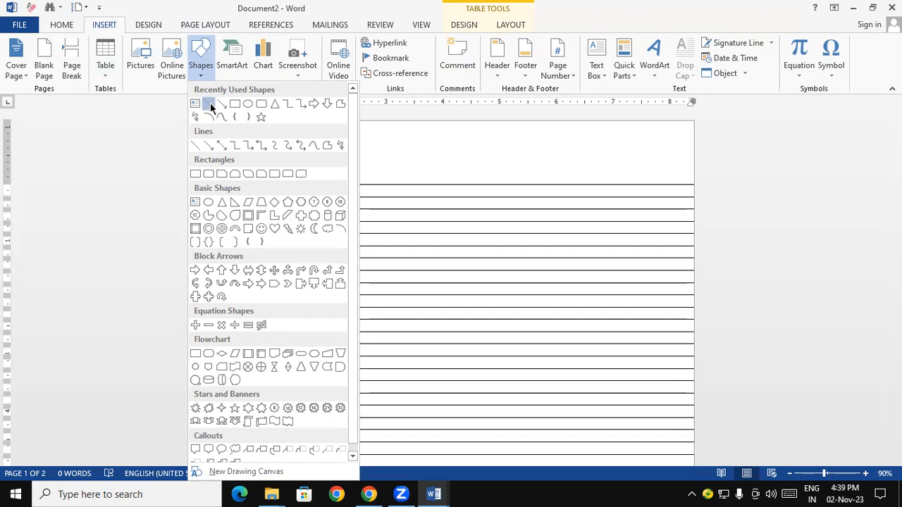
left_click(210, 103)
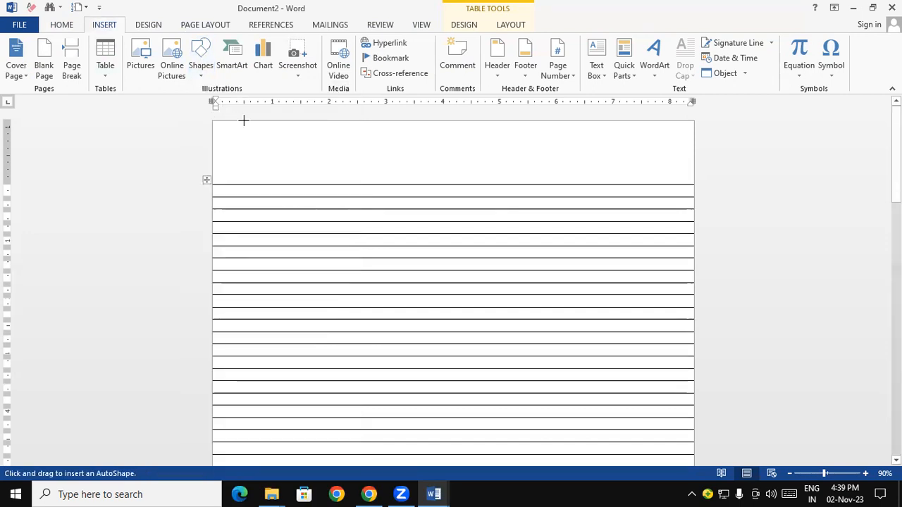
mouse_move(244, 120)
left_mouse_down()
mouse_move(244, 495)
mouse_move(254, 353)
mouse_move(258, 364)
left_mouse_up()
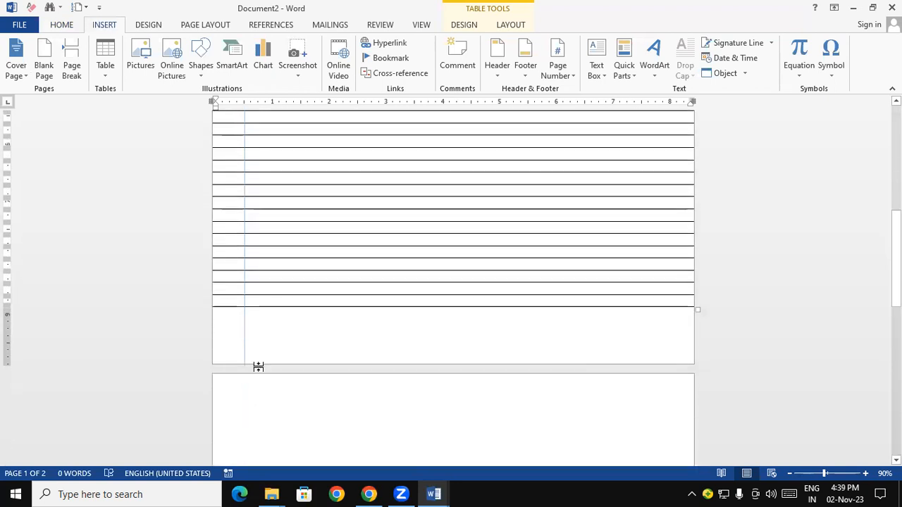
left_click_drag(896, 139, 896, 352)
Reduce the ruled table's height slightly so the document fits on a single page
scroll(699, 242, "up", 5)
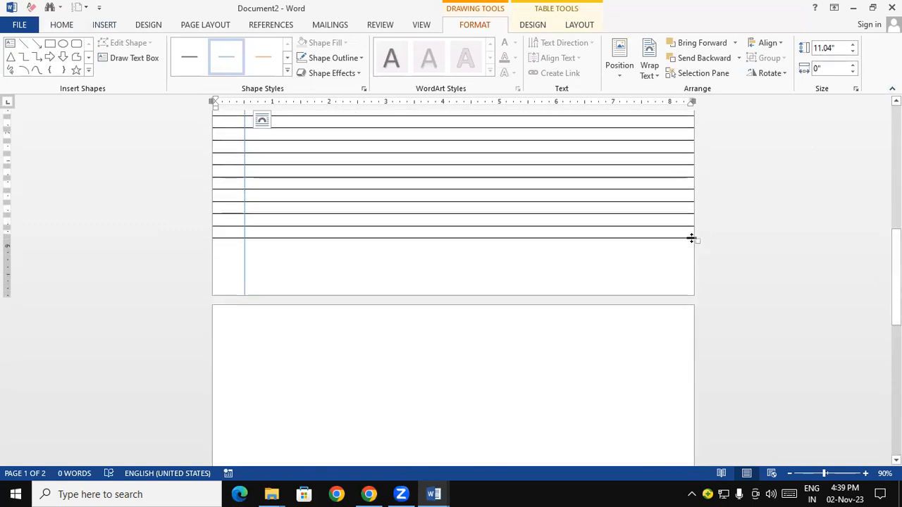
left_click_drag(697, 239, 698, 226)
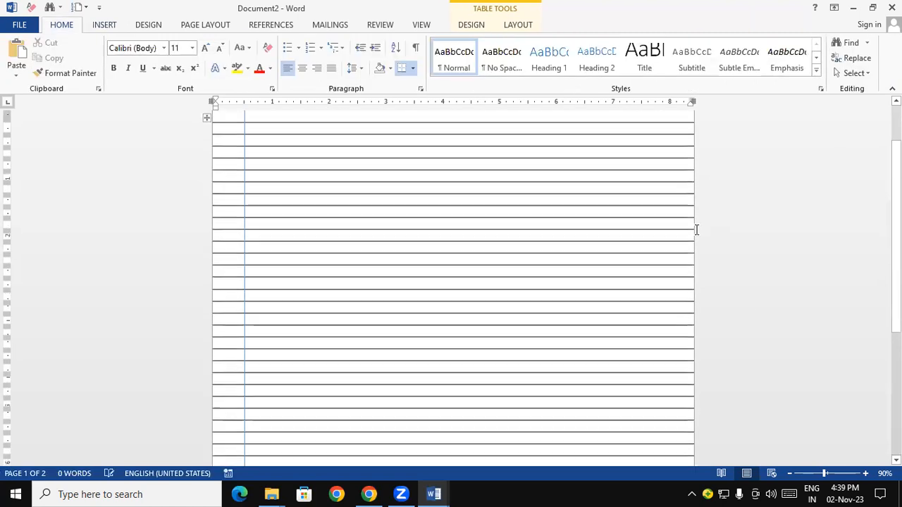
left_click_drag(896, 273, 895, 224)
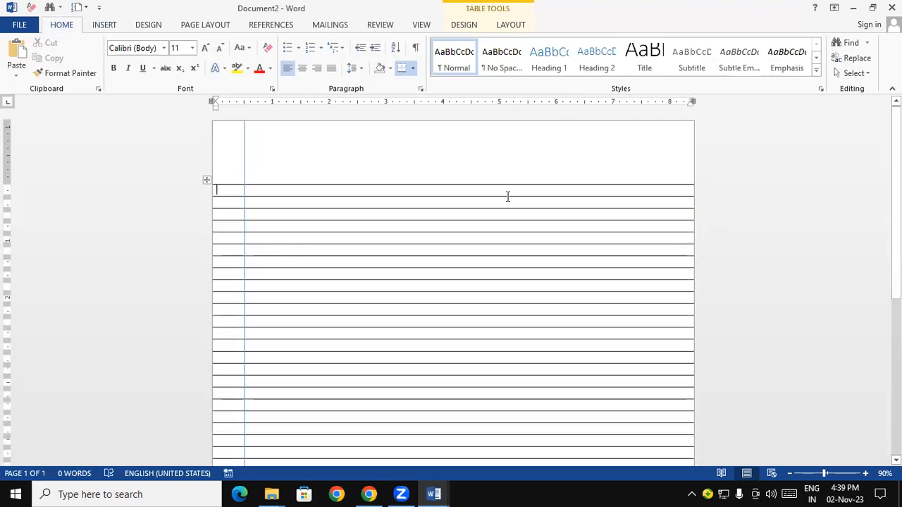
Set the vertical margin line's outline to standard red with a 1½ pt weight
left_click(244, 162)
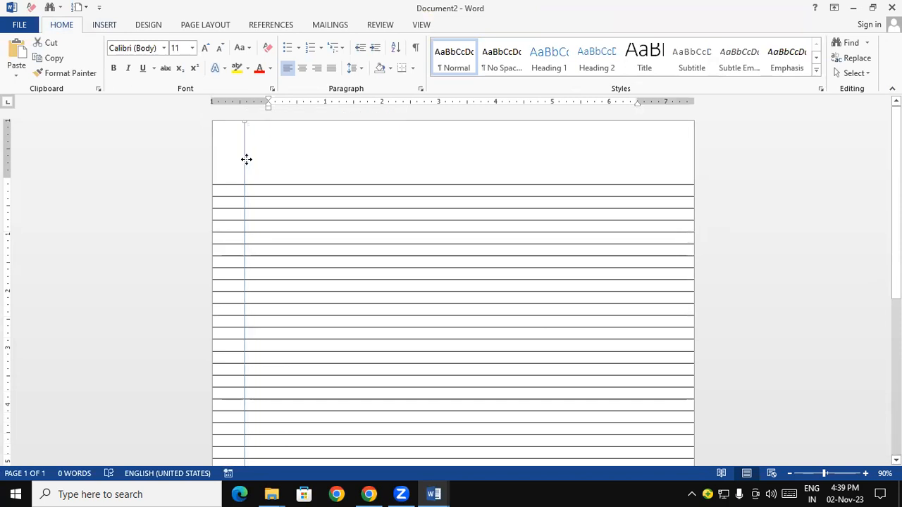
left_click(243, 165)
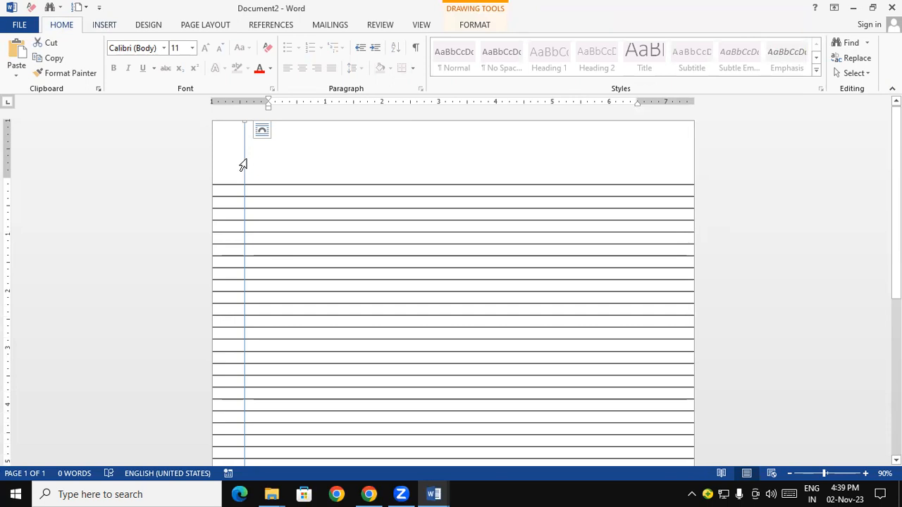
left_click(477, 26)
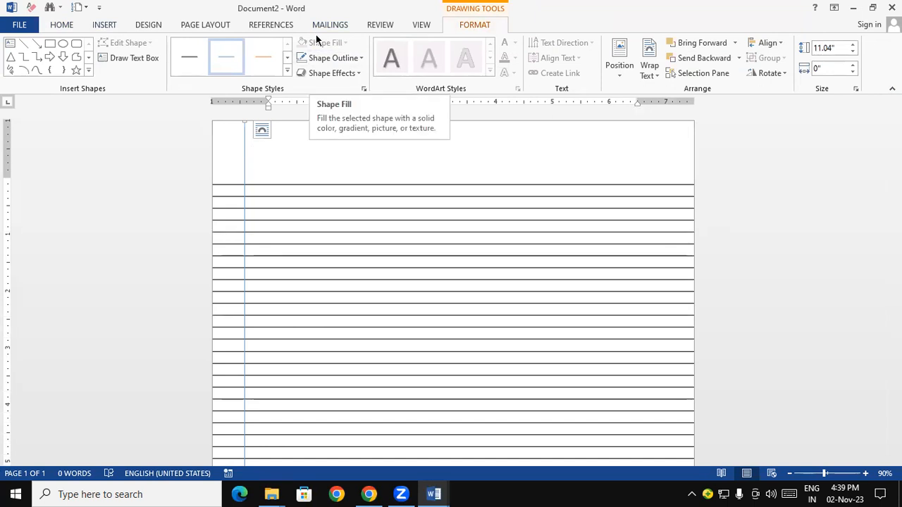
left_click(332, 57)
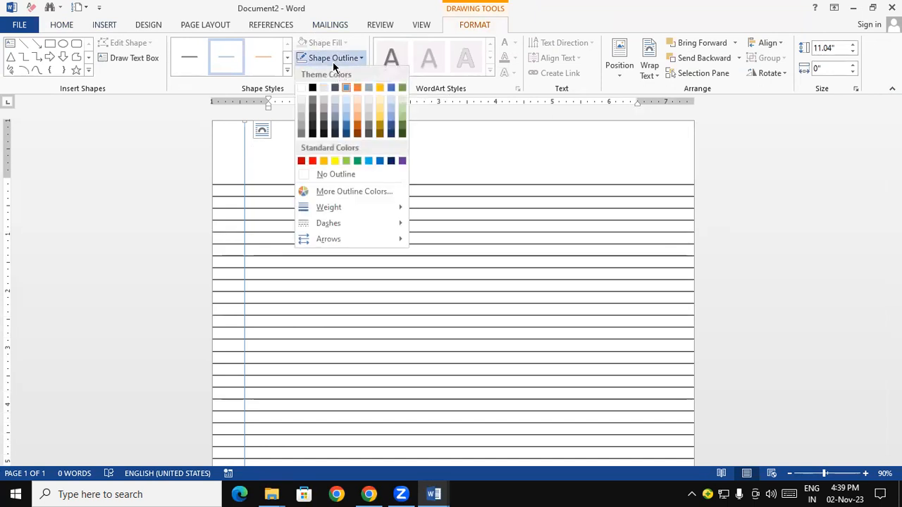
left_click(313, 161)
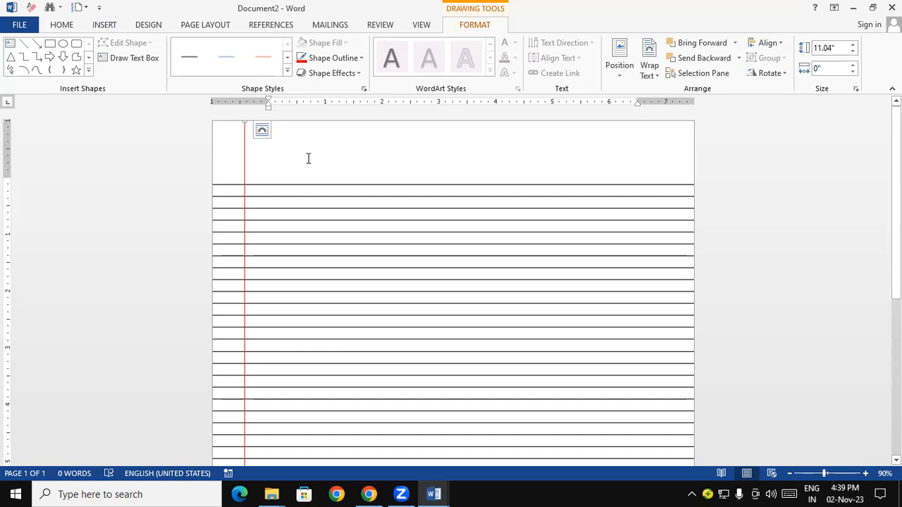
left_click(340, 59)
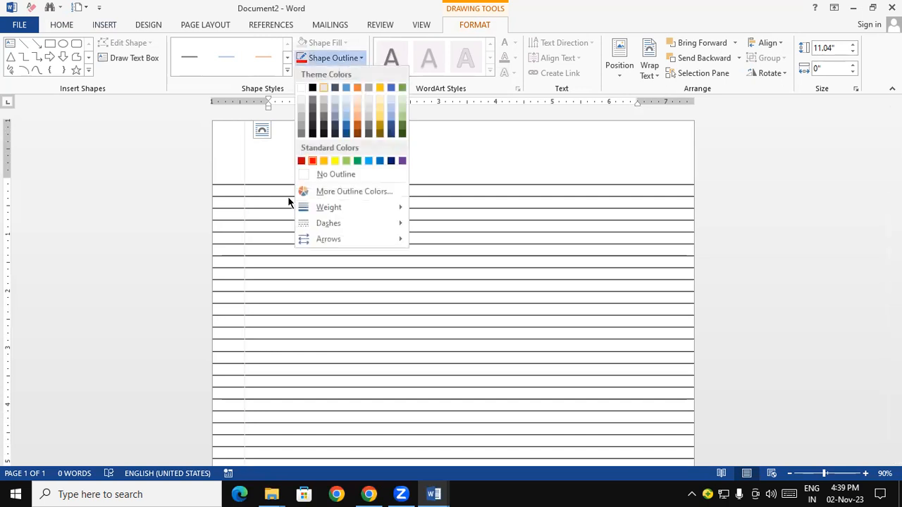
mouse_move(329, 208)
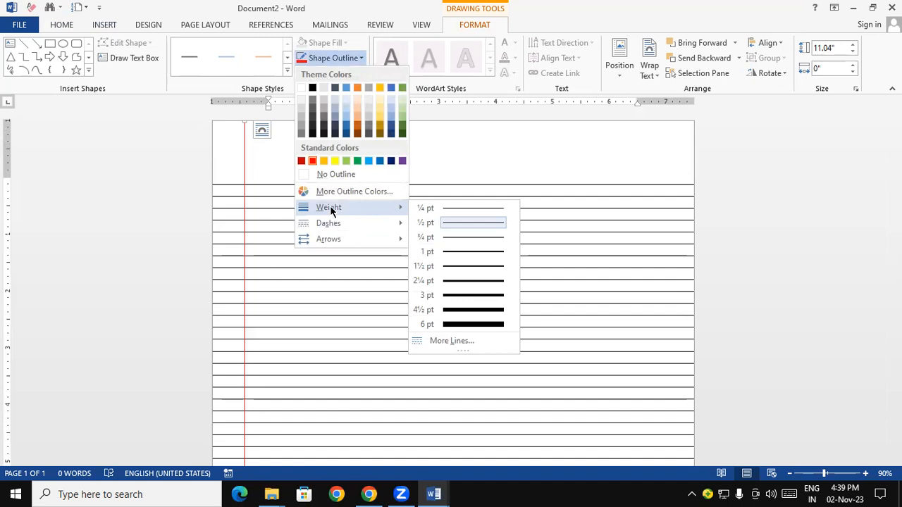
left_click(470, 266)
key("Escape")
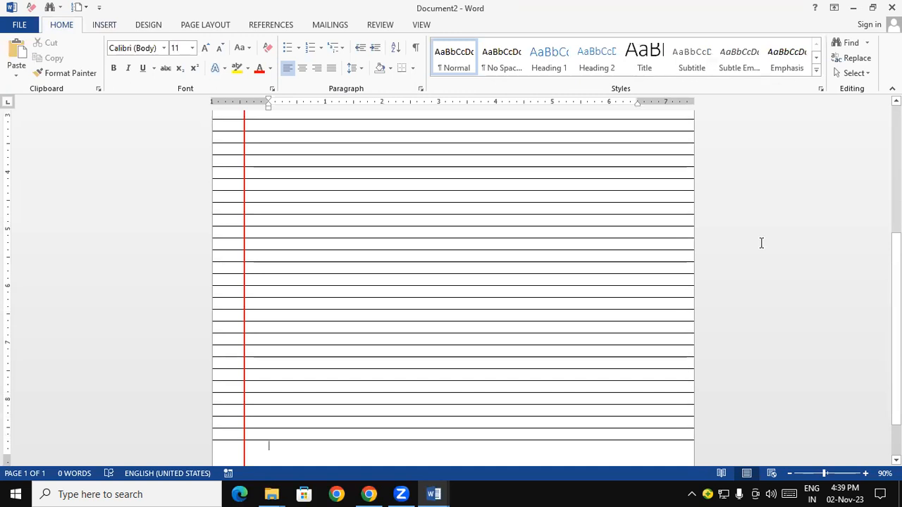
Duplicate the red vertical line and place the copy close beside the original as a double margin line
double_click(245, 305)
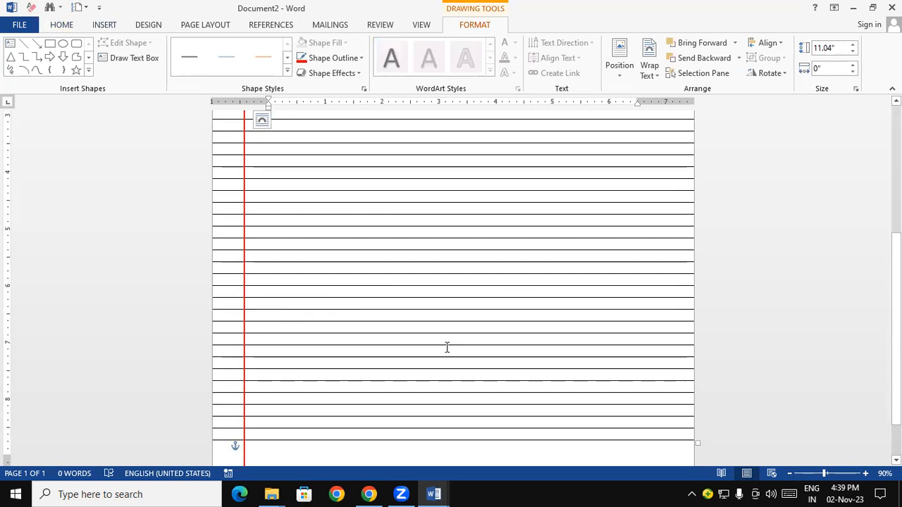
key("ctrl+v")
scroll(731, 144, "up", 5)
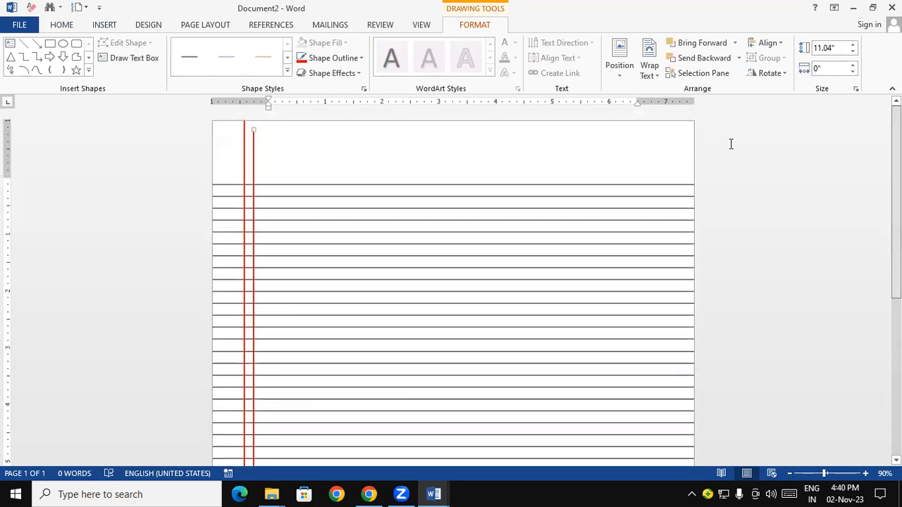
left_click_drag(254, 161, 247, 153)
left_click(758, 223)
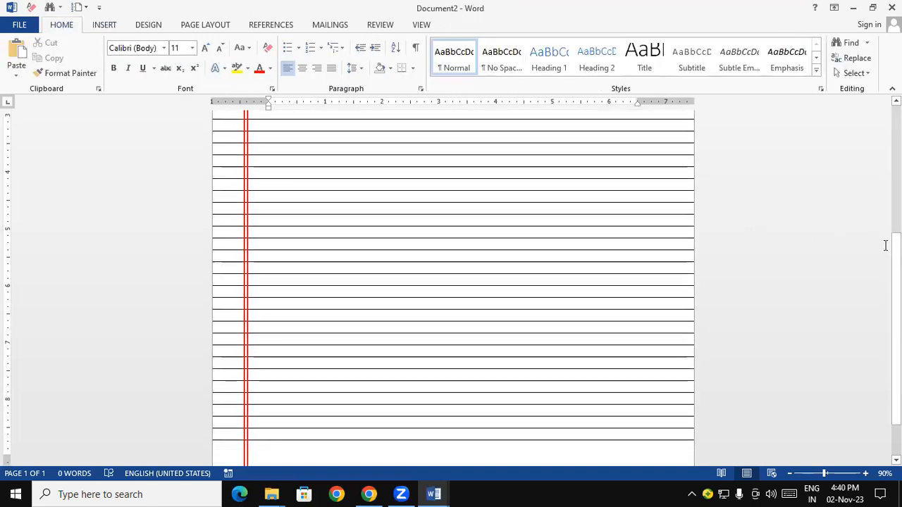
Draw a straight horizontal line about 9.31" long across the full page width, just above the ruled lines
left_click_drag(896, 246, 860, 97)
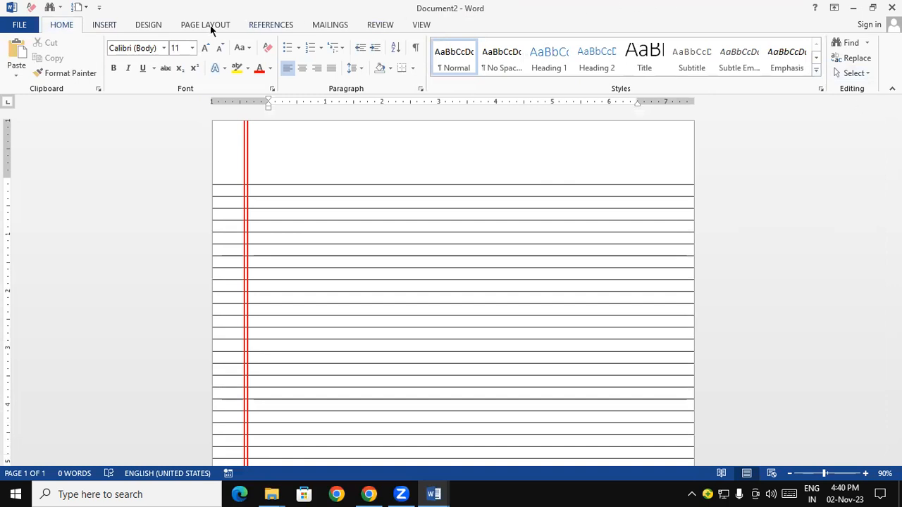
left_click(113, 26)
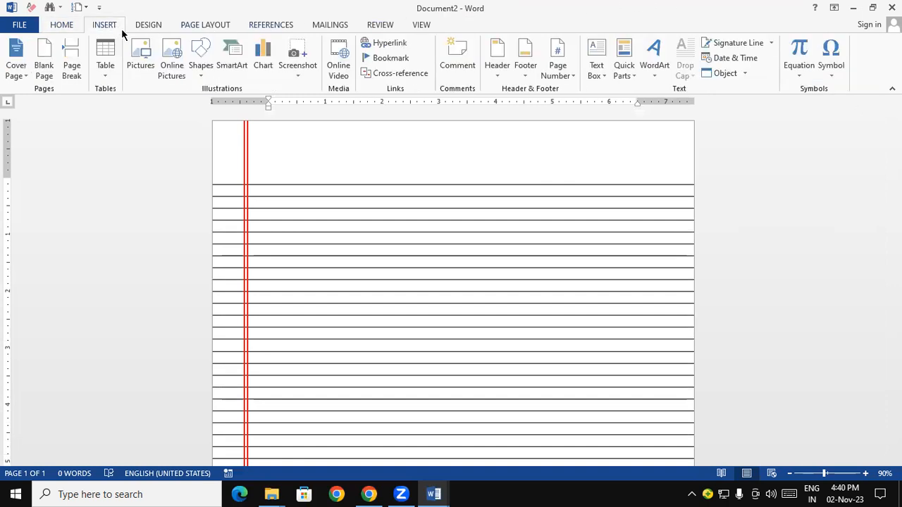
left_click(200, 67)
left_click(208, 105)
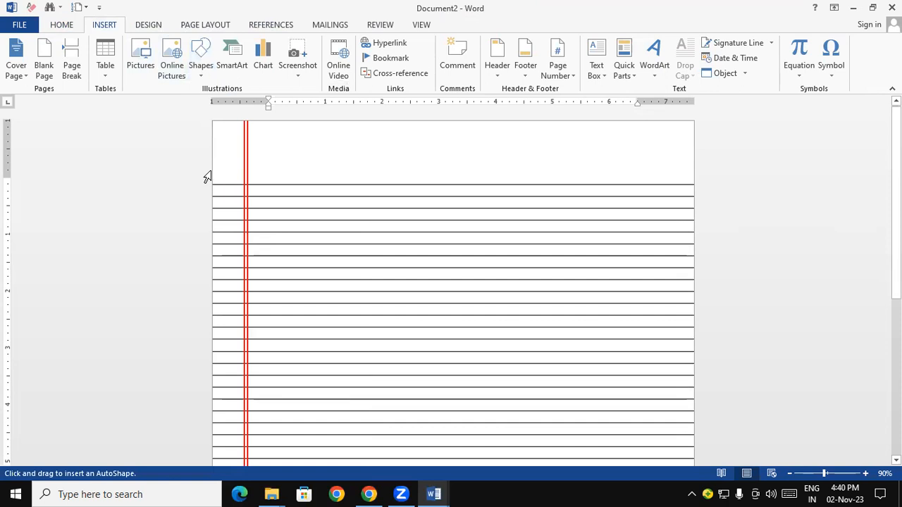
left_click_drag(211, 167, 747, 185)
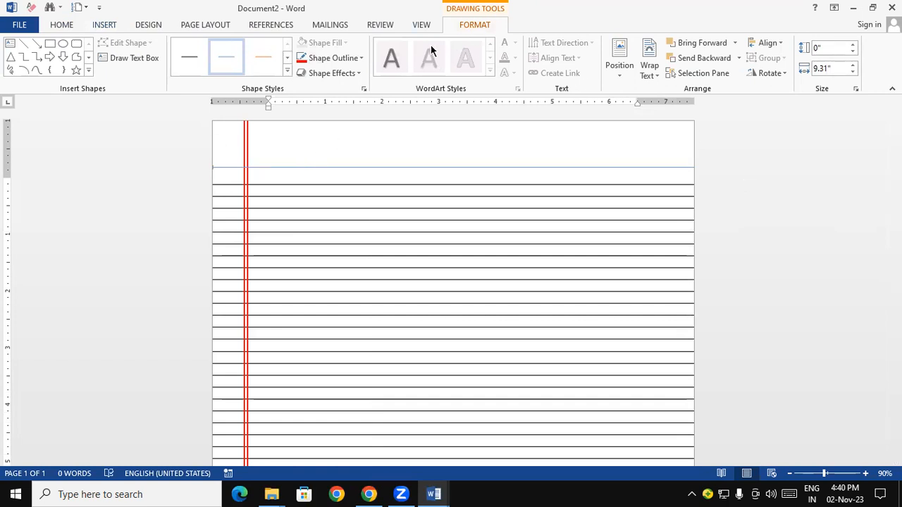
Set the horizontal line's outline to standard red with a 1½ pt weight
left_click(336, 58)
left_click(312, 161)
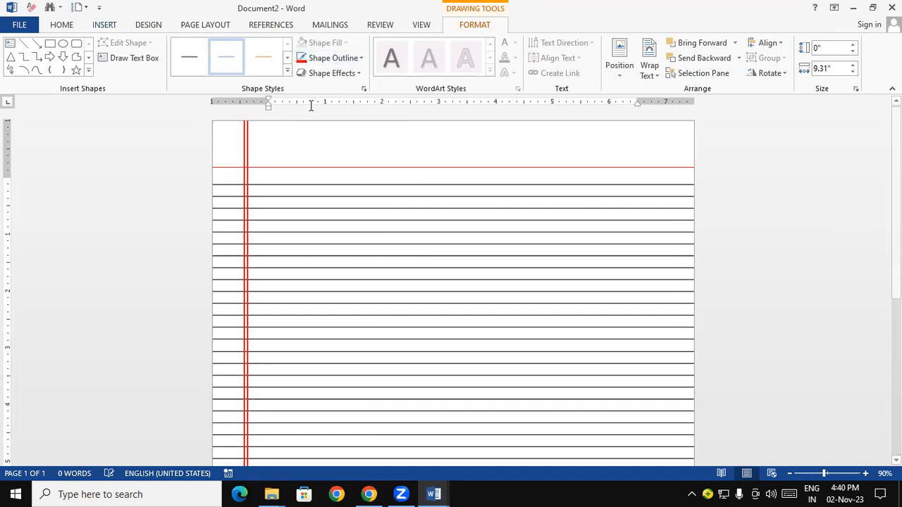
left_click(337, 58)
mouse_move(358, 211)
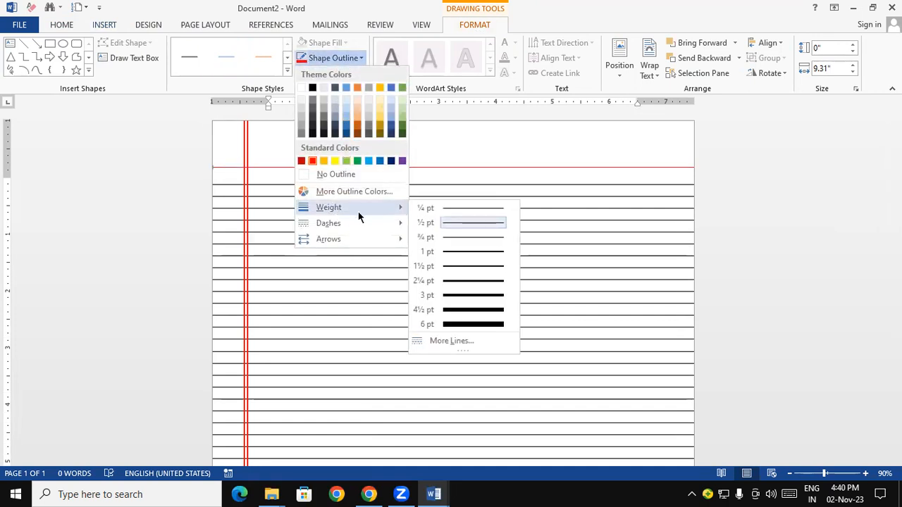
left_click(470, 265)
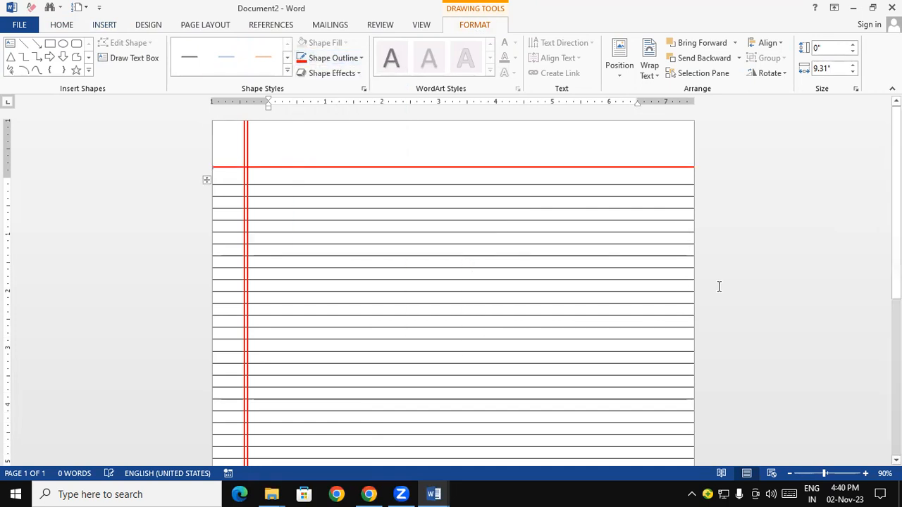
Duplicate the red horizontal line and place the copy close below the original as a double header line
key("ctrl+v")
mouse_move(440, 177)
left_mouse_down()
mouse_move(429, 165)
mouse_move(429, 174)
left_mouse_up()
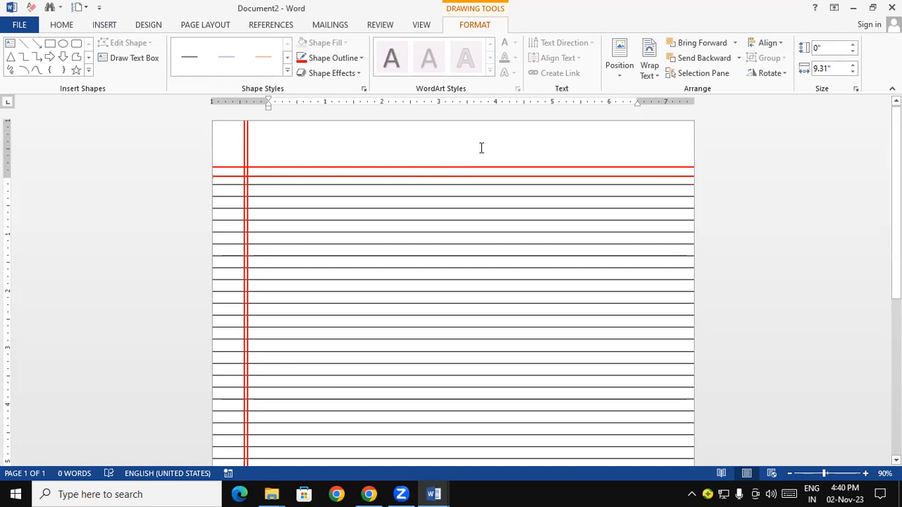
key("Up")
key("Up")
key("Up")
key("Up")
key("Up")
key("Up")
key("Up")
key("Up")
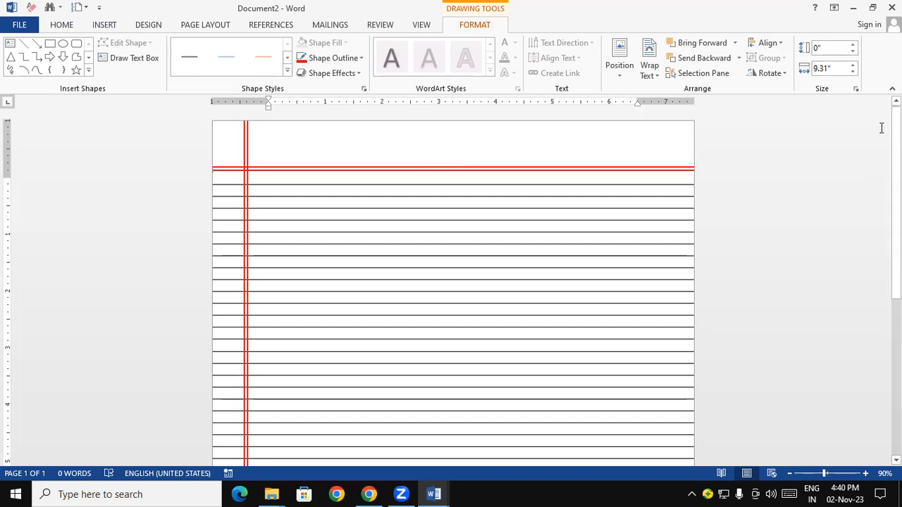
left_click(105, 24)
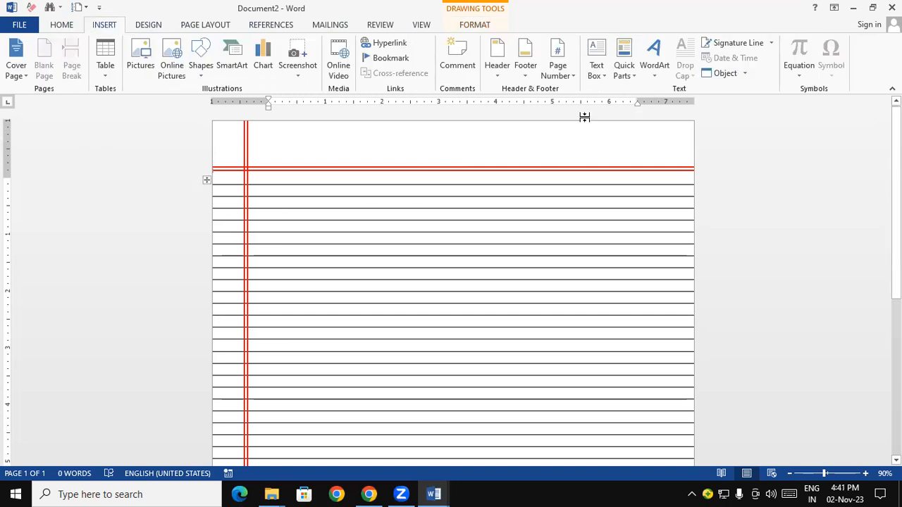
left_click(599, 74)
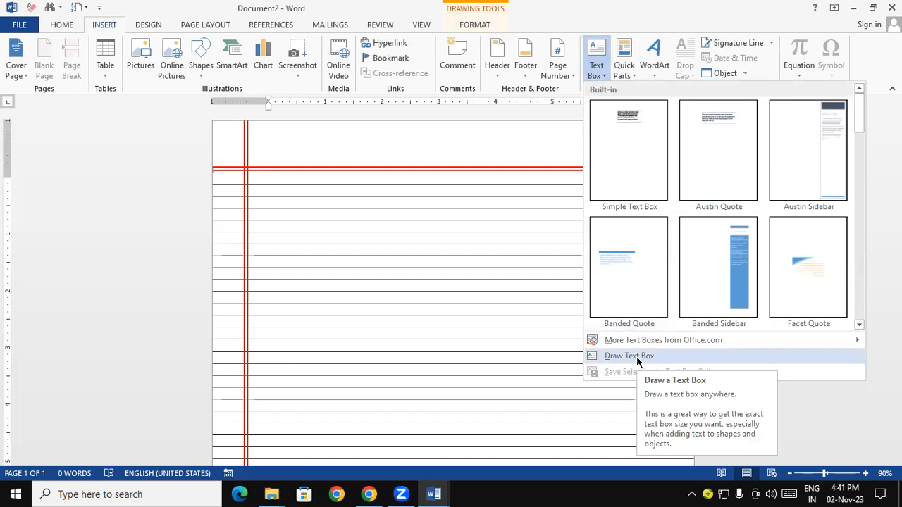
left_click(637, 359)
mouse_move(532, 126)
left_mouse_down()
mouse_move(591, 159)
mouse_move(633, 158)
left_mouse_up()
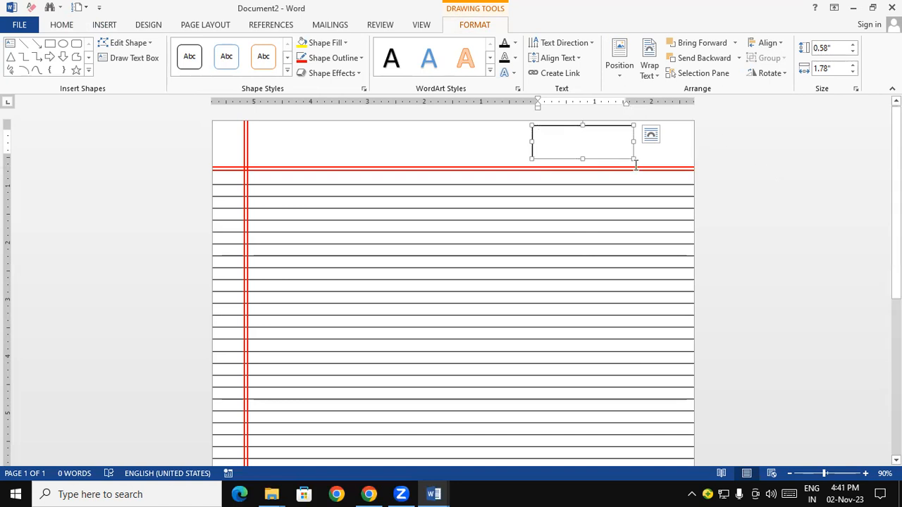
key("Delete")
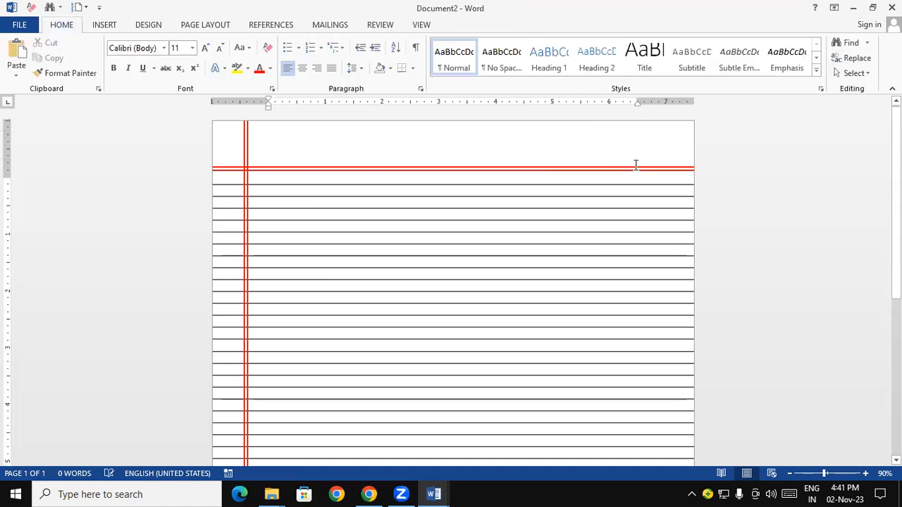
Draw a text box about 0.6" high and 1.72" wide in the page's upper right corner, above the double red line
left_click(106, 27)
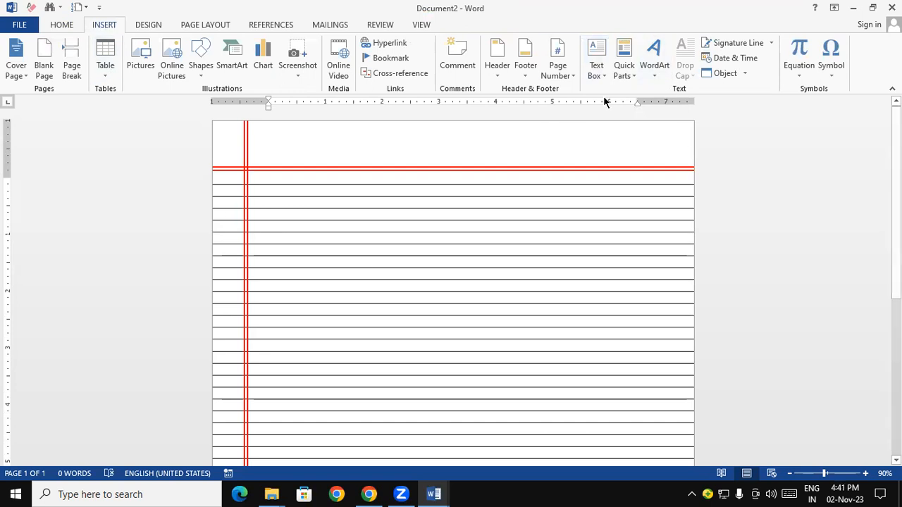
left_click(597, 79)
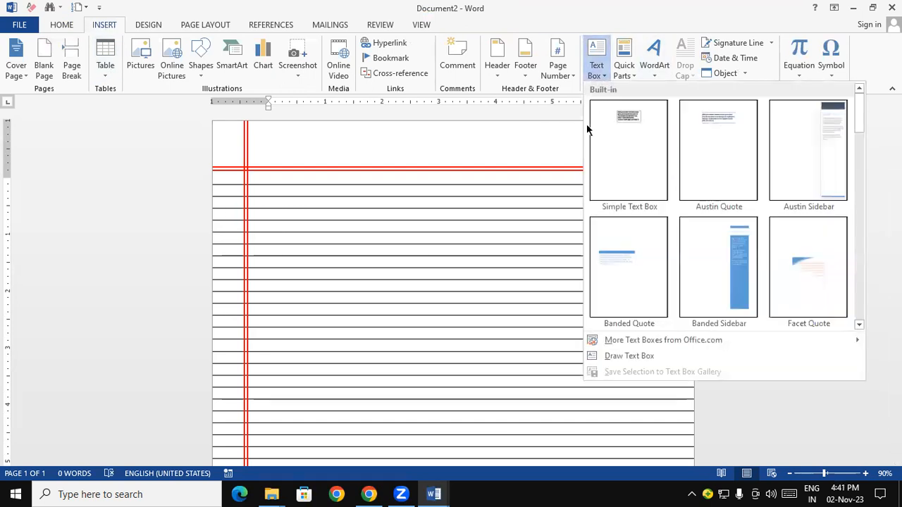
left_click(615, 358)
mouse_move(548, 125)
left_mouse_down()
mouse_move(608, 155)
mouse_move(644, 158)
left_mouse_up()
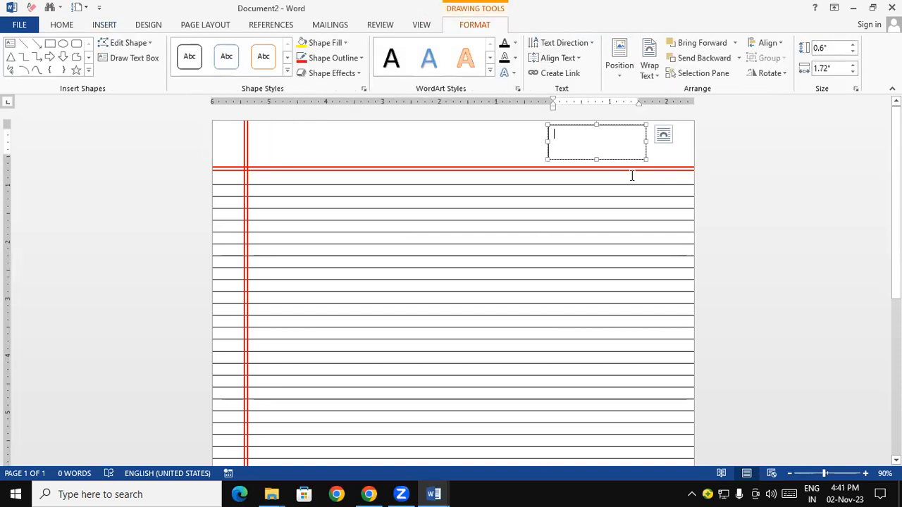
Enter "Page" followed by a long row of dots as the text box's first line
type("Page")
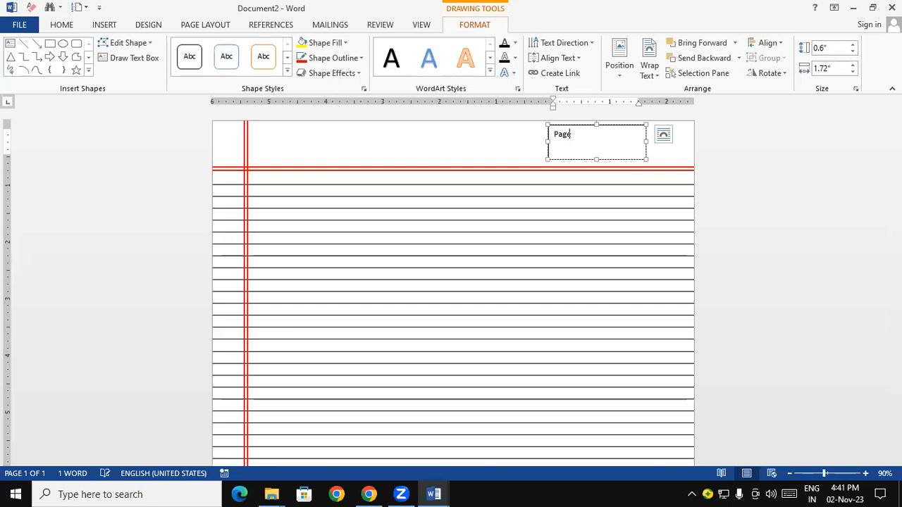
type(".....................")
key("Return")
Add a second line with "Date" and dotted day, month and year blanks separated by slashes, evening out both lines' dots
type("Date")
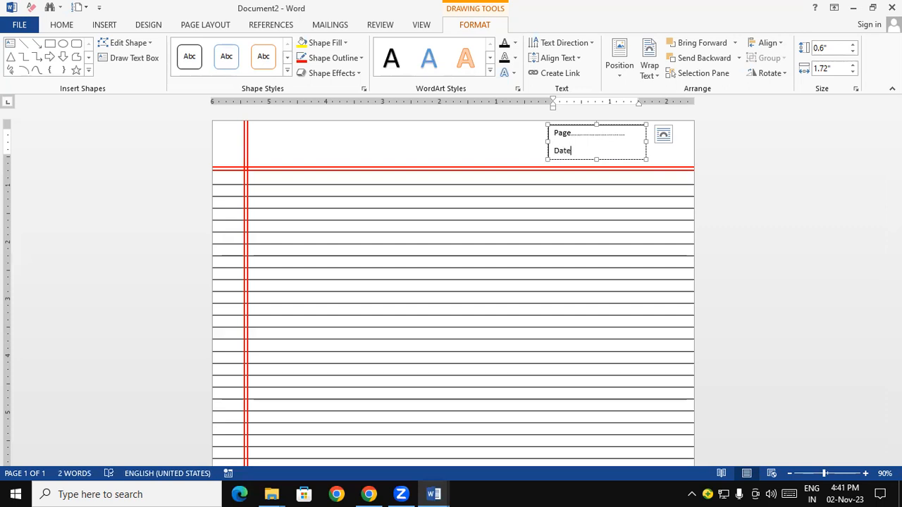
type(".../...../..............")
left_click(590, 151)
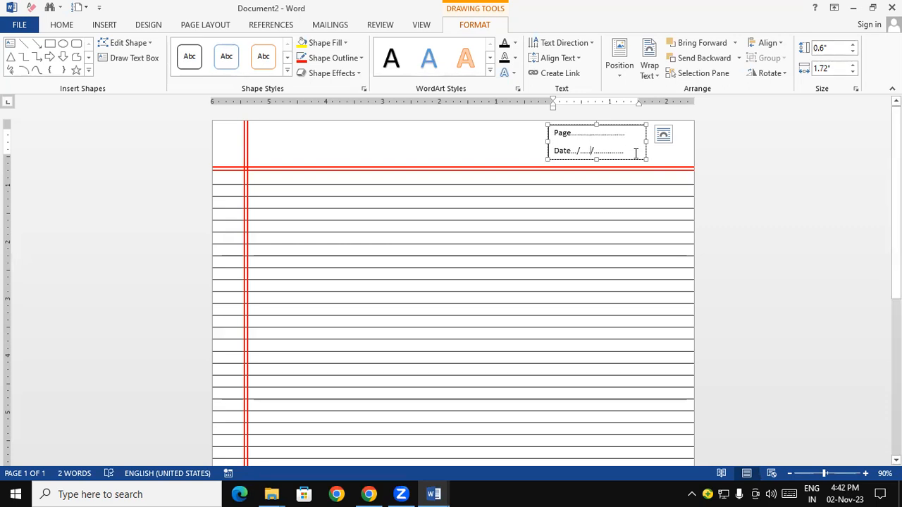
type("...")
left_click(627, 134)
left_click(733, 168)
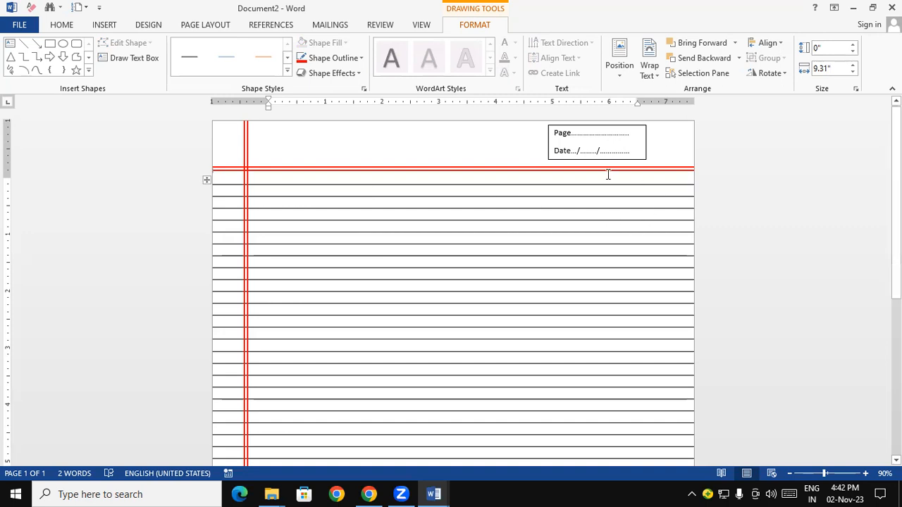
Set the Page/Date text box's outline to standard red with a 1½ pt weight
left_click(549, 150)
left_click(549, 151)
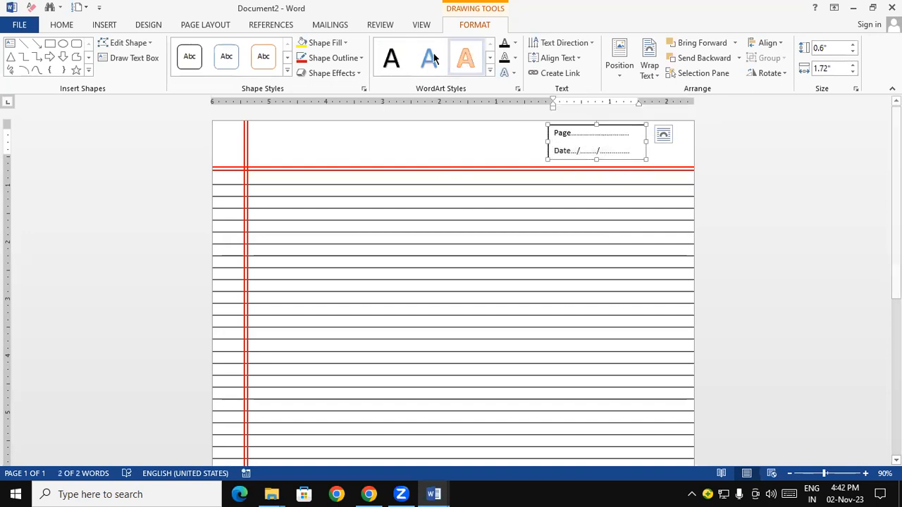
left_click(356, 57)
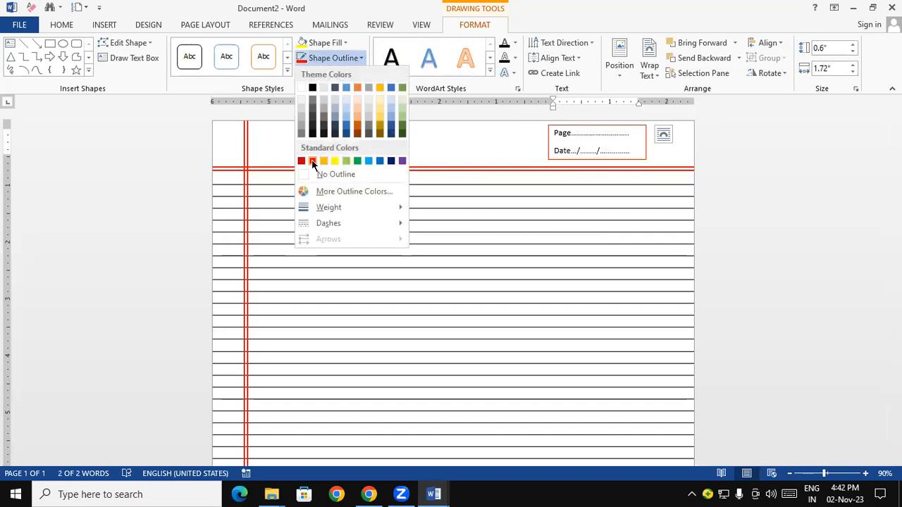
left_click(312, 163)
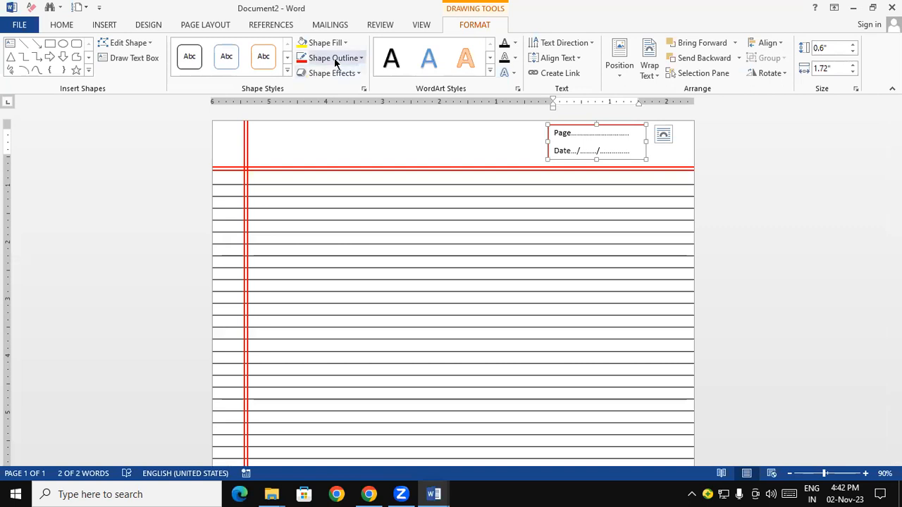
left_click(334, 58)
mouse_move(331, 207)
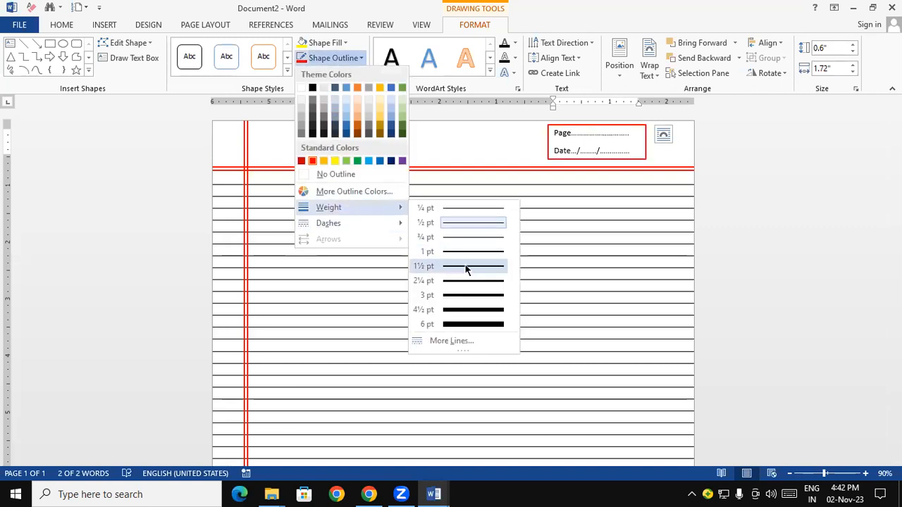
left_click(466, 268)
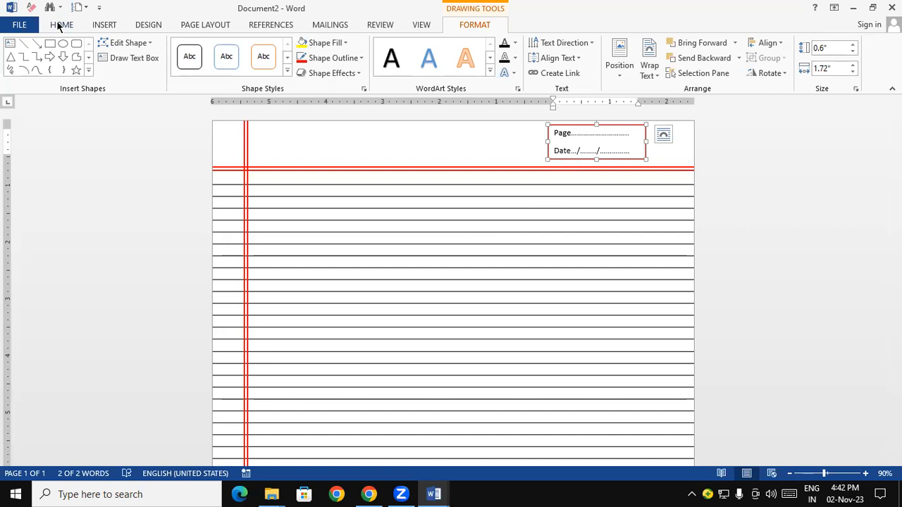
Change the font colour of the Page/Date text box to red and deselect the box
left_click(61, 25)
left_click(260, 71)
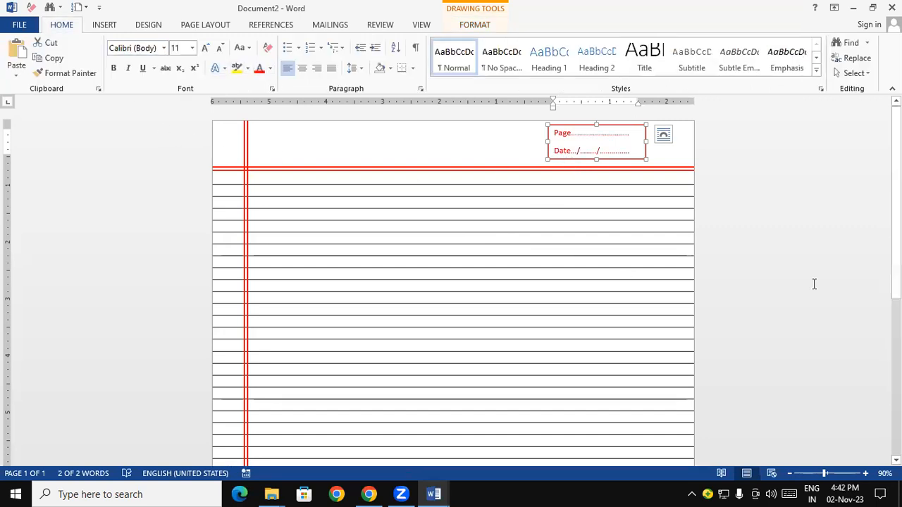
left_click(837, 254)
left_click_drag(896, 262, 896, 133)
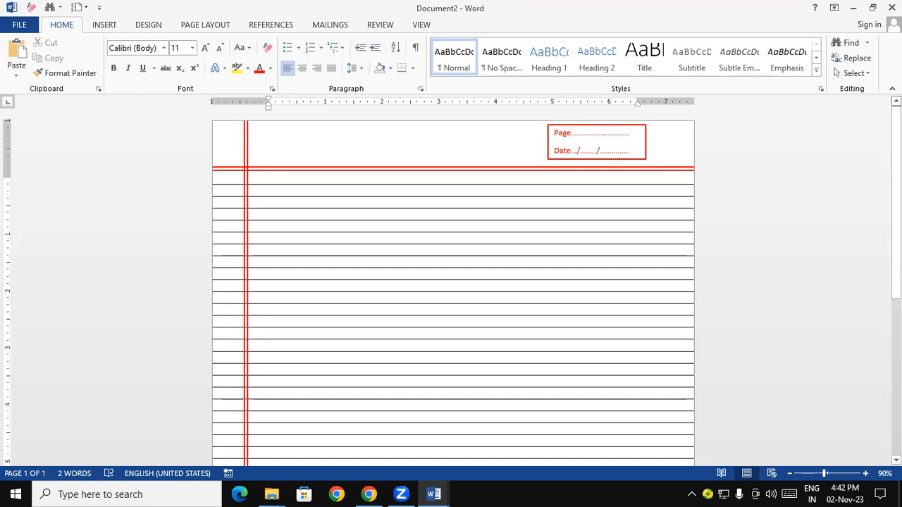
scroll(878, 194, "down", 5)
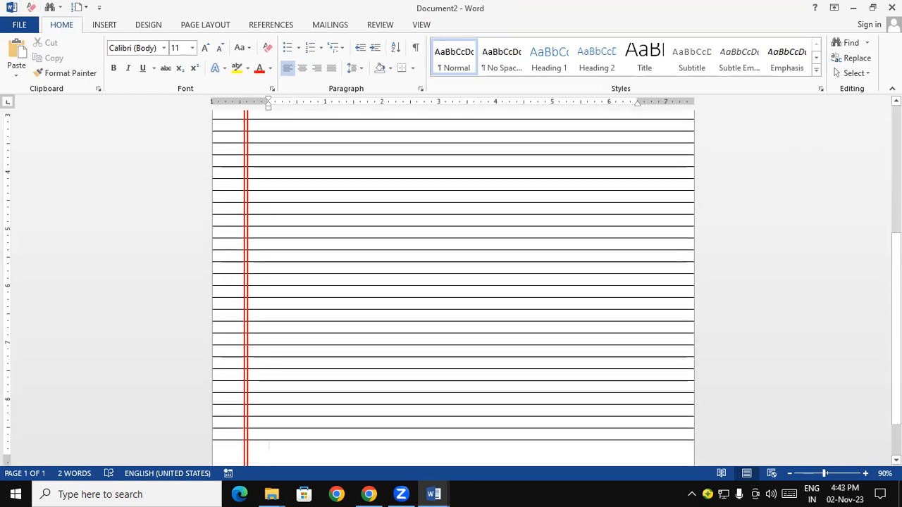
scroll(878, 194, "up", 5)
scroll(879, 194, "down", 1)
scroll(869, 306, "down", 1)
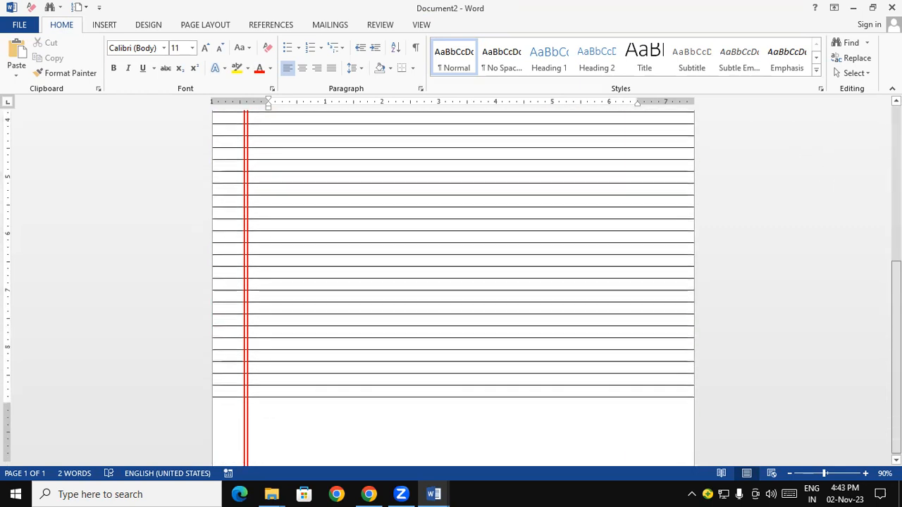
scroll(869, 306, "up", 3)
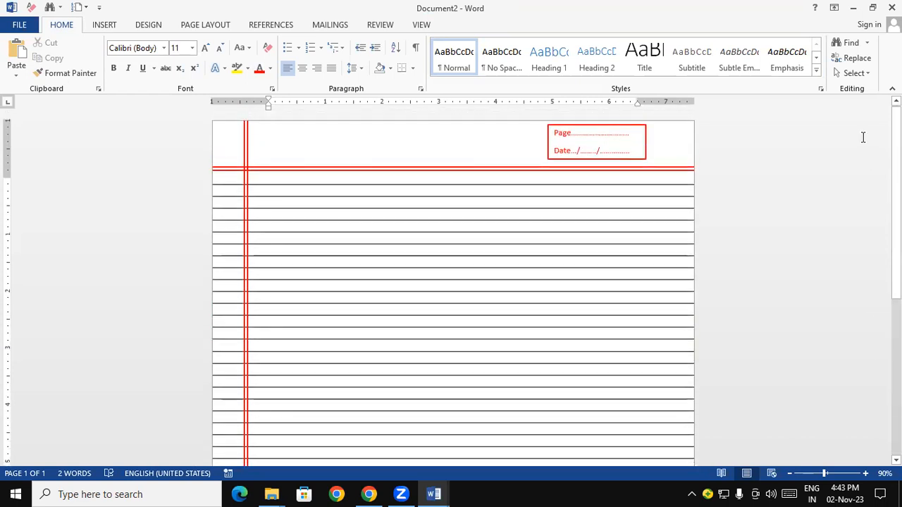
Insert a single-cell table in a new blank document and stretch it across the full page width with a slightly taller row
key("ctrl+n")
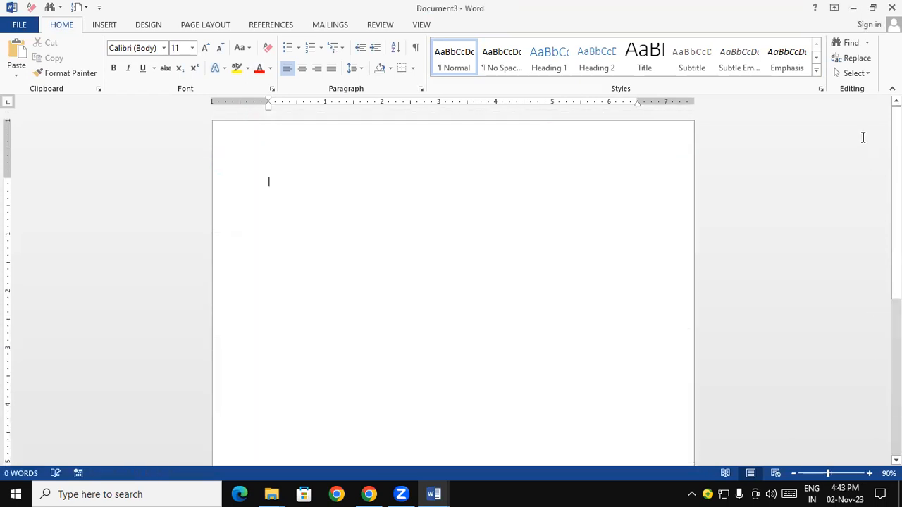
left_click(110, 30)
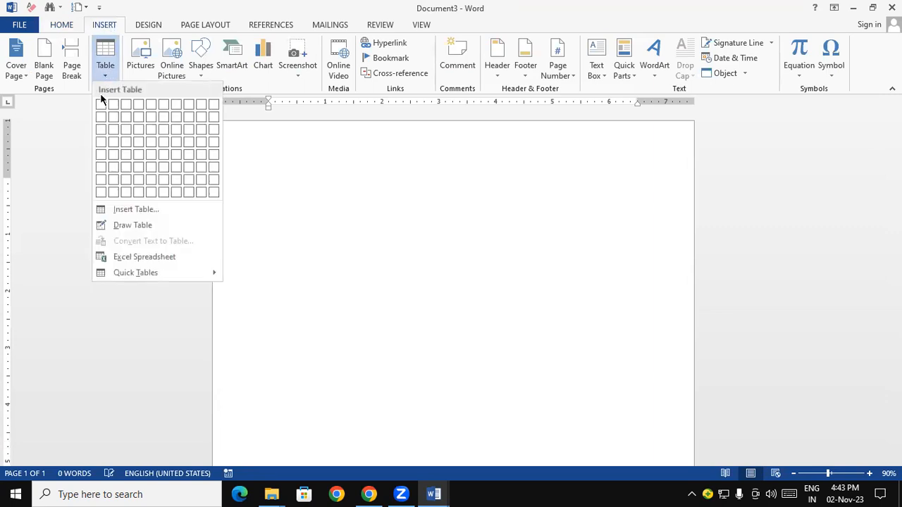
left_click(100, 104)
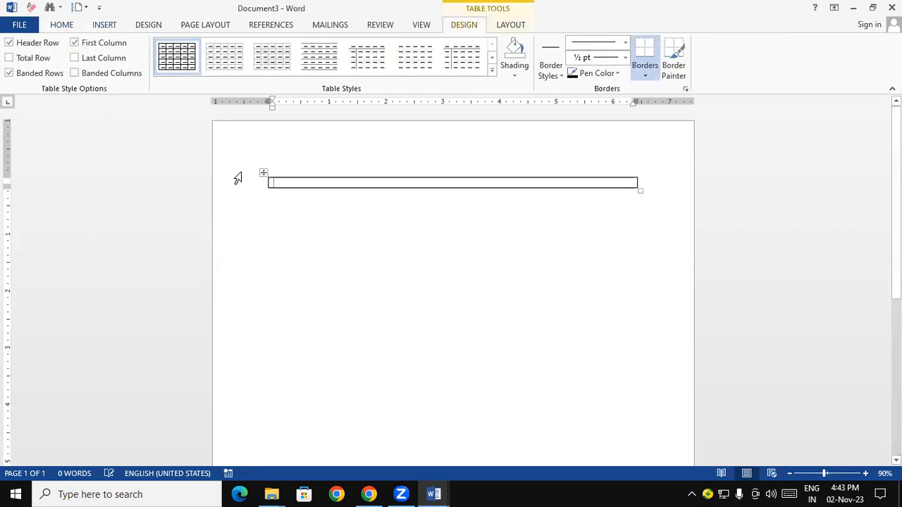
left_click_drag(262, 174, 193, 175)
left_click_drag(585, 189, 709, 193)
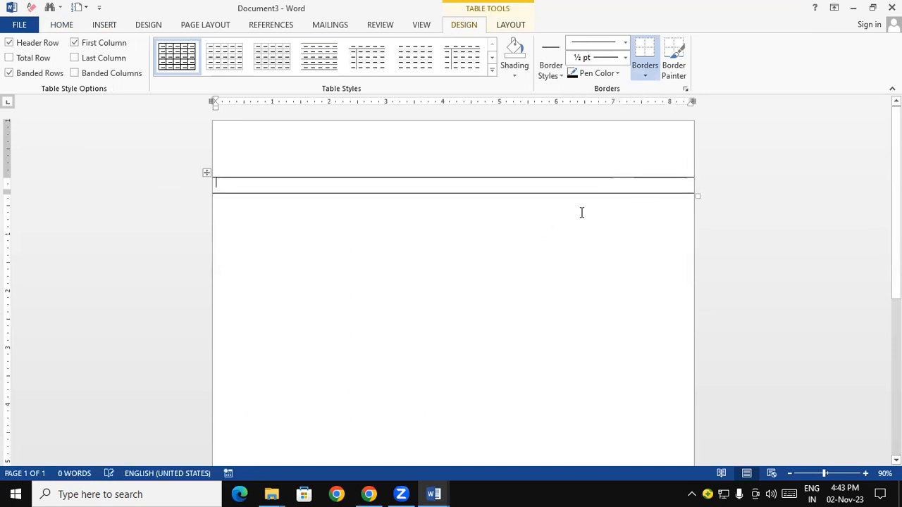
Add rows to the single-cell table until its ruled lines fill the page down to the bottom margin
key("Tab")
key("Tab")
key("Tab")
key("Tab")
key("Tab")
key("Tab")
key("Tab")
key("Tab")
key("Tab")
key("Tab")
key("Tab")
key("Tab")
key("Tab")
key("Tab")
key("Tab")
key("Tab")
key("Tab")
key("Tab")
key("Tab")
key("Tab")
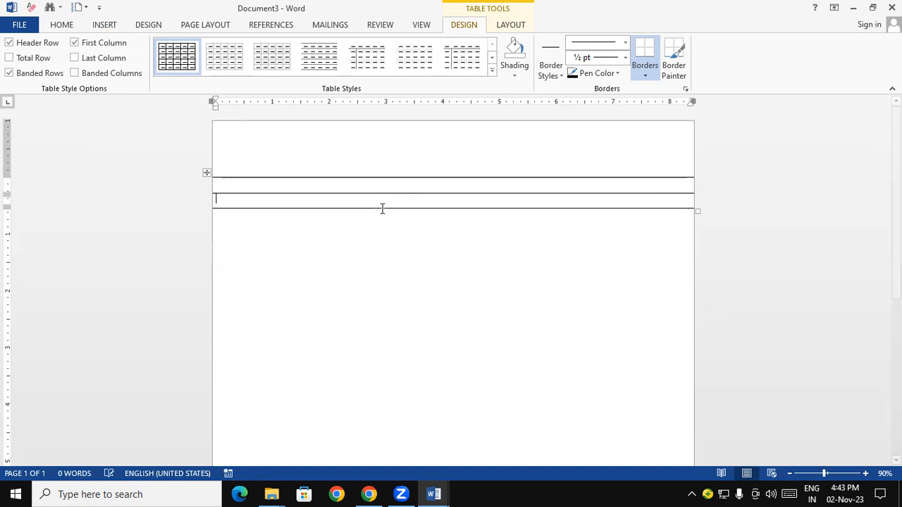
key("Tab")
key("Tab")
key("Tab")
key("Tab")
key("Tab")
key("Tab")
key("Tab")
key("Tab")
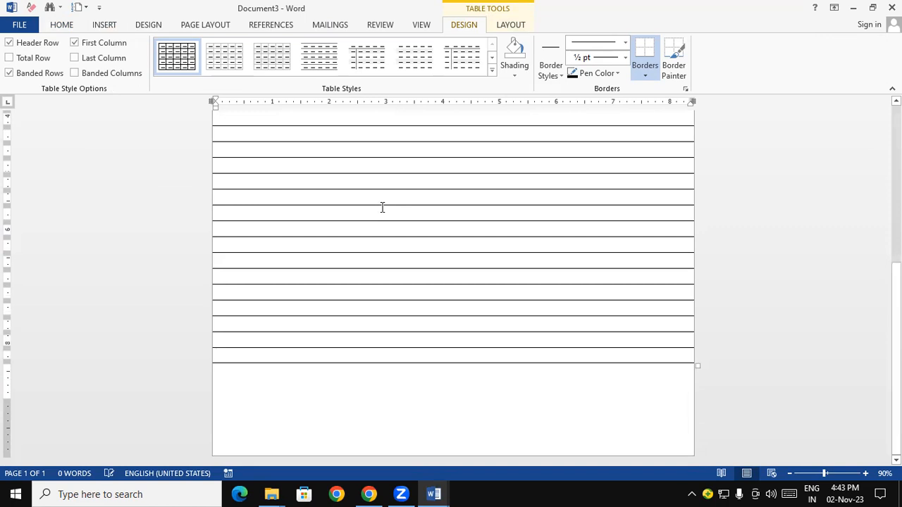
key("Tab")
key("Tab")
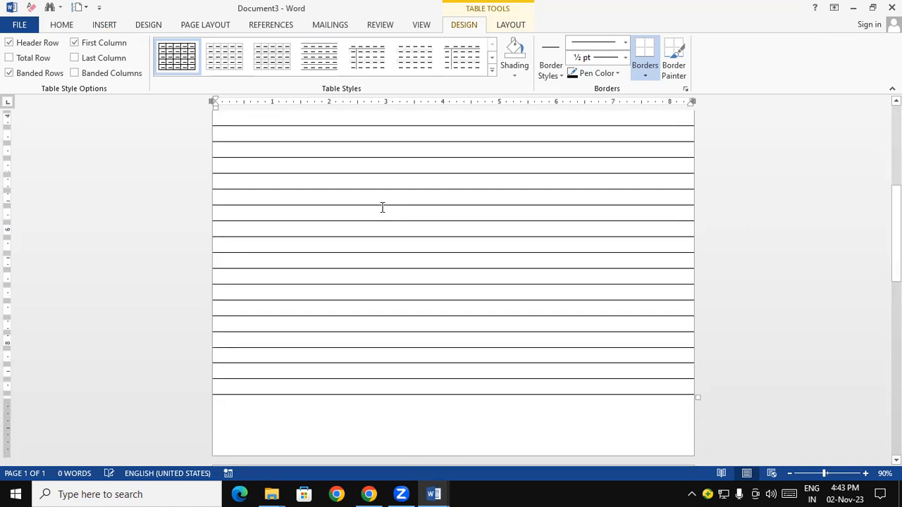
Draw a vertical line about 15.94" long from the page's top edge down the page, about half an inch from the left edge
left_click_drag(896, 233, 869, 87)
left_click(103, 24)
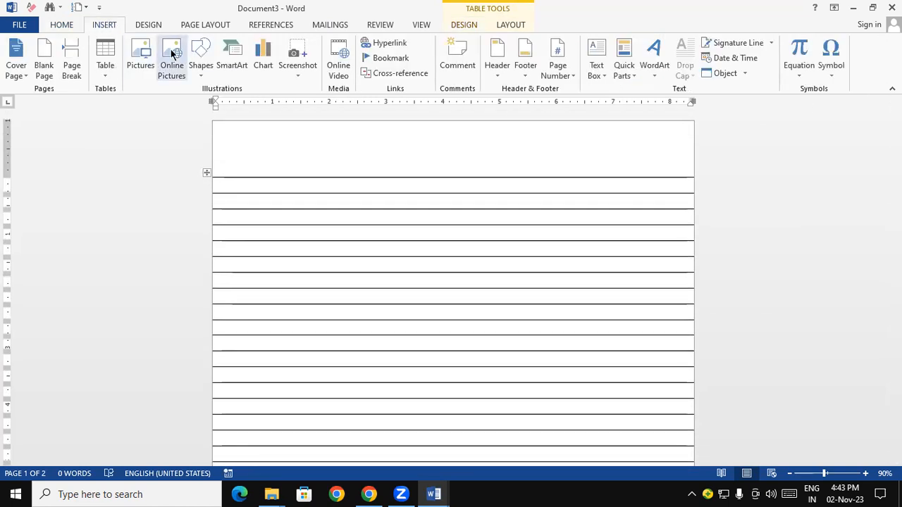
left_click(202, 77)
left_click(211, 105)
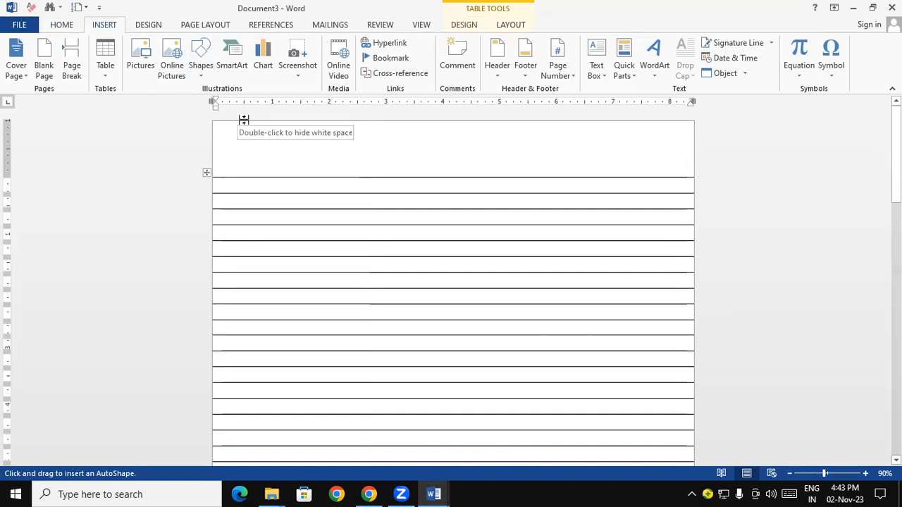
left_click(245, 122)
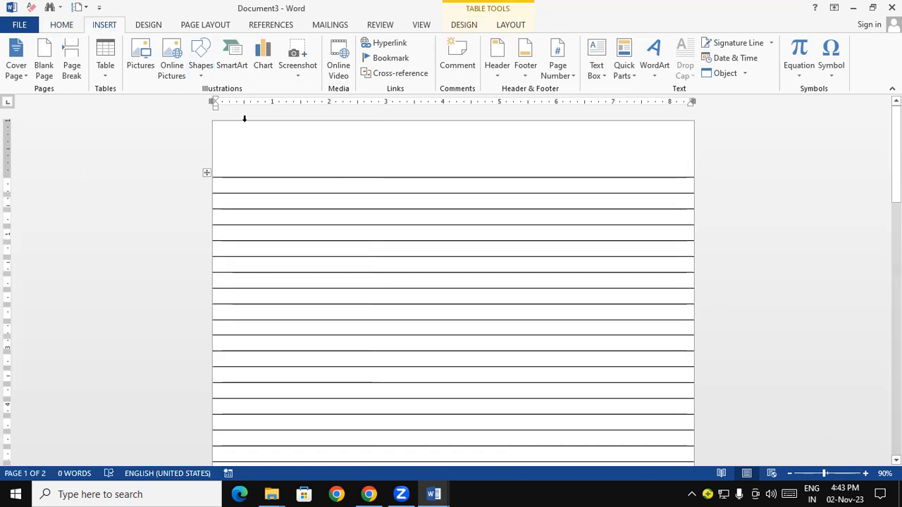
left_click(201, 70)
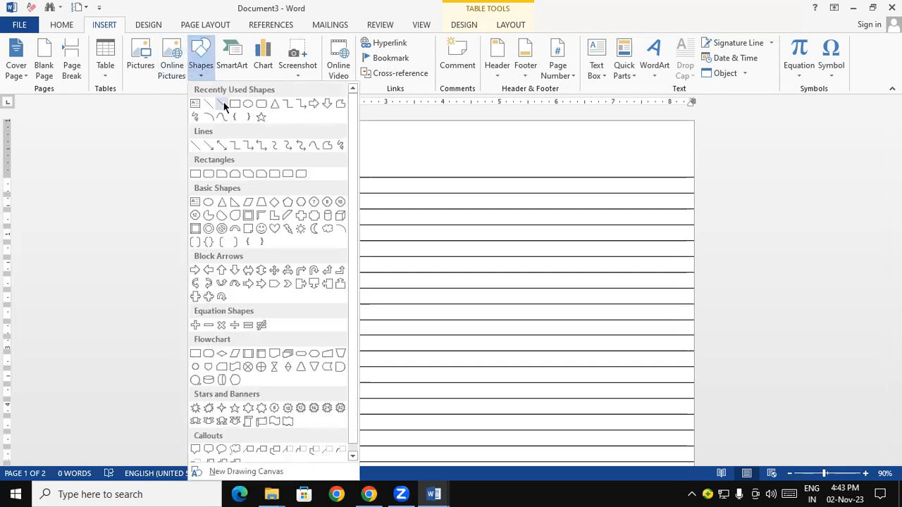
left_click(214, 105)
left_click_drag(245, 122, 277, 210)
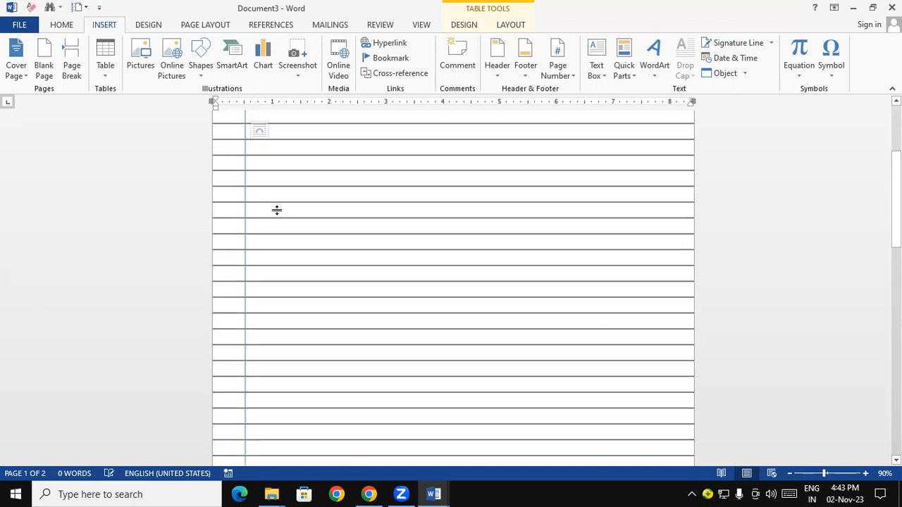
Reduce the table's overall height slightly so that the ruled rows fit on a single page
scroll(277, 210, "up", 3)
left_click_drag(895, 179, 896, 305)
left_click_drag(698, 228, 697, 216)
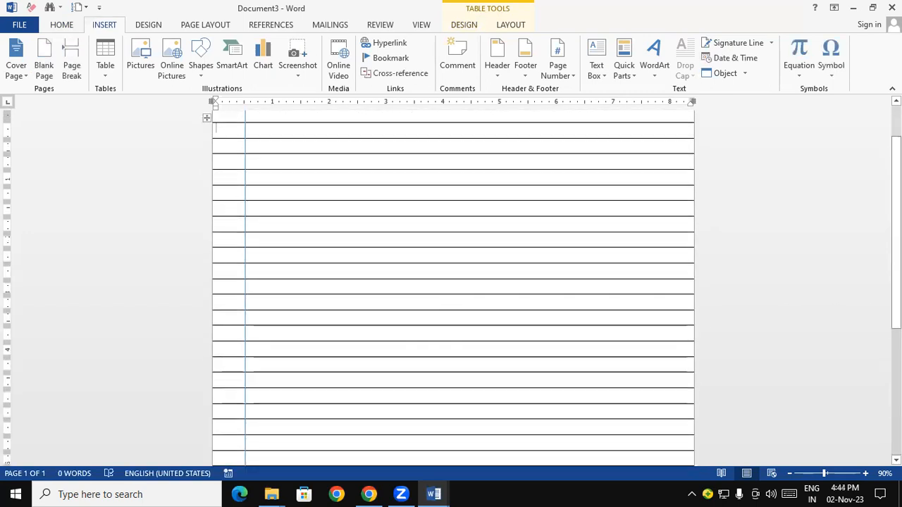
Set the vertical margin line's outline to standard red with a 1½ pt weight
scroll(236, 428, "down", 5)
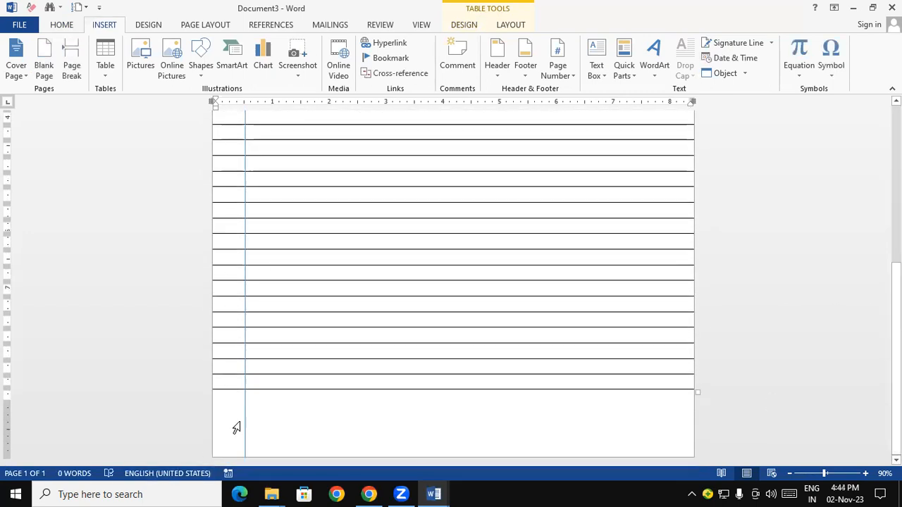
left_click(245, 423)
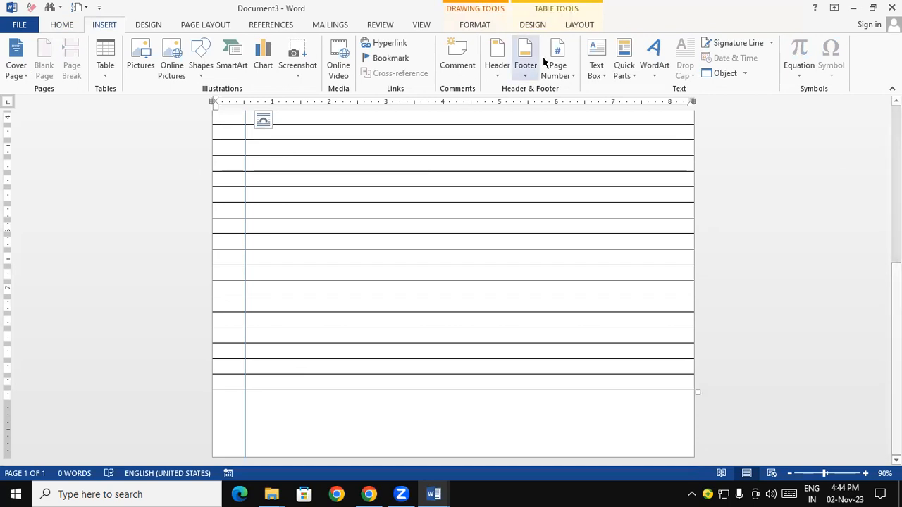
left_click(476, 25)
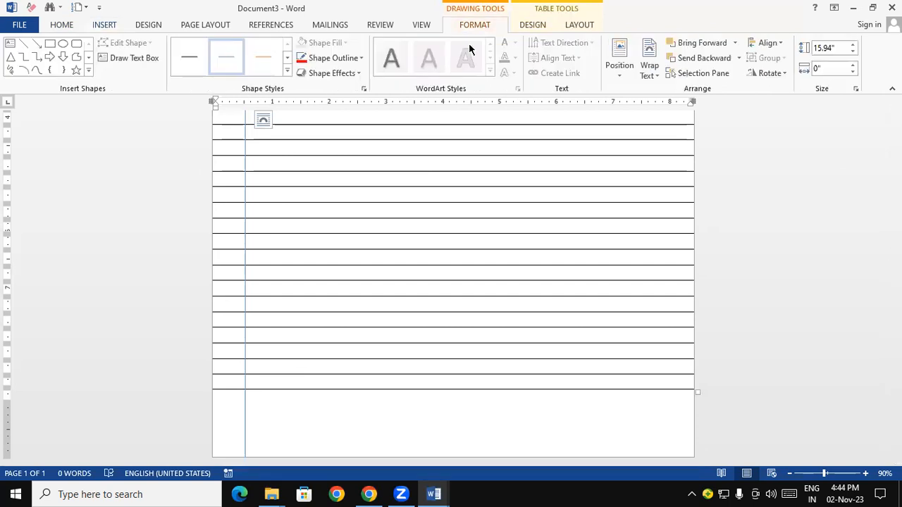
left_click(315, 58)
left_click(312, 161)
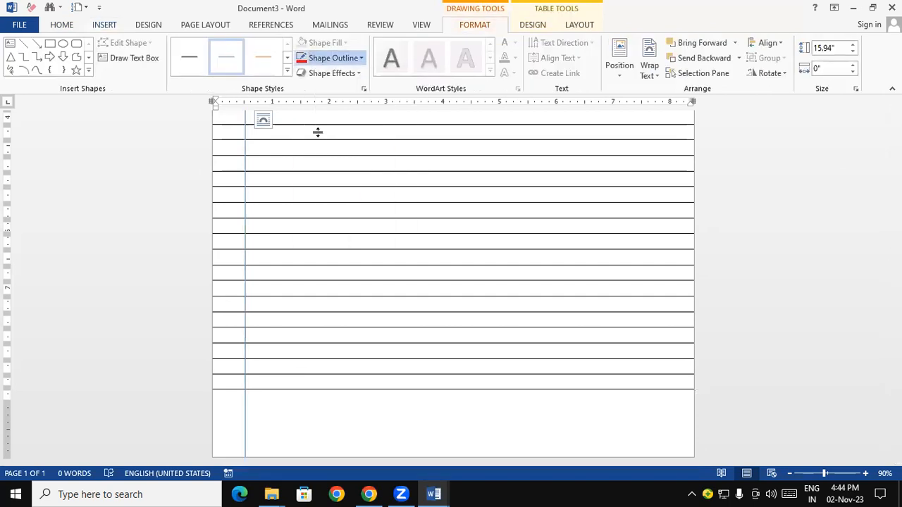
left_click(327, 56)
mouse_move(333, 211)
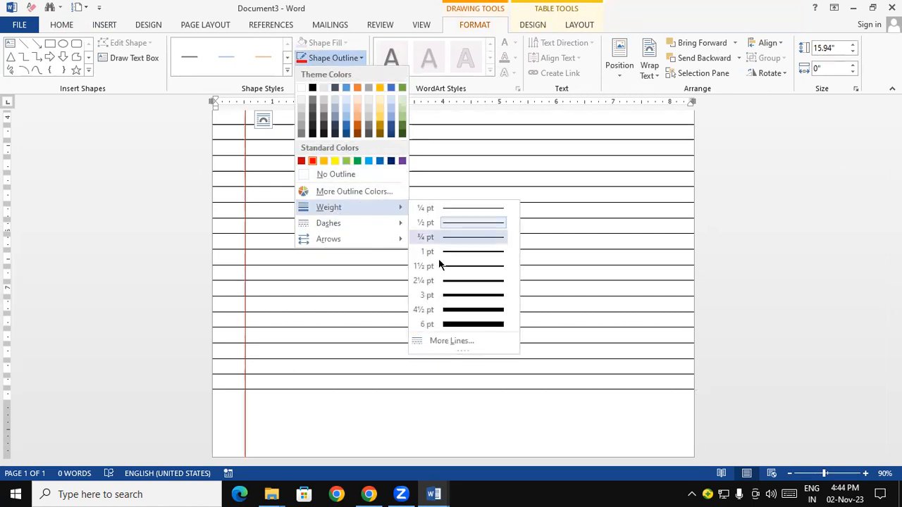
left_click(455, 271)
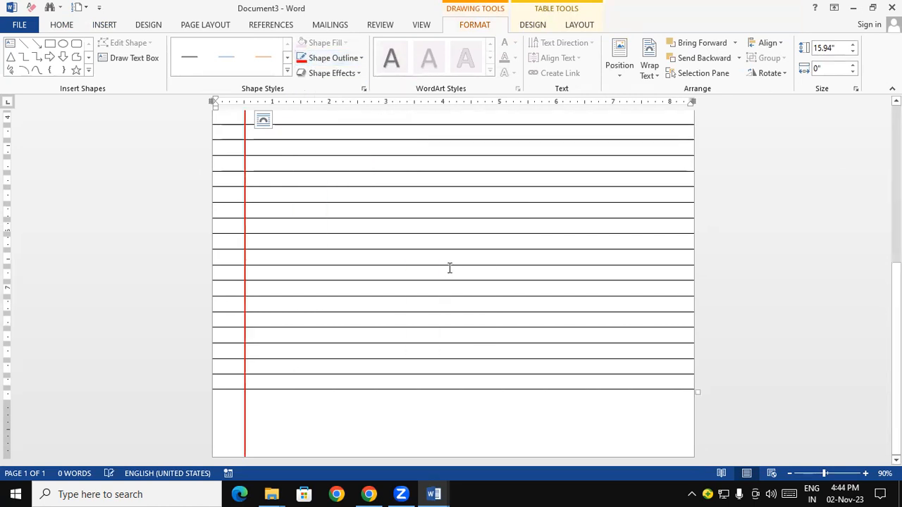
Duplicate the red vertical line and position the copy just right of the original as a close double margin, then deselect it
key("ctrl+d")
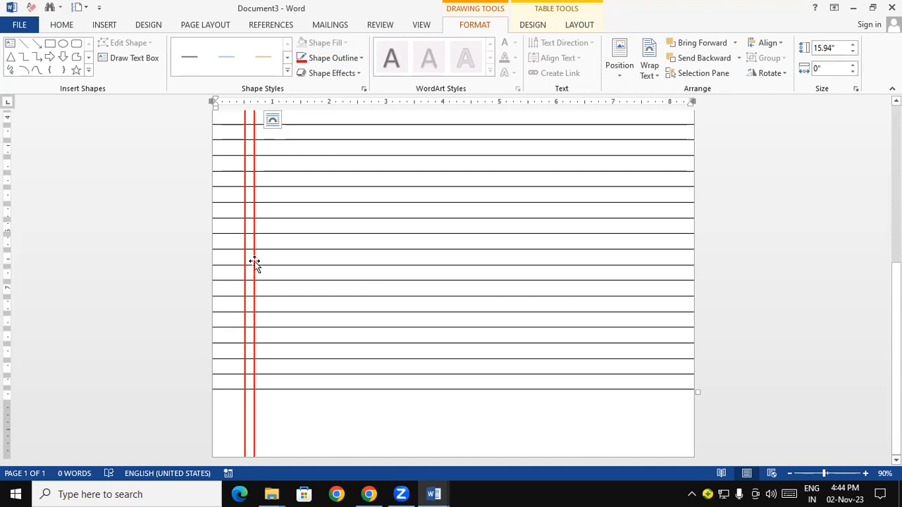
left_click_drag(254, 271, 249, 270)
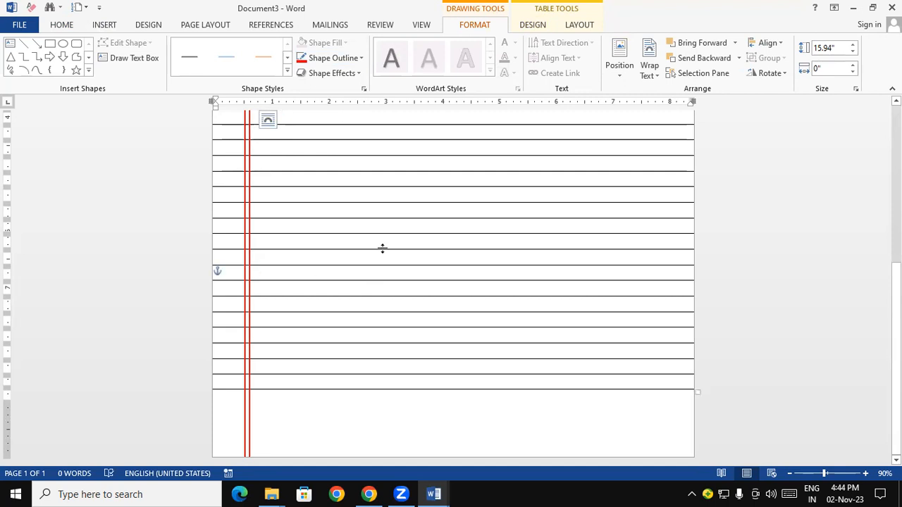
key("Left")
key("Left")
key("Left")
key("Left")
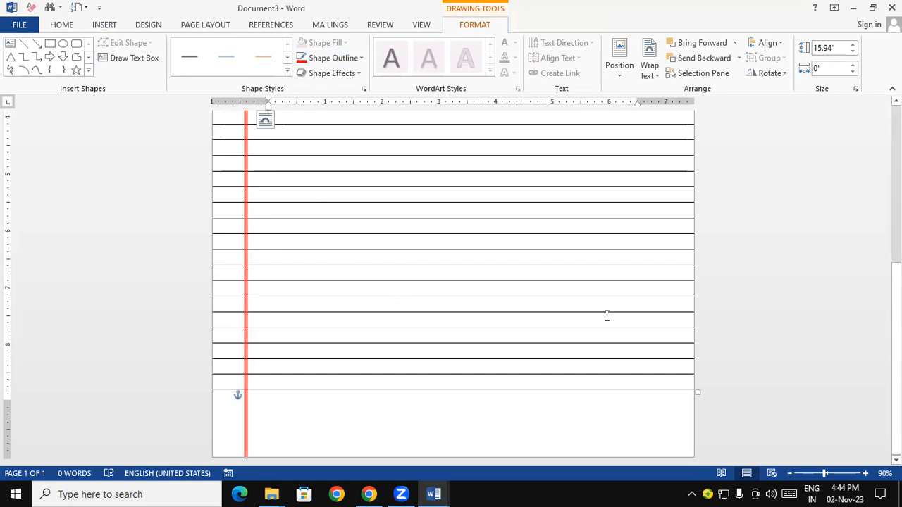
scroll(878, 162, "up", 7)
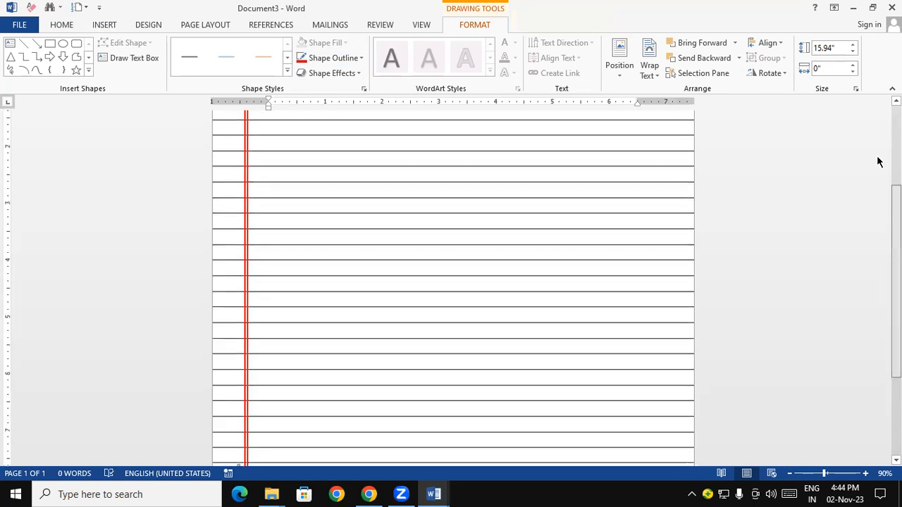
key("Up")
key("Up")
key("Up")
key("Up")
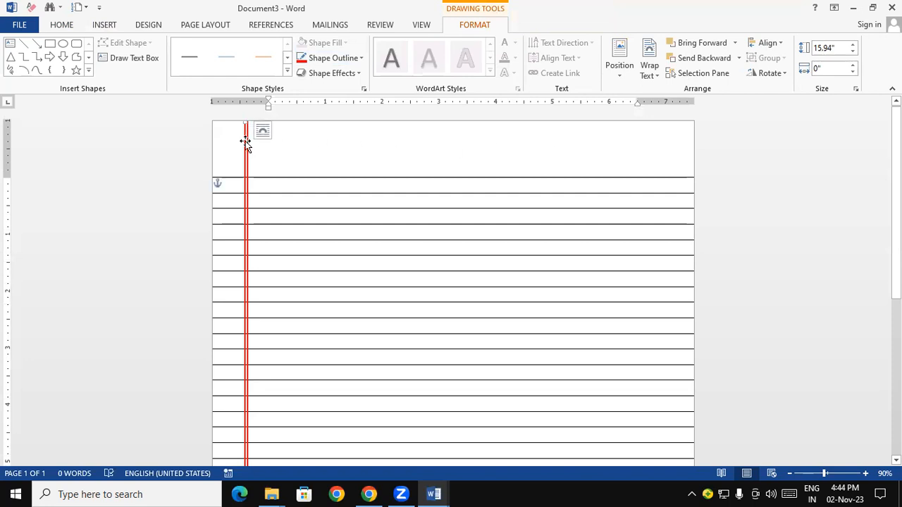
left_click(778, 244)
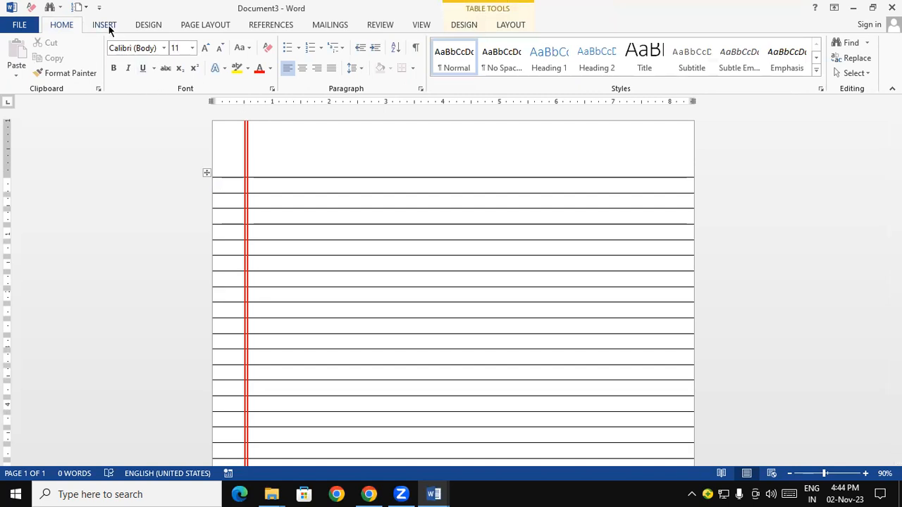
Draw a horizontal line about 8.77" long across the full page width, just above the table's first row
left_click(104, 25)
left_click(303, 139)
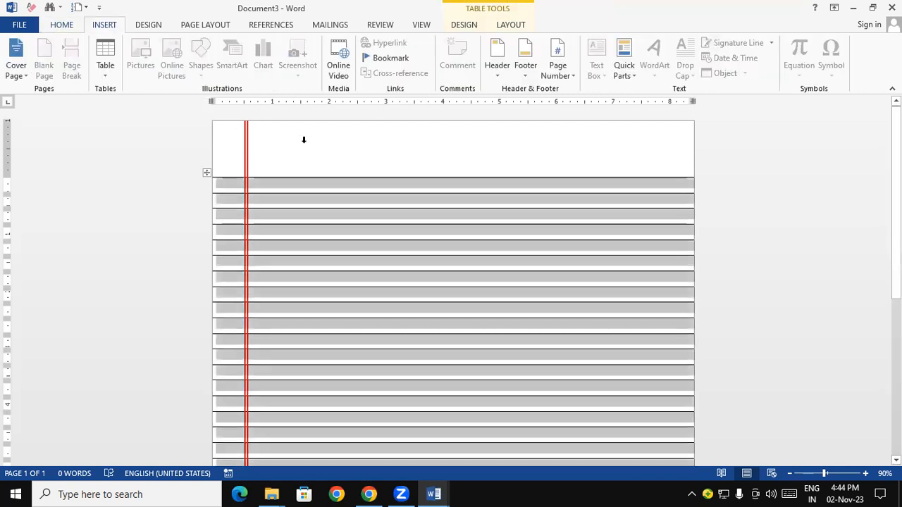
left_click(349, 232)
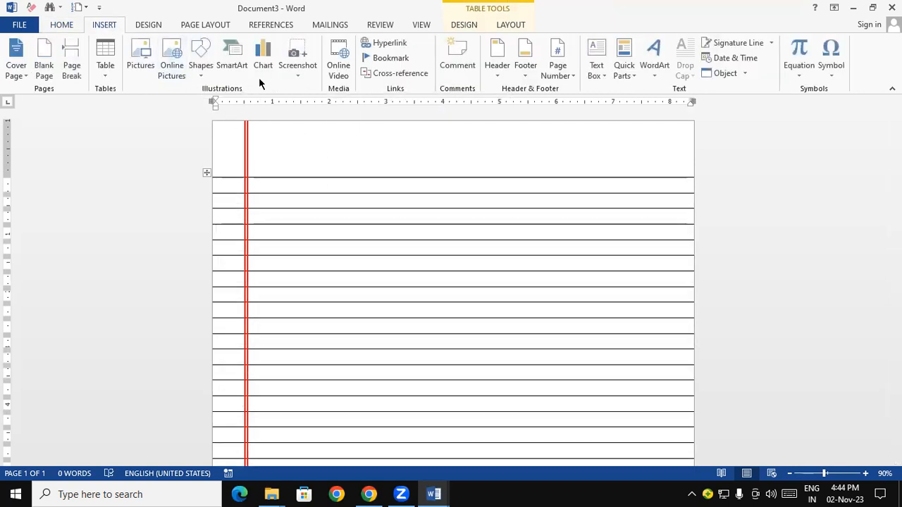
left_click(200, 71)
left_click(210, 104)
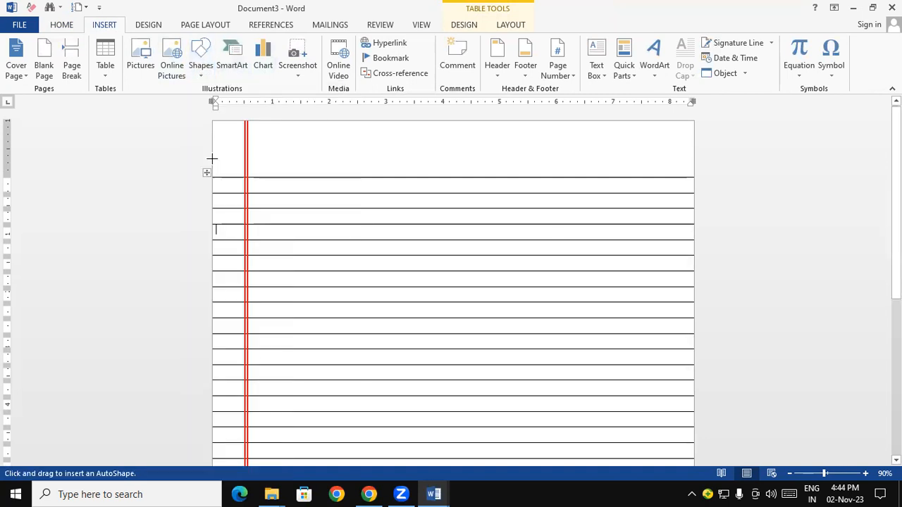
mouse_move(213, 163)
left_mouse_down()
mouse_move(344, 176)
mouse_move(709, 176)
left_mouse_up()
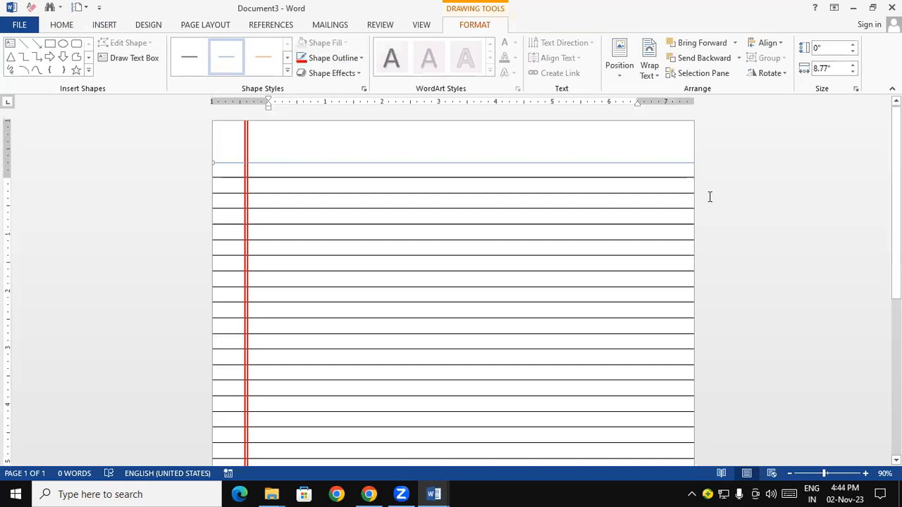
Set the horizontal line's outline to standard red with a 1½ pt weight
left_click(346, 58)
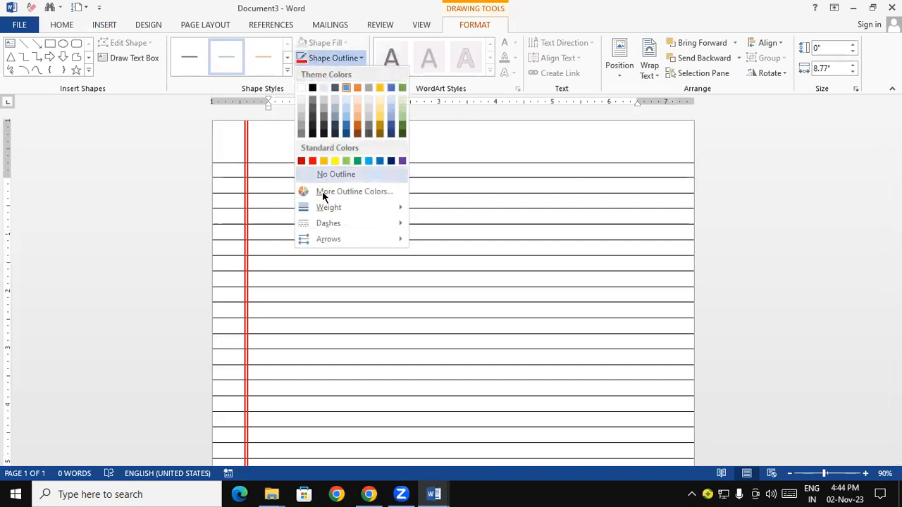
left_click(312, 161)
left_click(330, 58)
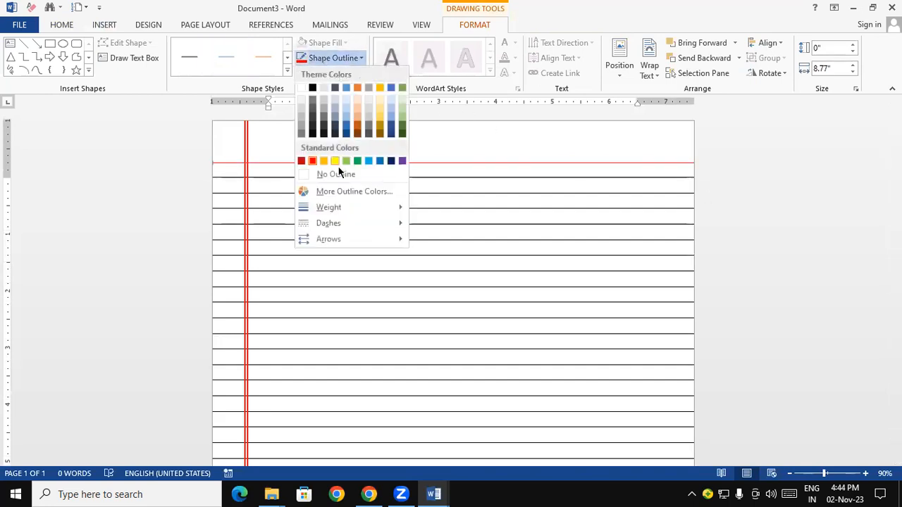
left_click(450, 268)
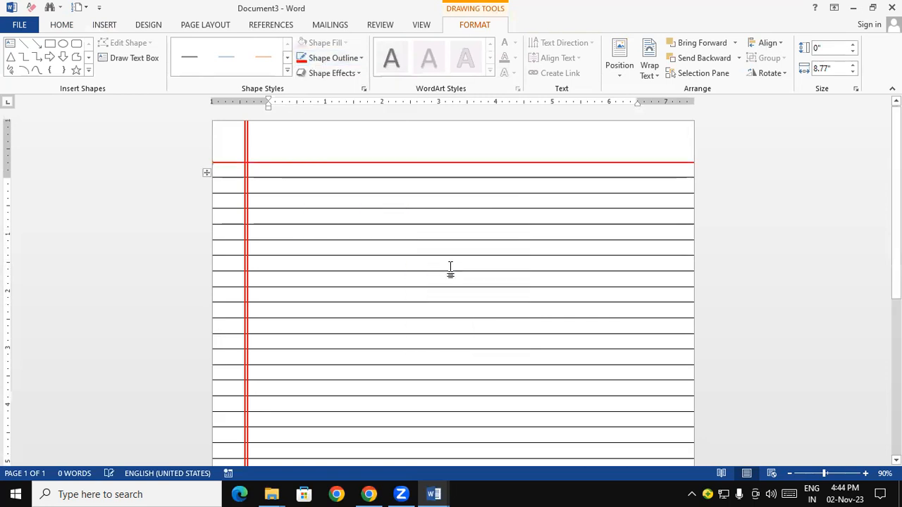
Duplicate the red horizontal line and nudge the copy up and left to sit just below the original, then deselect it
key("ctrl+d")
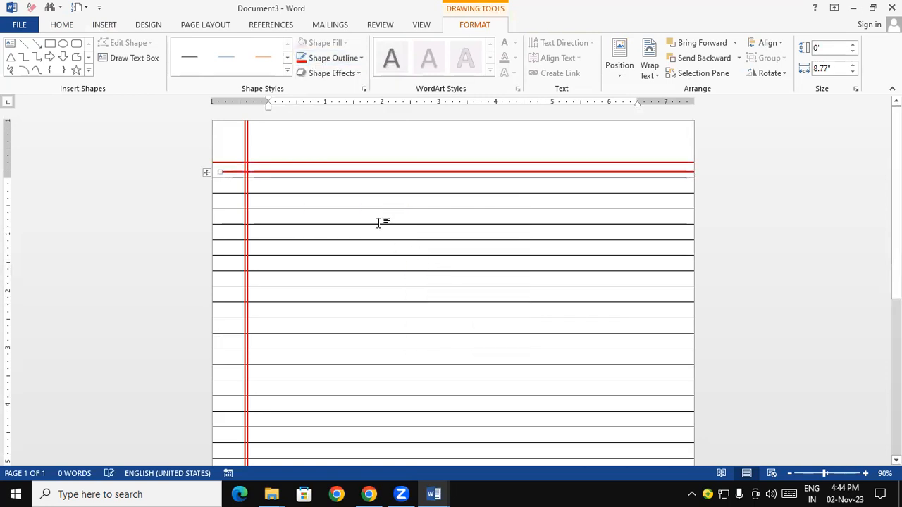
key("Up")
key("Up")
key("Up")
key("Up")
key("Up")
key("Up")
key("Up")
key("Up")
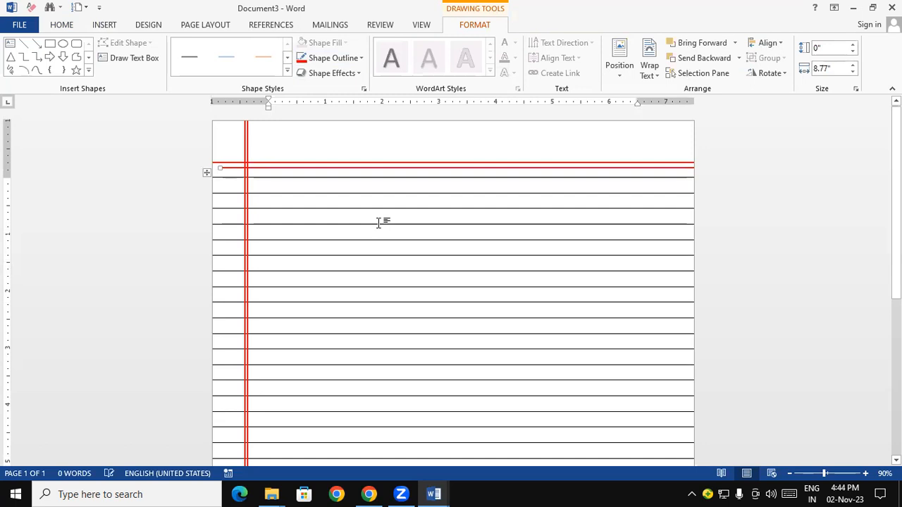
key("Up")
key("Left")
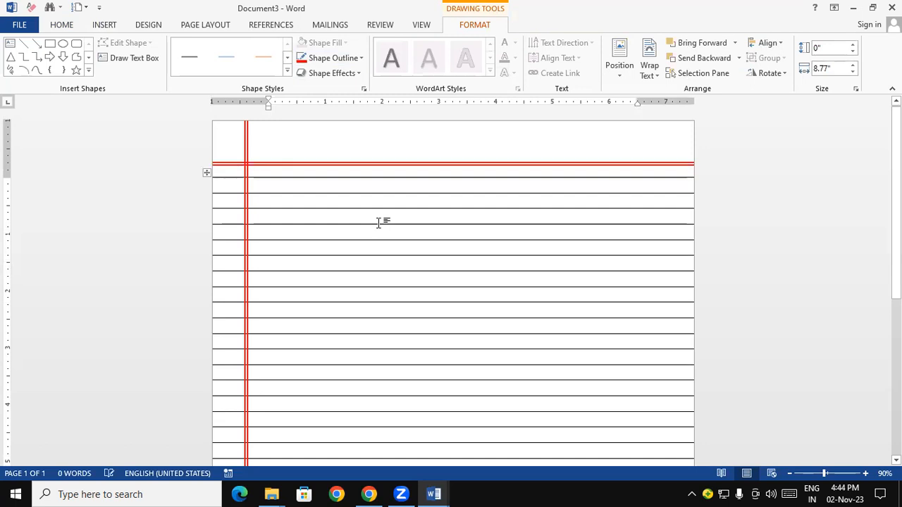
left_click(766, 235)
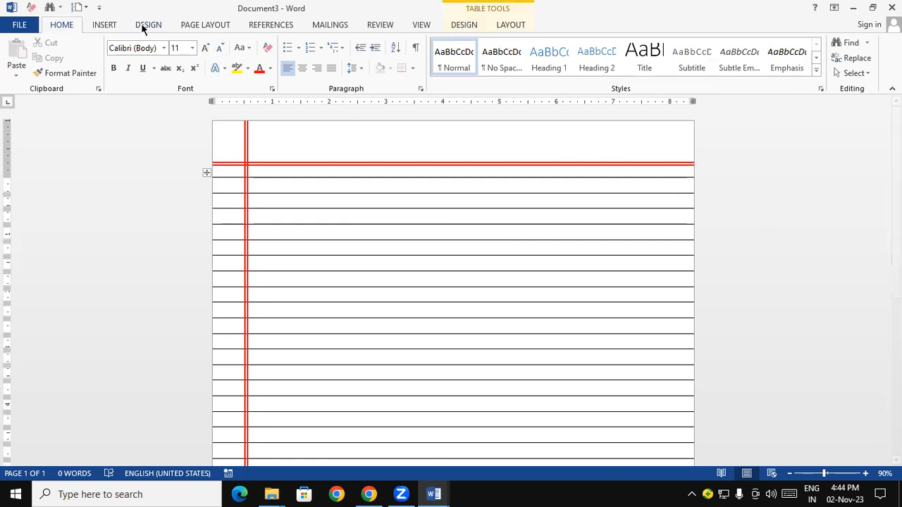
Draw a text box about 0.58" high and 1.47" wide above the double red line, near the page's upper-right corner
left_click(109, 25)
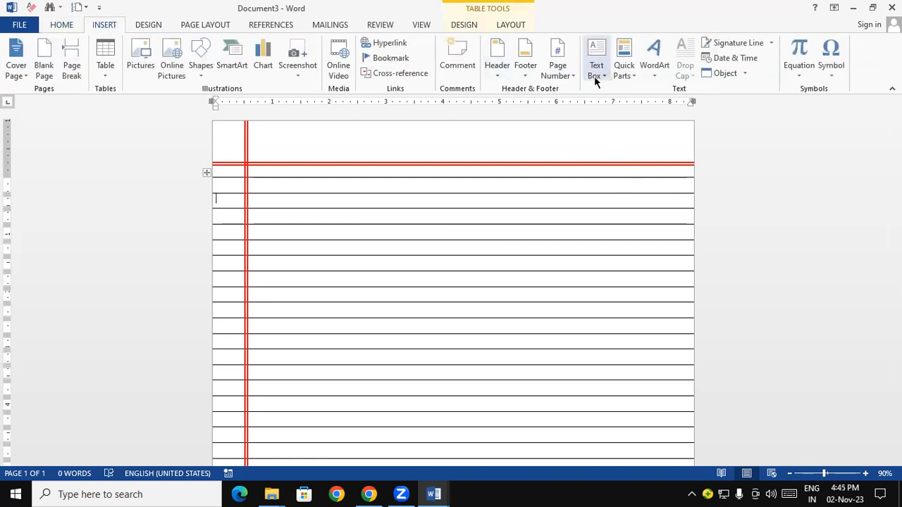
left_click(594, 76)
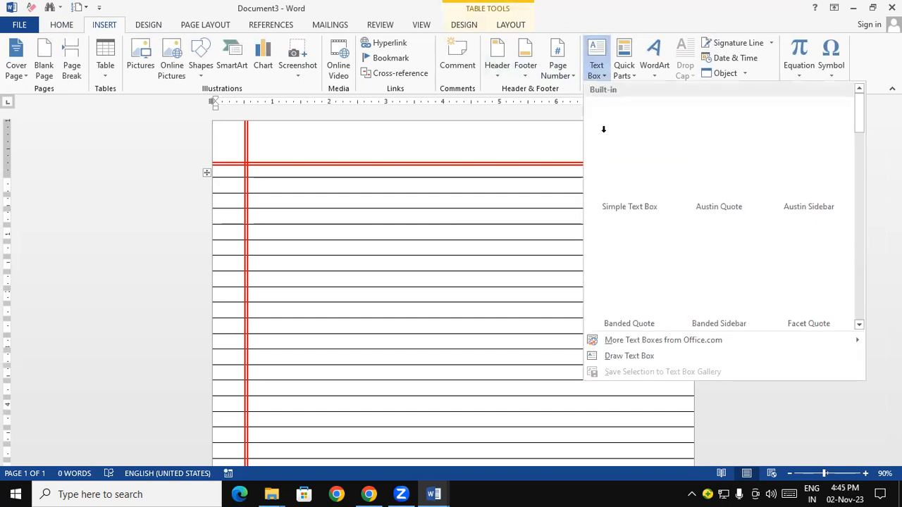
left_click(625, 357)
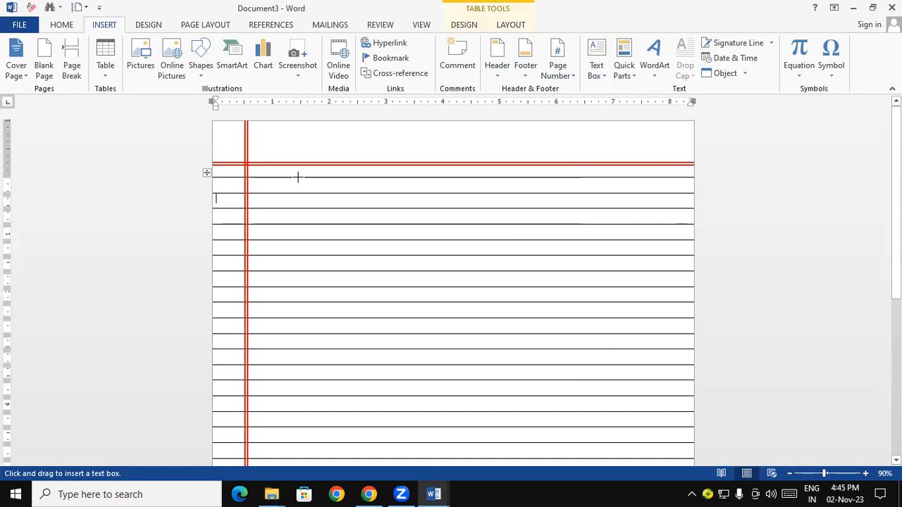
mouse_move(266, 124)
left_mouse_down()
mouse_move(348, 155)
mouse_move(659, 139)
mouse_move(654, 147)
left_mouse_up()
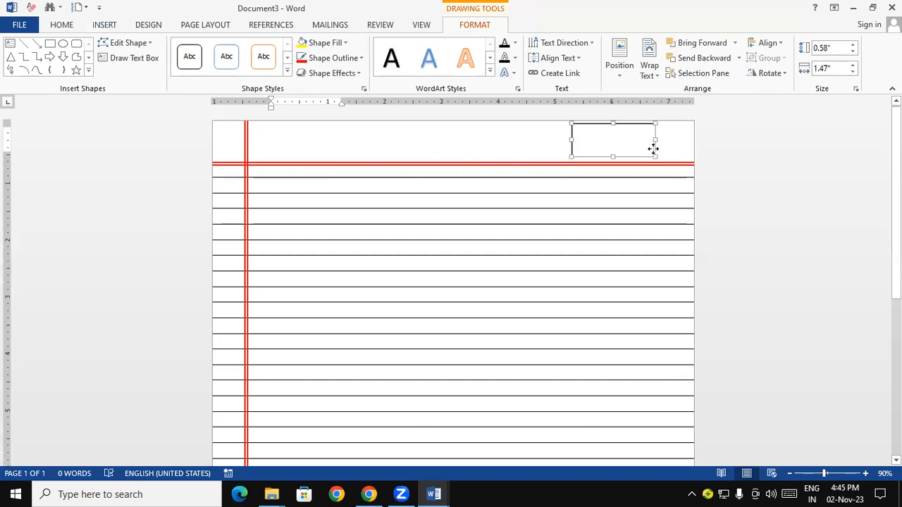
Fill the text box with a dotted, slash-separated "Date..../....../.........." line and a dotted "Page No.................." line below it
left_click(606, 138)
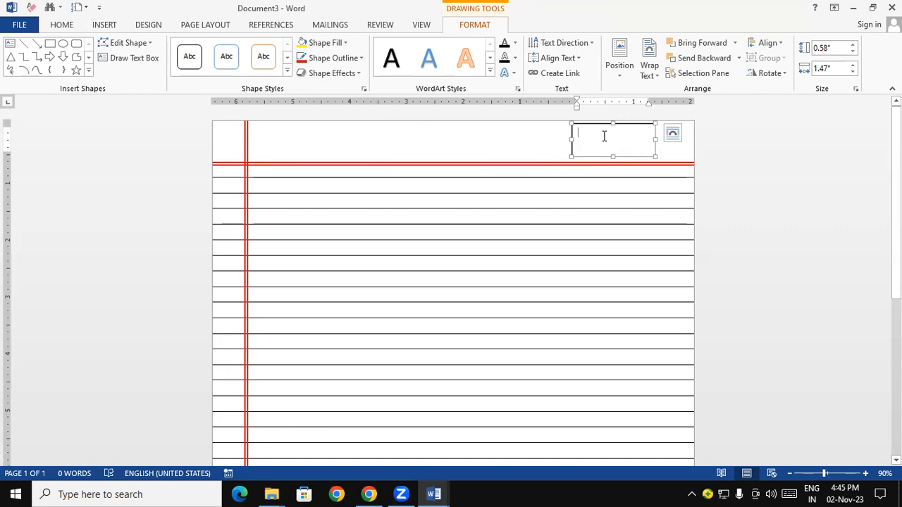
type("Date..../")
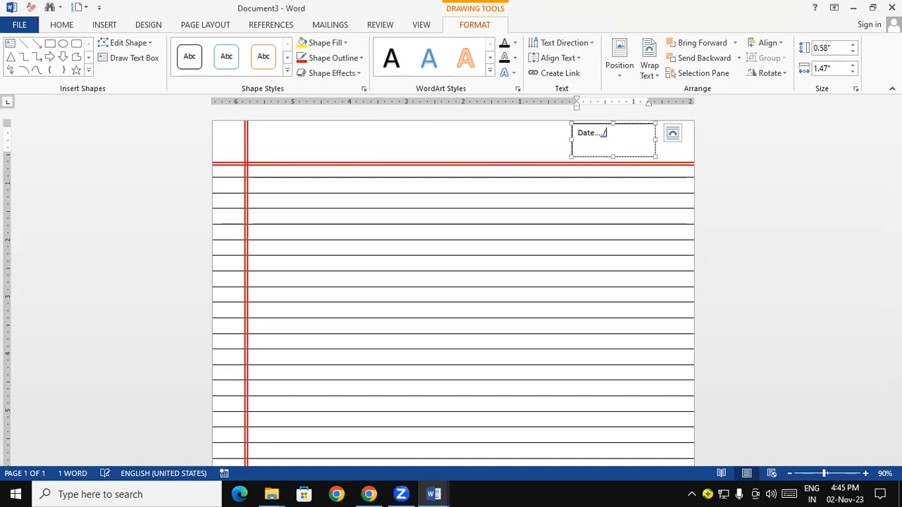
key("BackSpace")
key("BackSpace")
key("BackSpace")
key("BackSpace")
key("BackSpace")
key("BackSpace")
key("Return")
type("Page No...............")
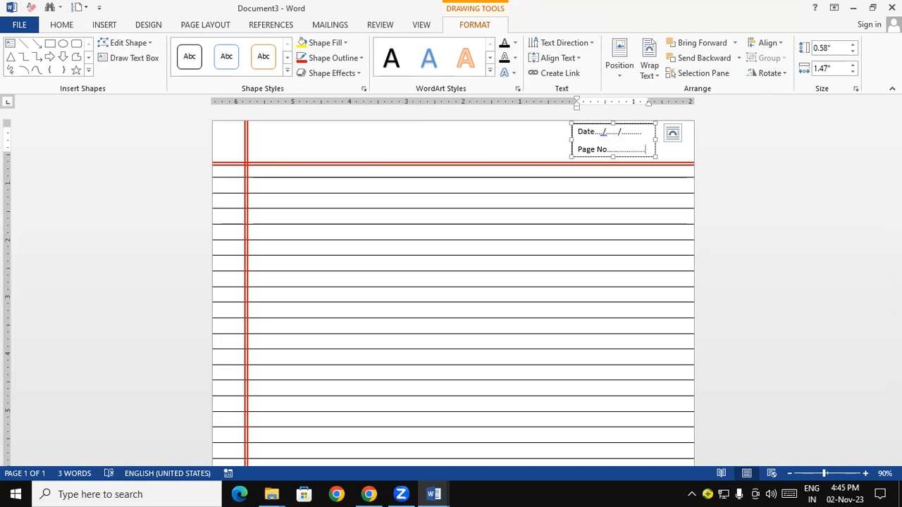
Give the Date/Page No box a standard red 1½ pt outline, colour its text red, and deselect it
left_click(580, 156)
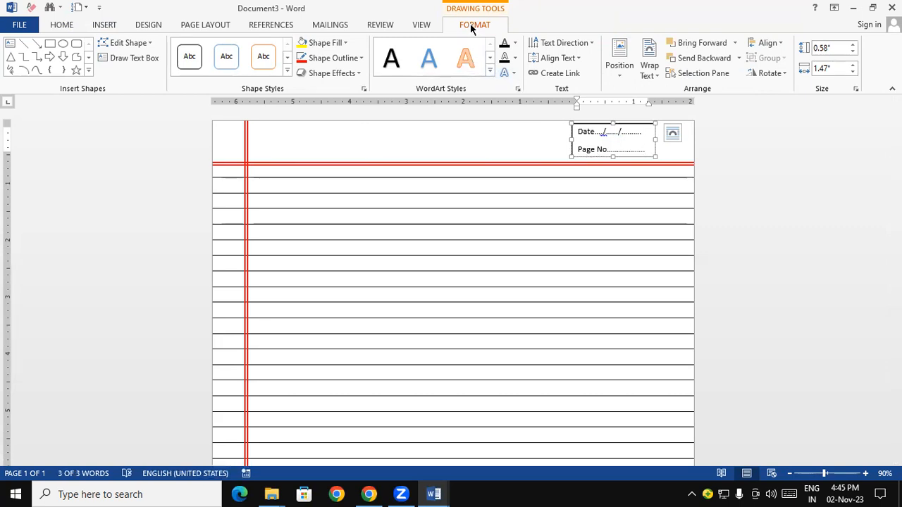
left_click(342, 58)
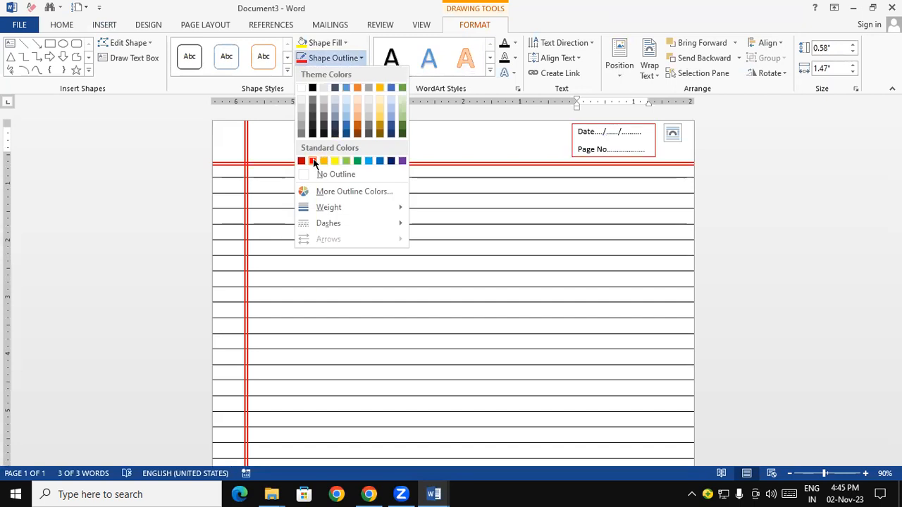
left_click(314, 162)
left_click(333, 58)
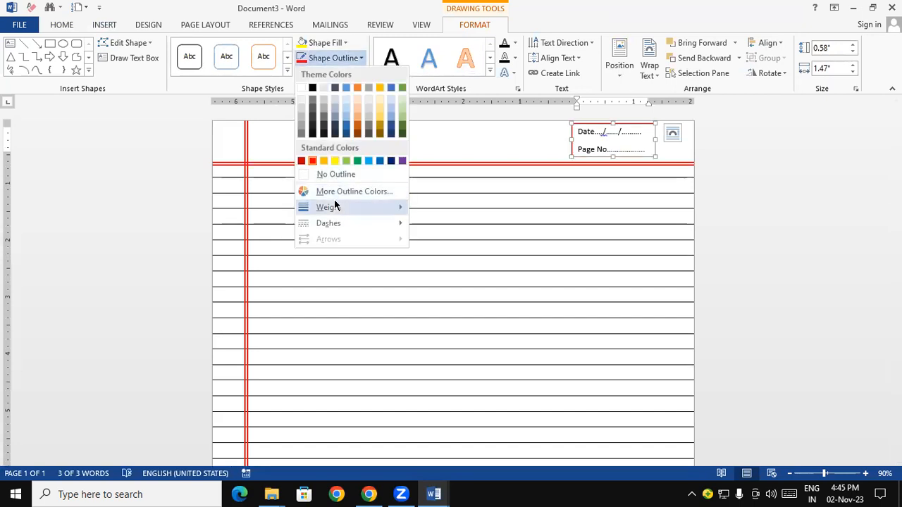
mouse_move(335, 206)
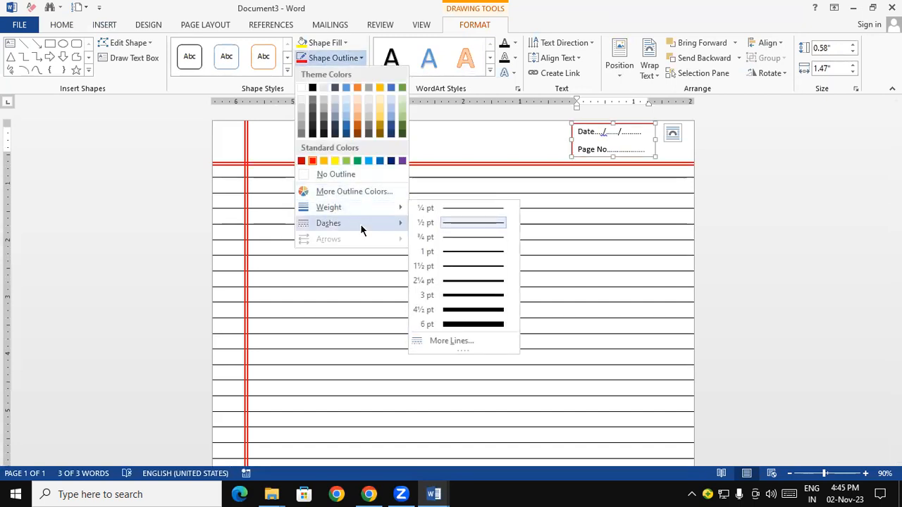
left_click(445, 267)
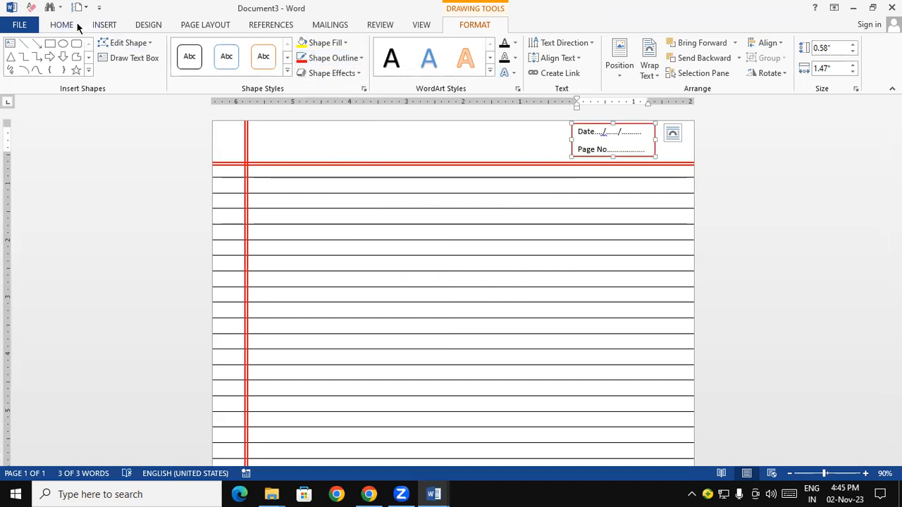
left_click(72, 26)
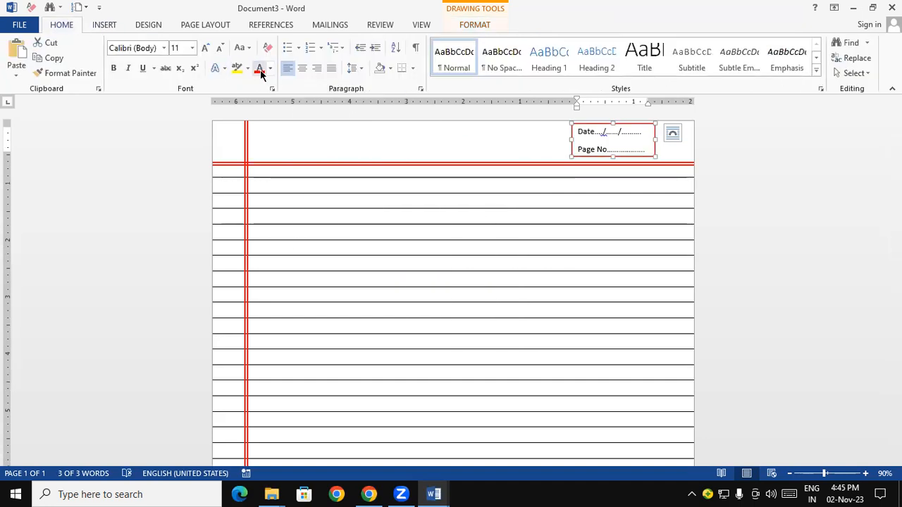
left_click(771, 224)
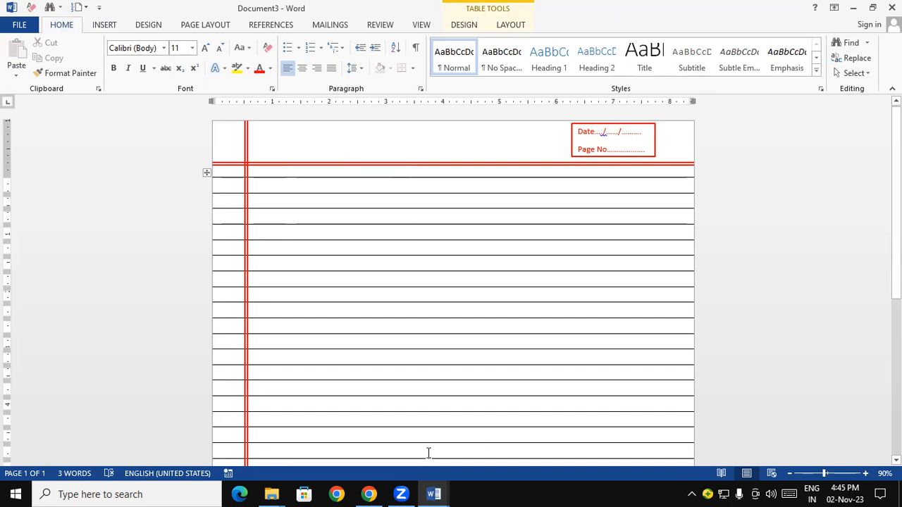
Switch to the English book cover in Document1 for a look and return to the notebook page in Document3
left_click(434, 493)
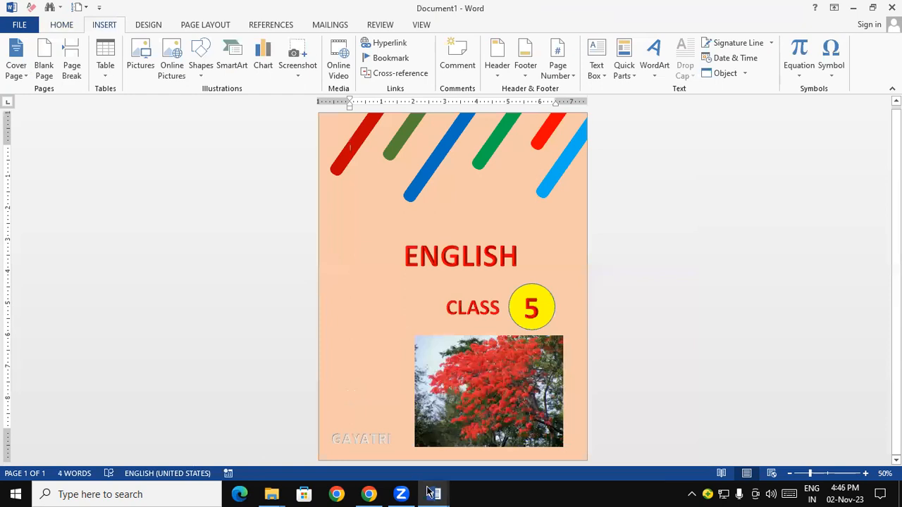
mouse_move(431, 493)
left_click(560, 435)
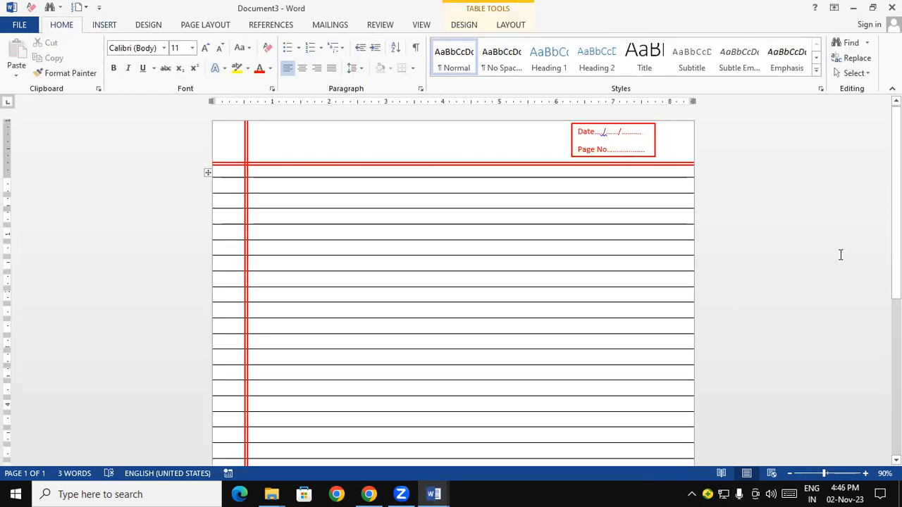